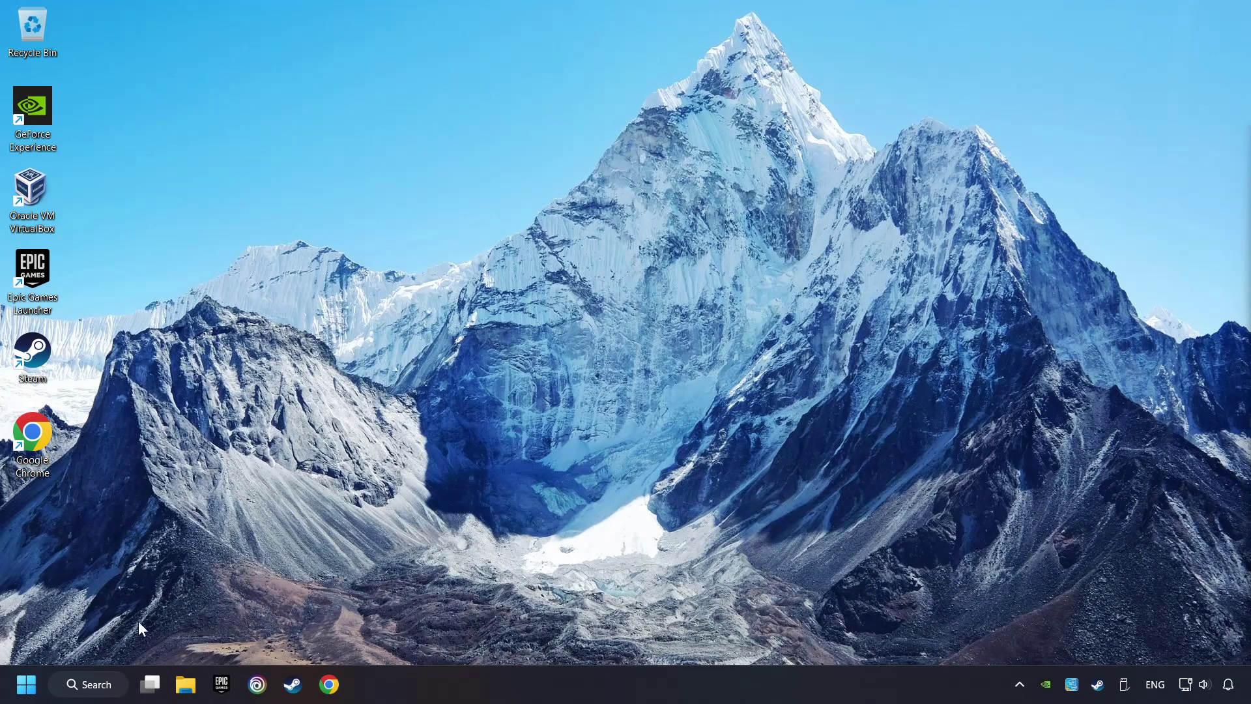
Open Device Manager from the Windows search and centre its window.
{"action": "left_click", "coordinate": [92, 684]}
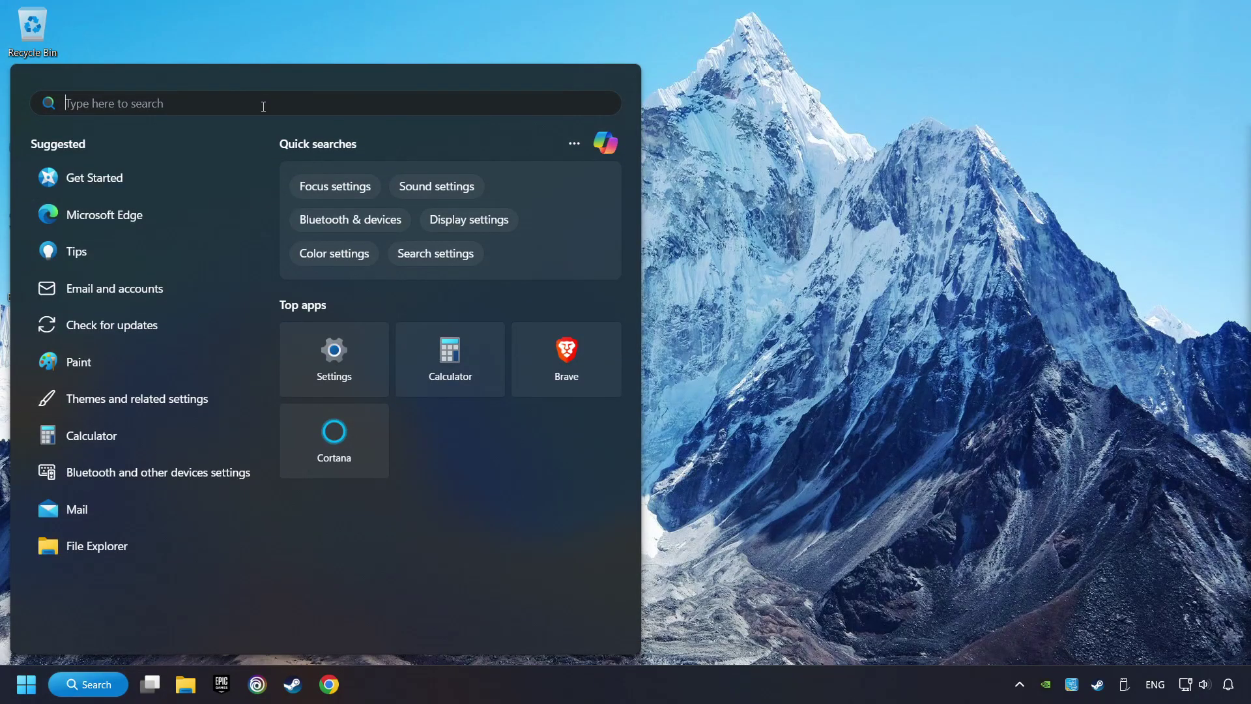
{"action": "type", "text": "device manager"}
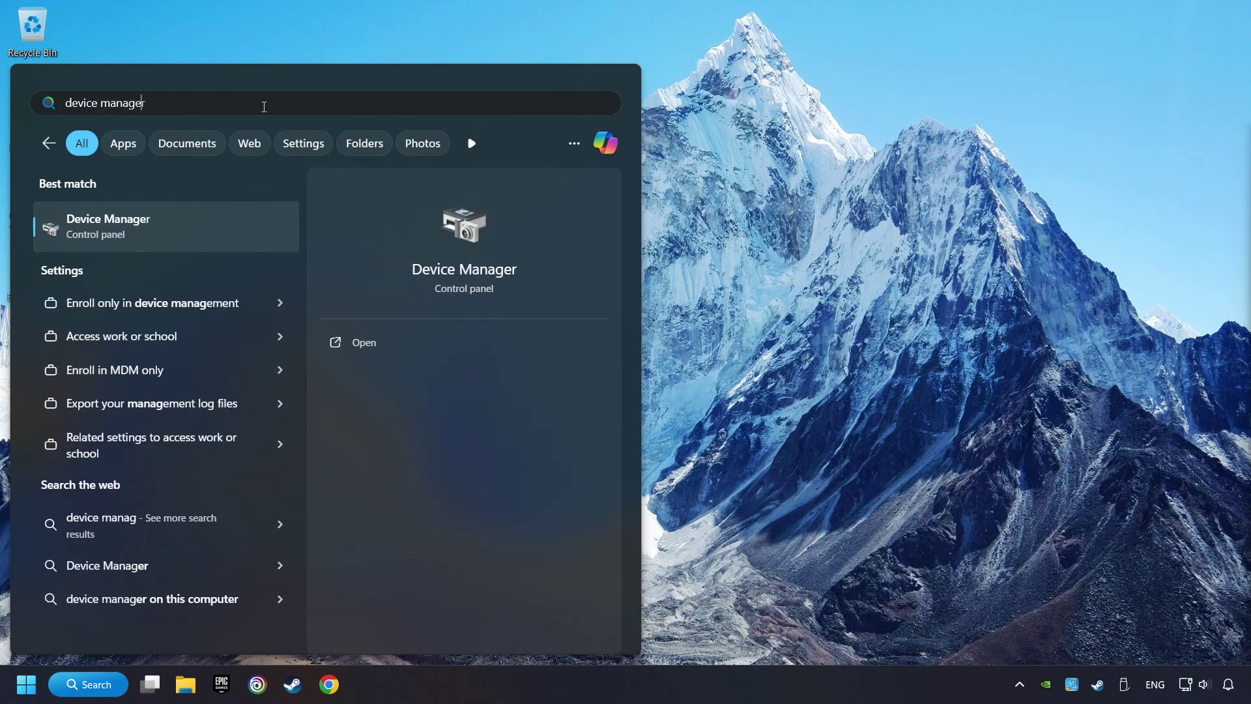
{"action": "left_click", "coordinate": [255, 228]}
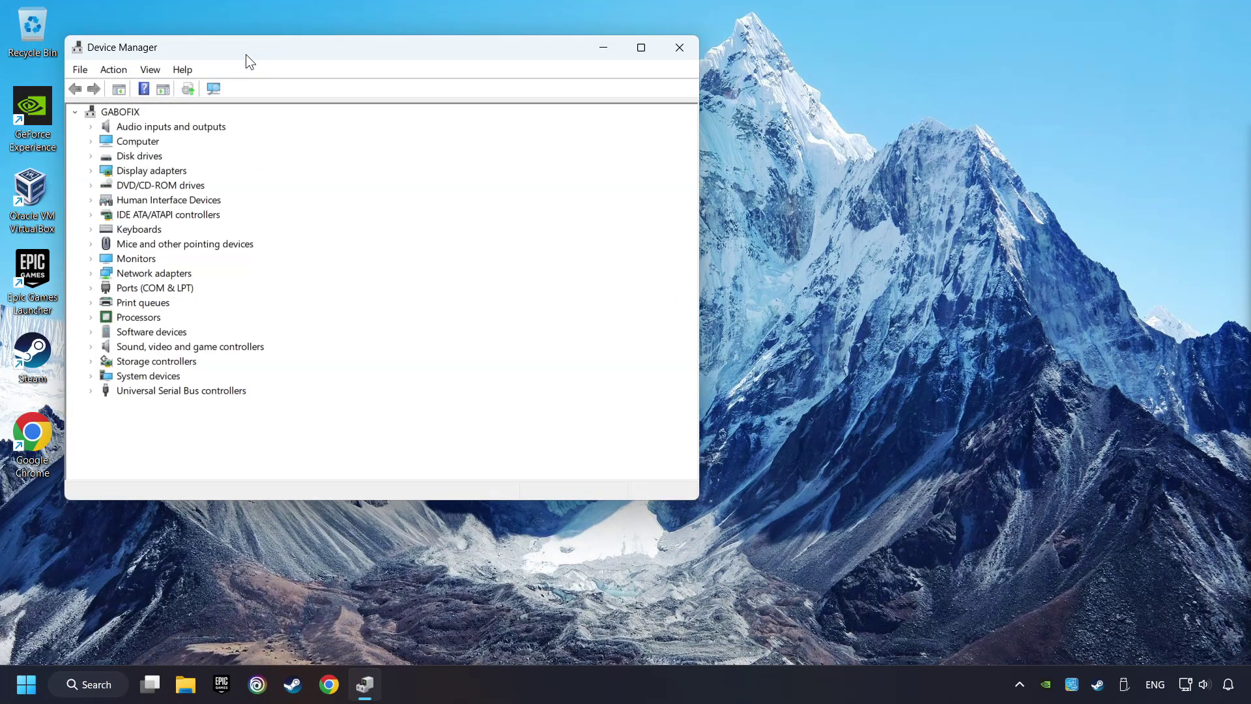
{"action": "left_click_drag", "start_coordinate": [245, 53], "coordinate": [475, 119]}
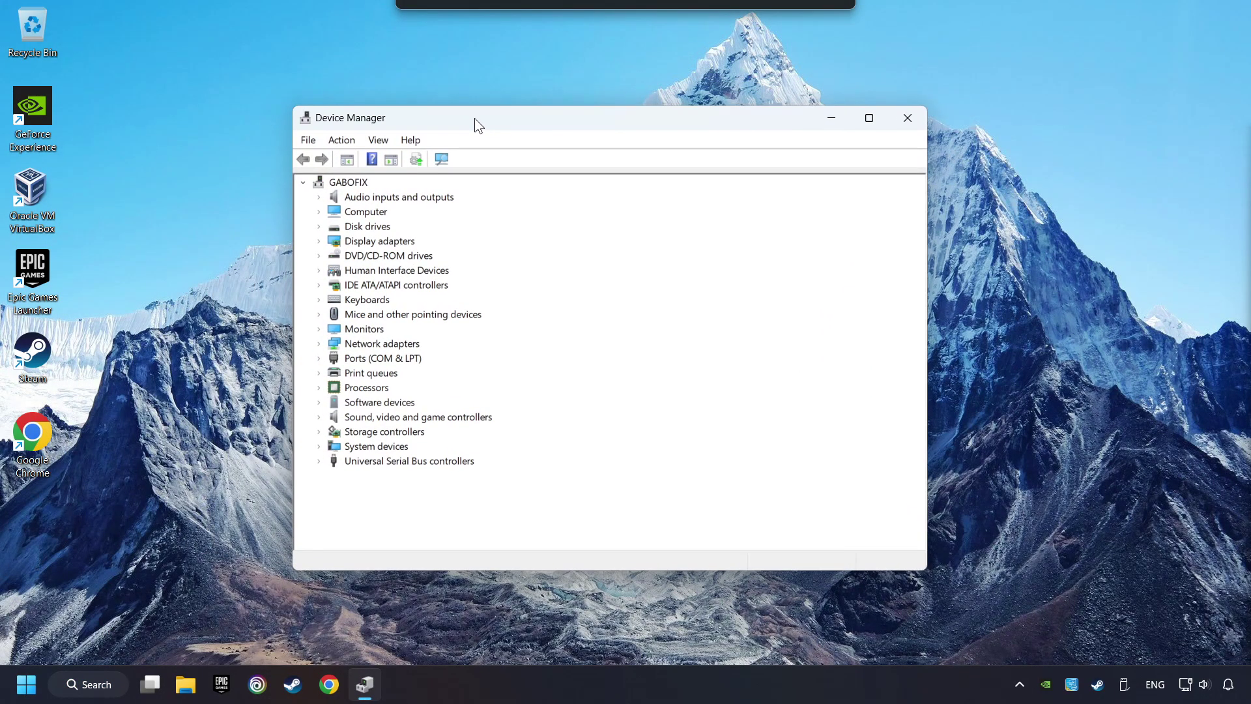
Auto-search for a newer NVIDIA GeForce GTX 1050 Ti driver and dismiss the 'best driver installed' result.
{"action": "left_click", "coordinate": [338, 245]}
{"action": "left_click", "coordinate": [320, 242]}
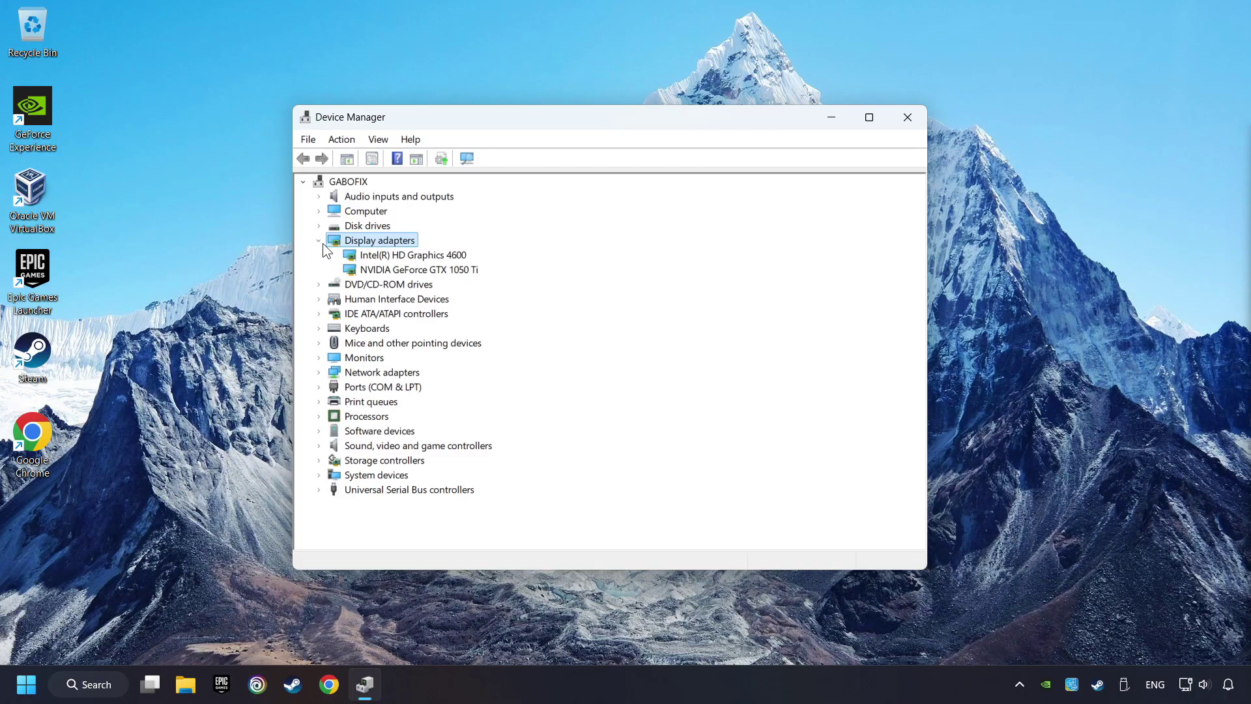
{"action": "left_click", "coordinate": [361, 270]}
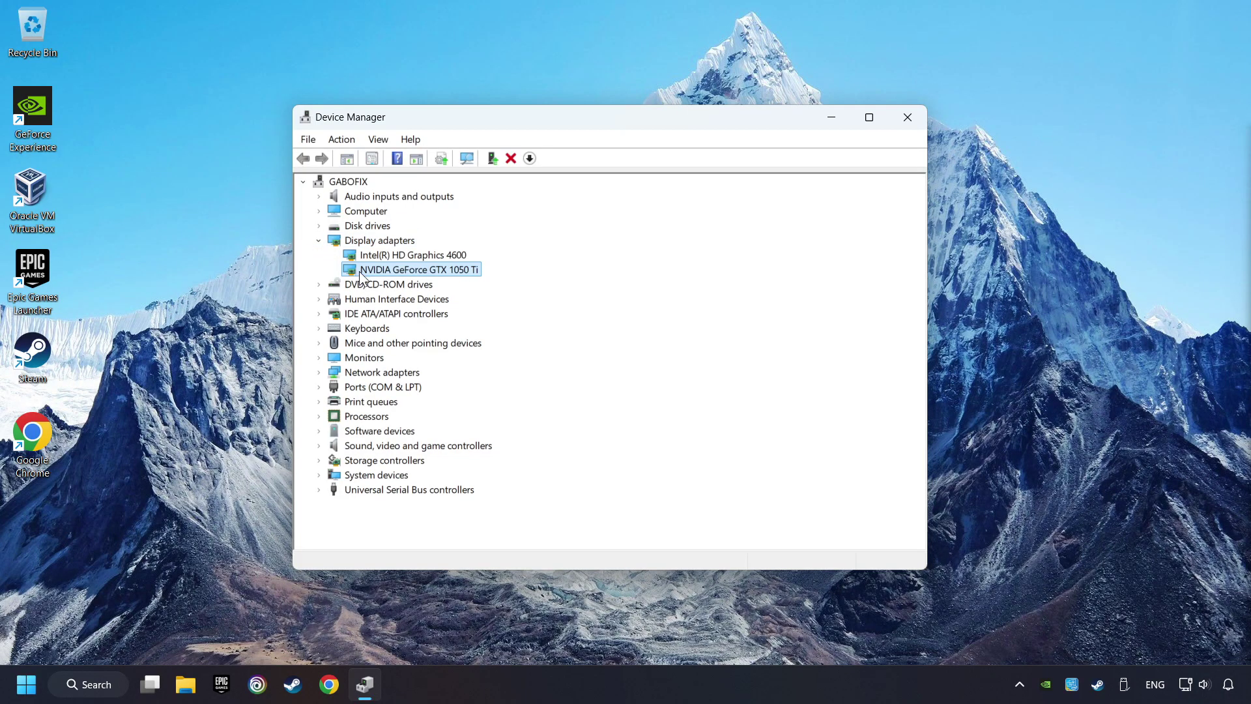
{"action": "right_click", "coordinate": [441, 274]}
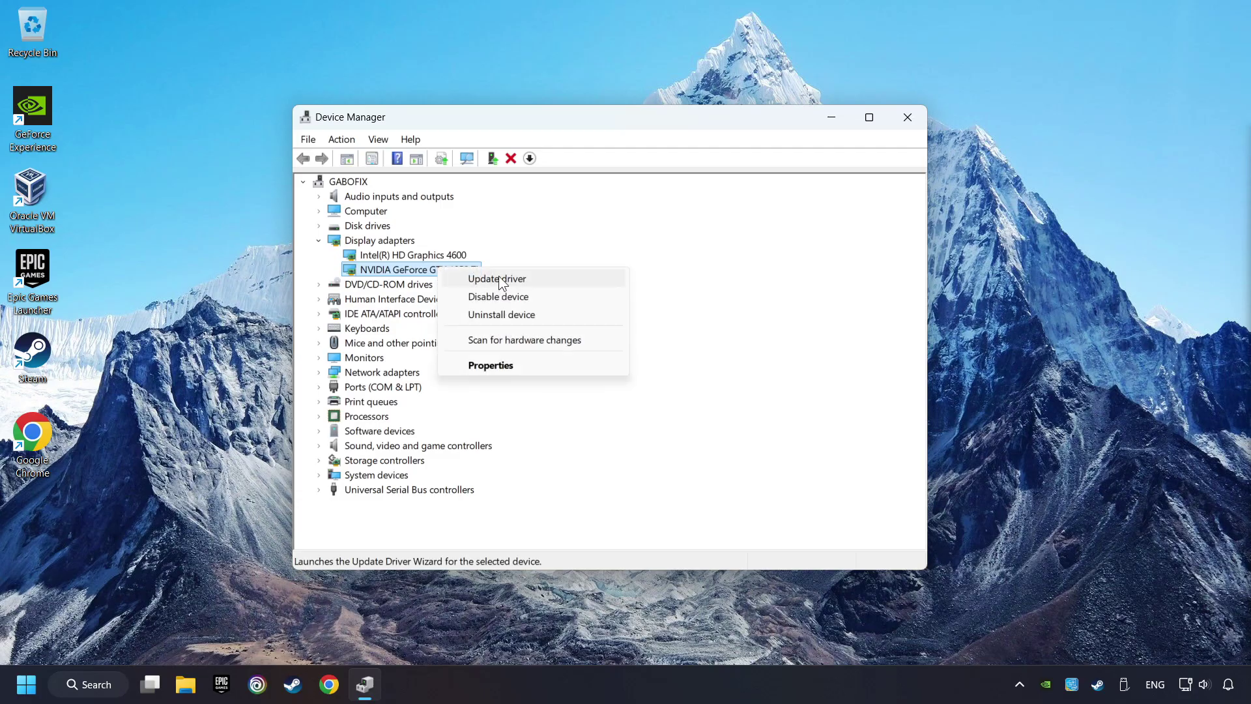
{"action": "left_click", "coordinate": [577, 279]}
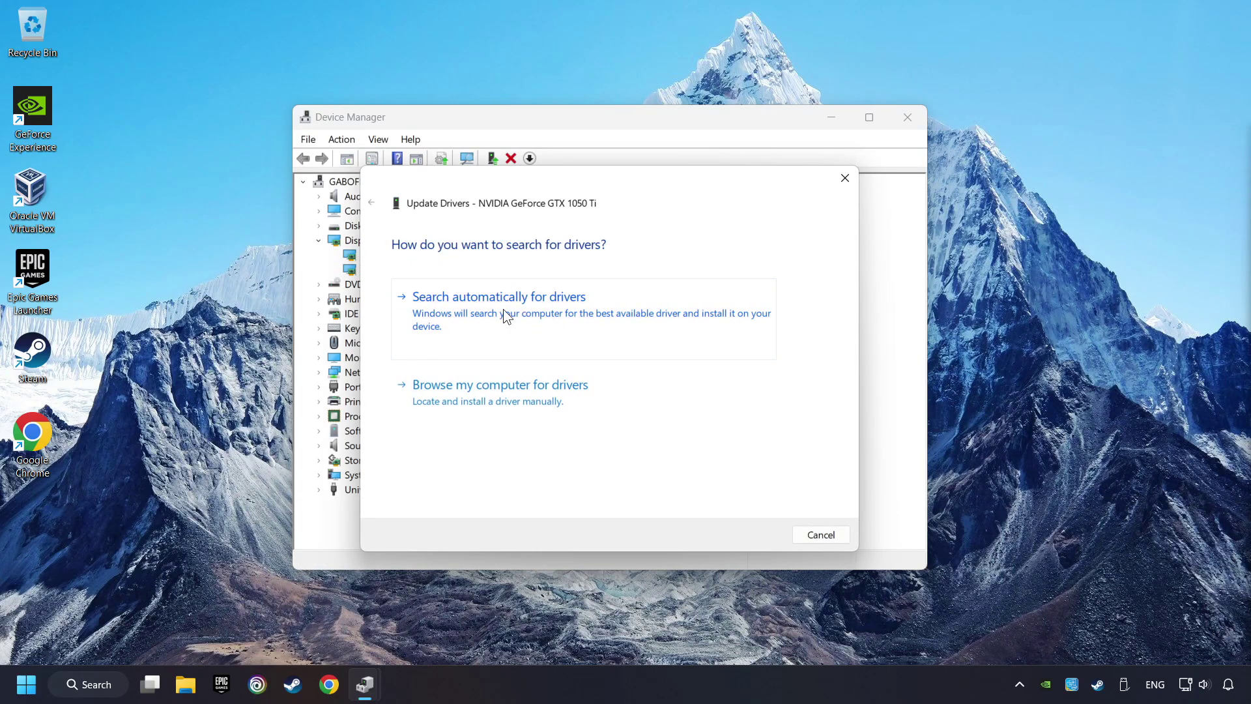
{"action": "left_click", "coordinate": [550, 310]}
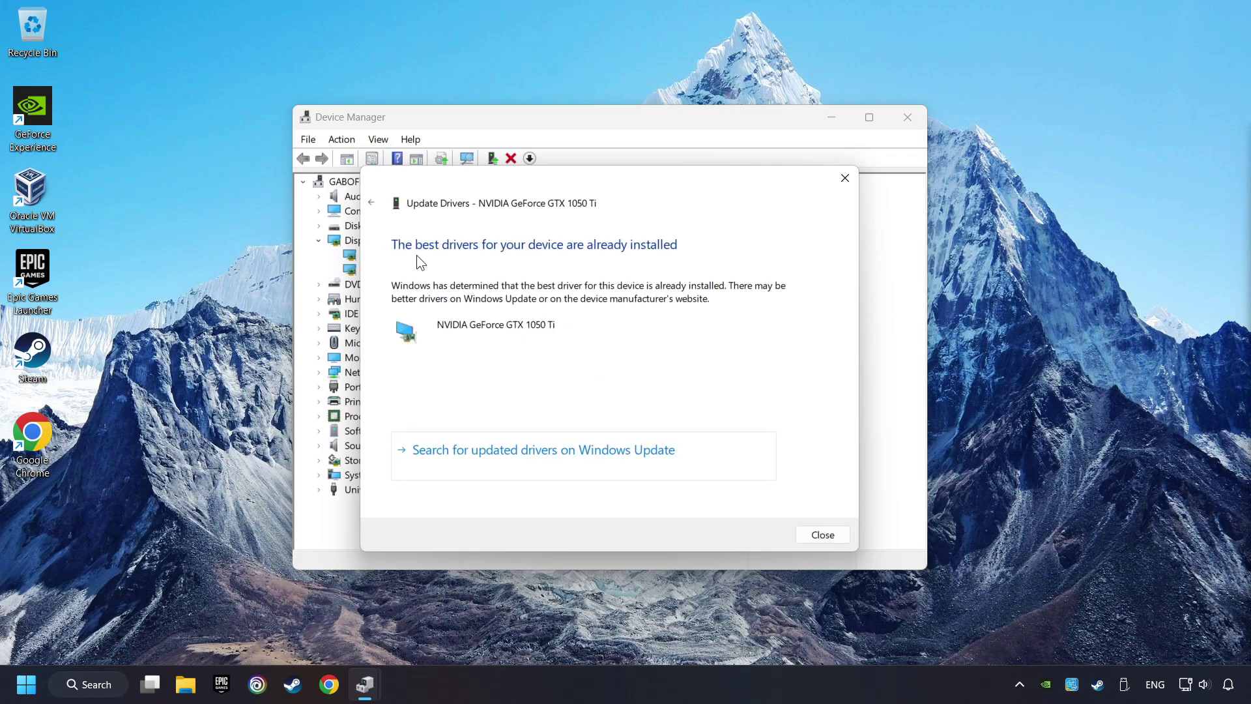
{"action": "left_click", "coordinate": [823, 536]}
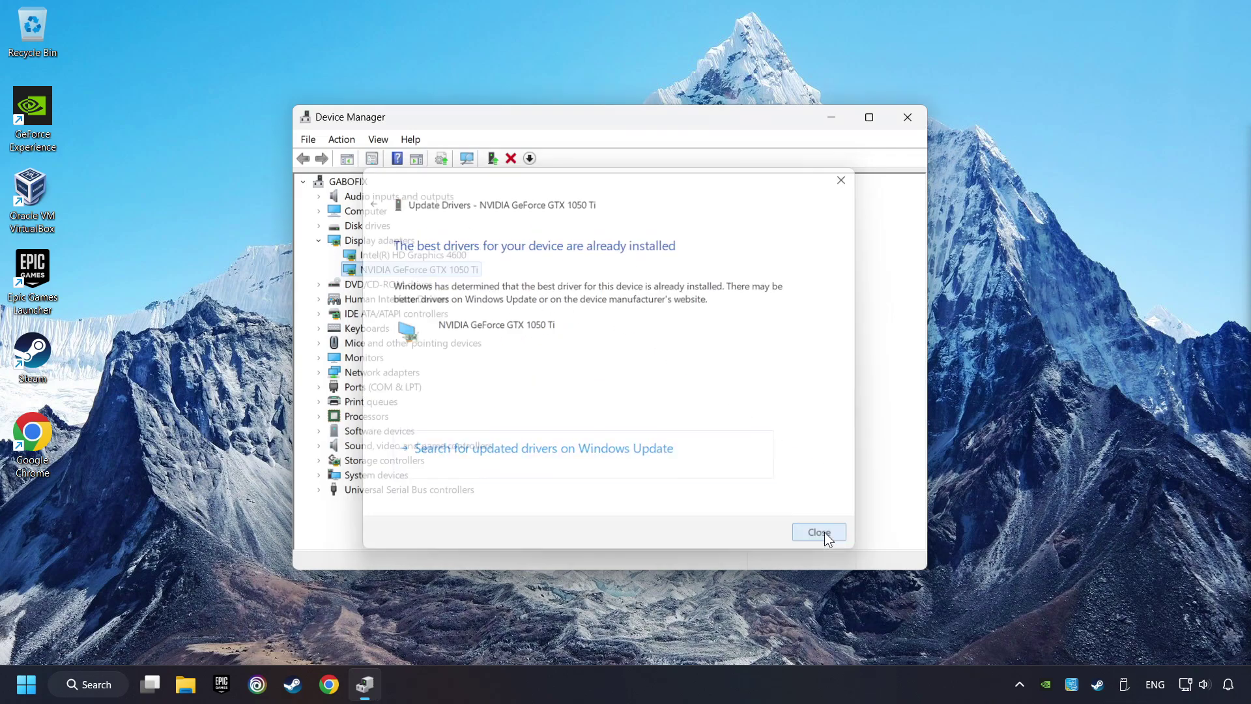
Close Device Manager and search Google in Chrome for 'nvidia geforce driver download'.
{"action": "left_click", "coordinate": [908, 118]}
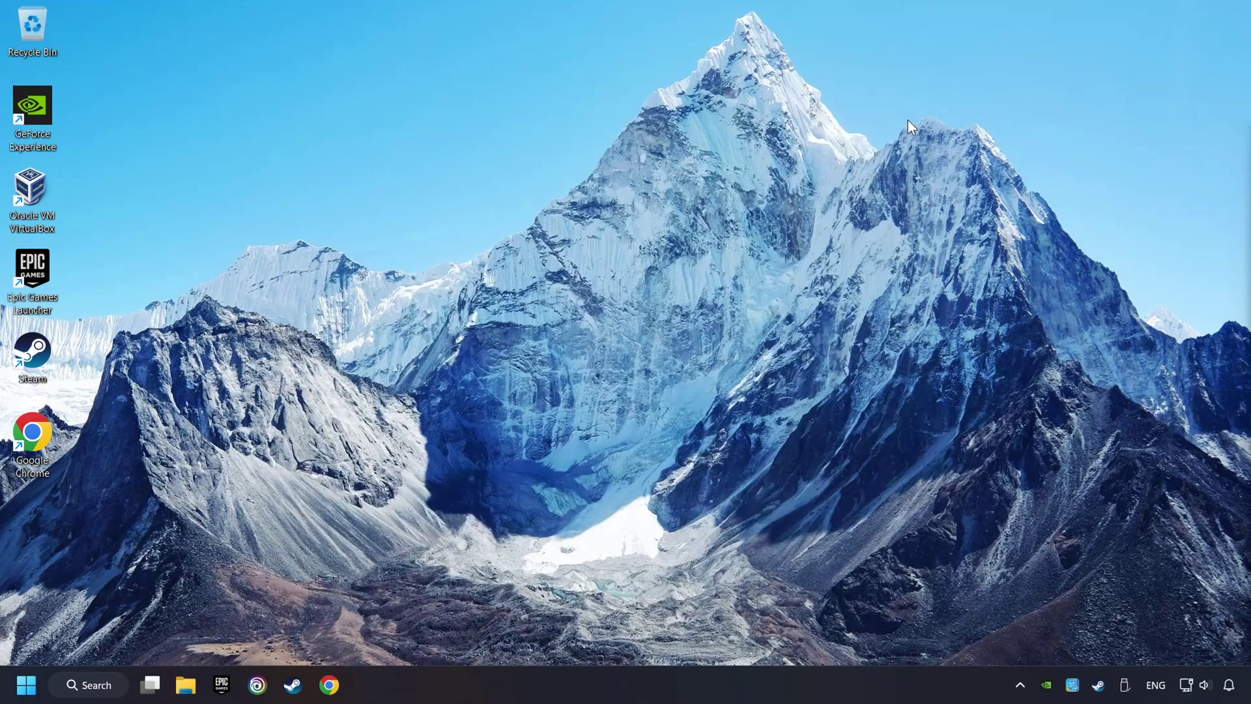
{"action": "left_click", "coordinate": [329, 684]}
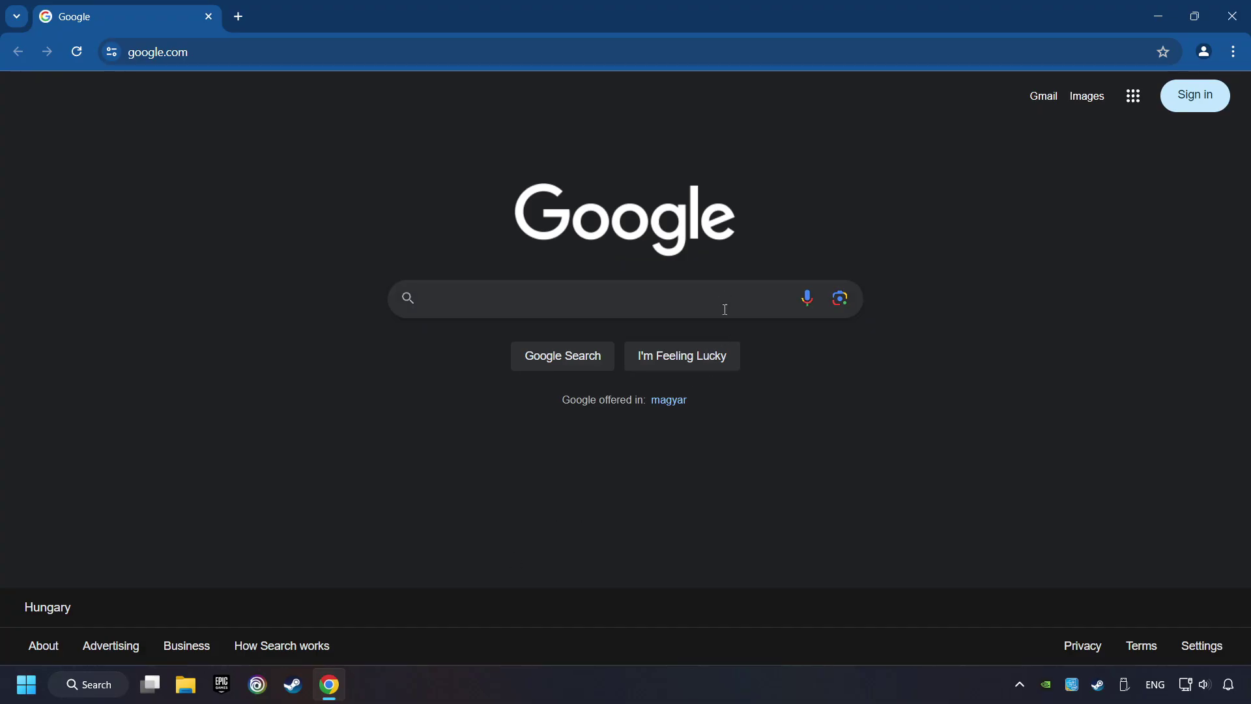
{"action": "left_click", "coordinate": [712, 299]}
{"action": "type", "text": "nvidia "}
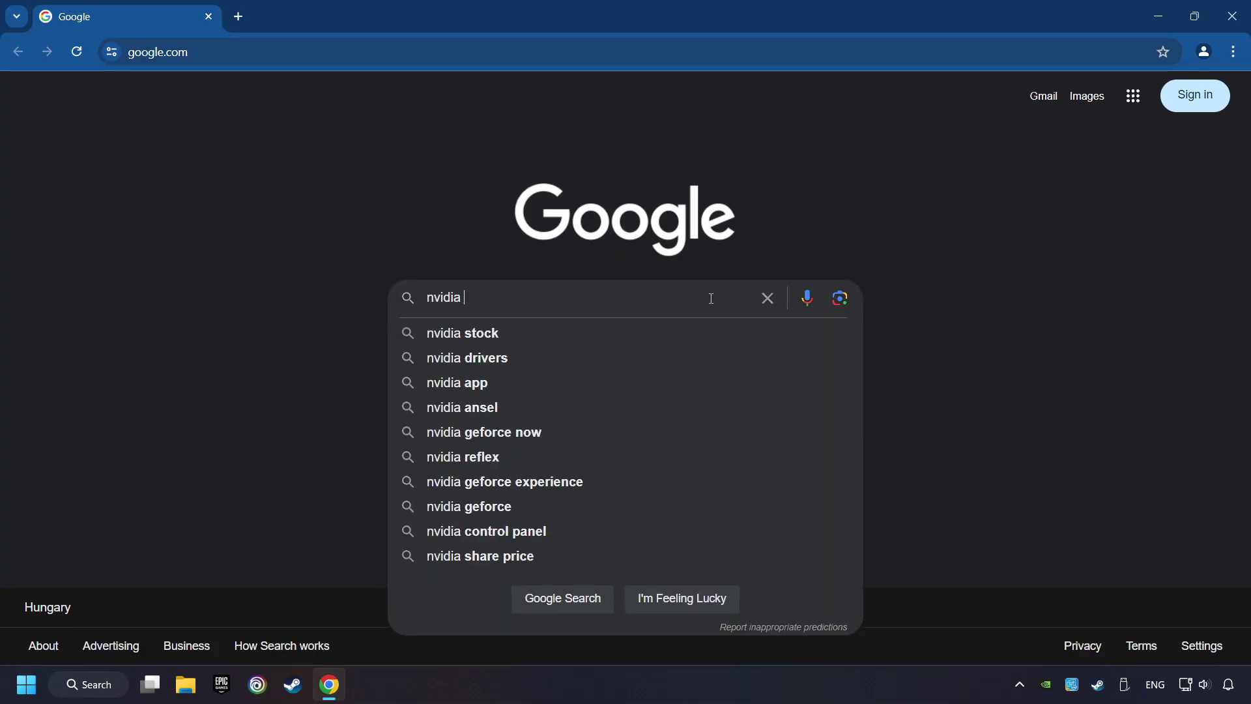
{"action": "type", "text": "geforce drive"}
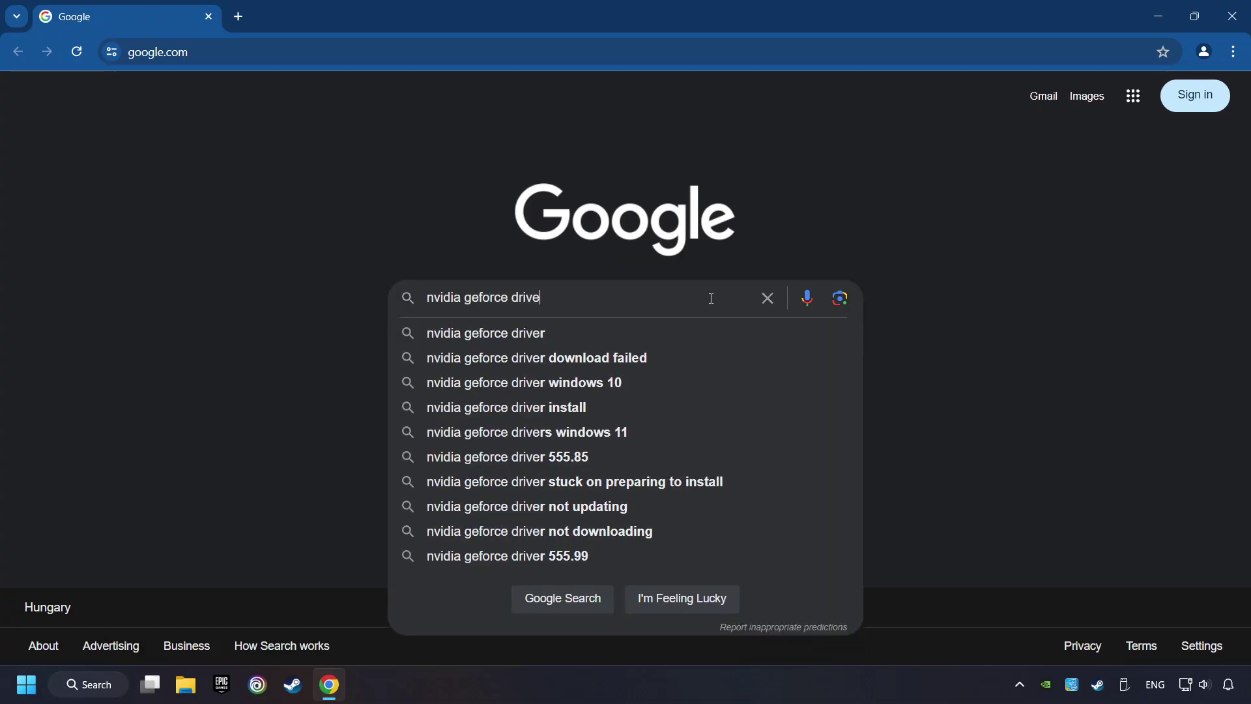
{"action": "type", "text": "r download"}
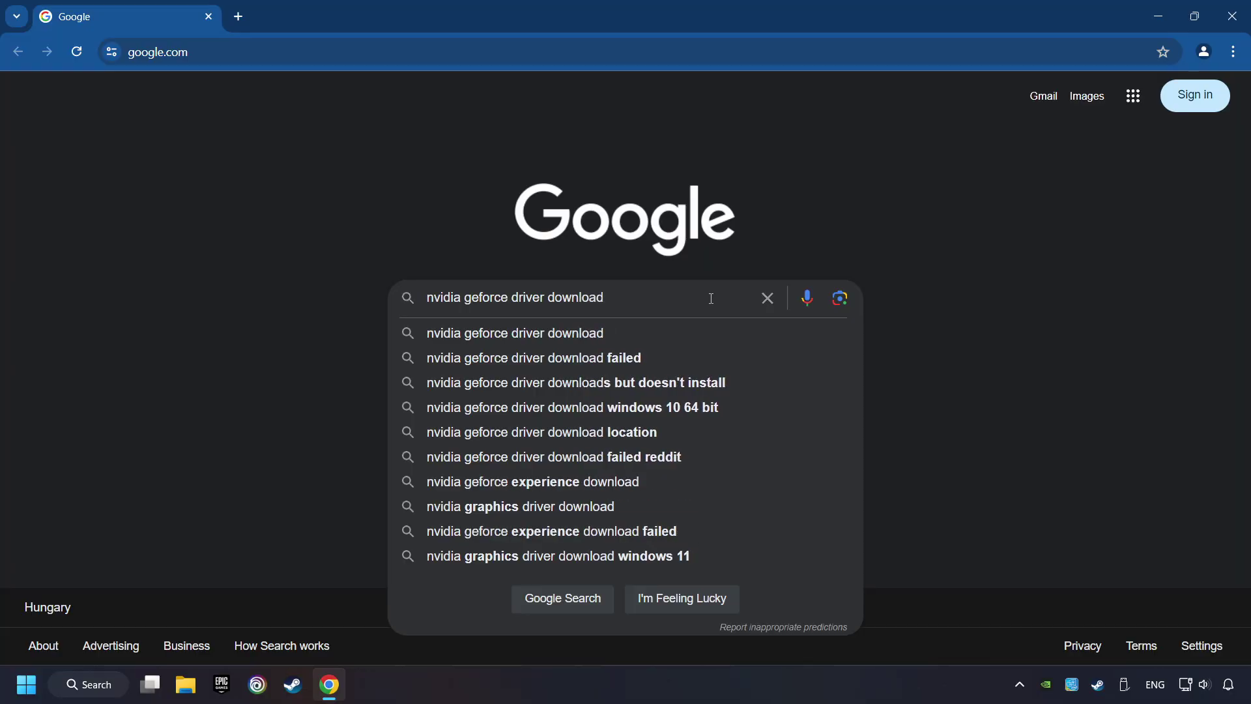
{"action": "key", "text": "Return"}
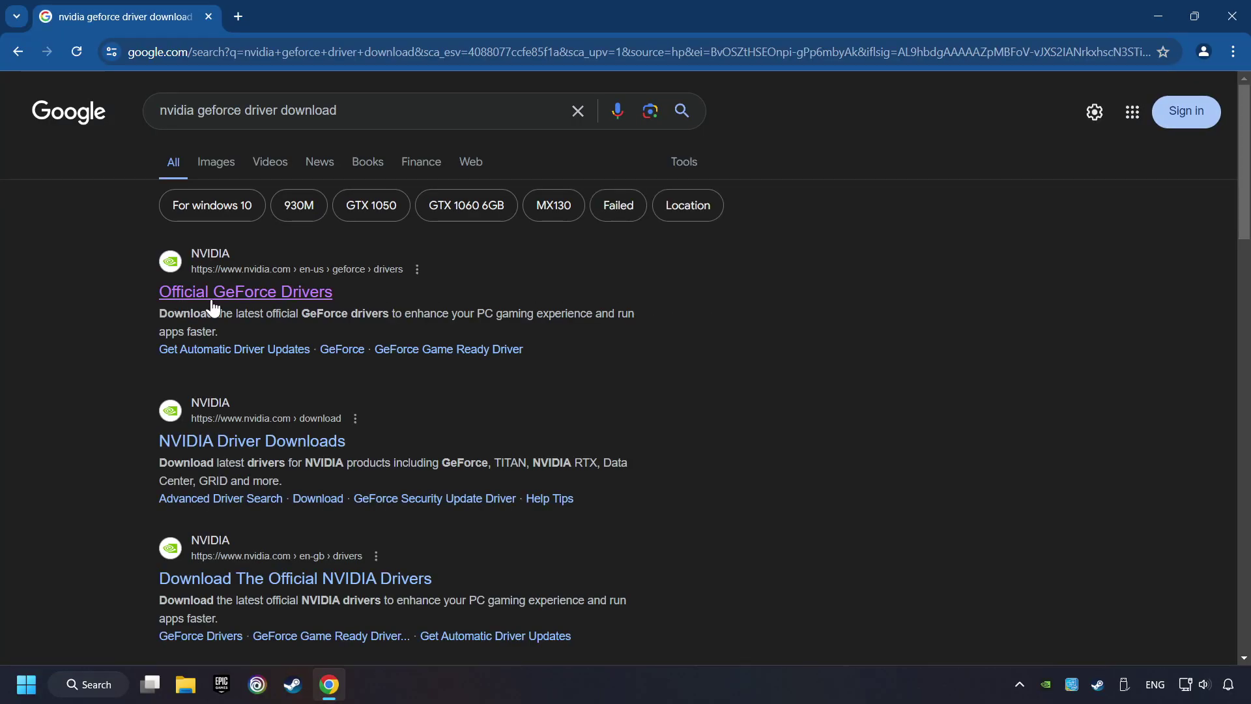
Download GeForce_Experience_v3.28.0.417.exe from the Official GeForce Drivers page and run it.
{"action": "left_click", "coordinate": [264, 294]}
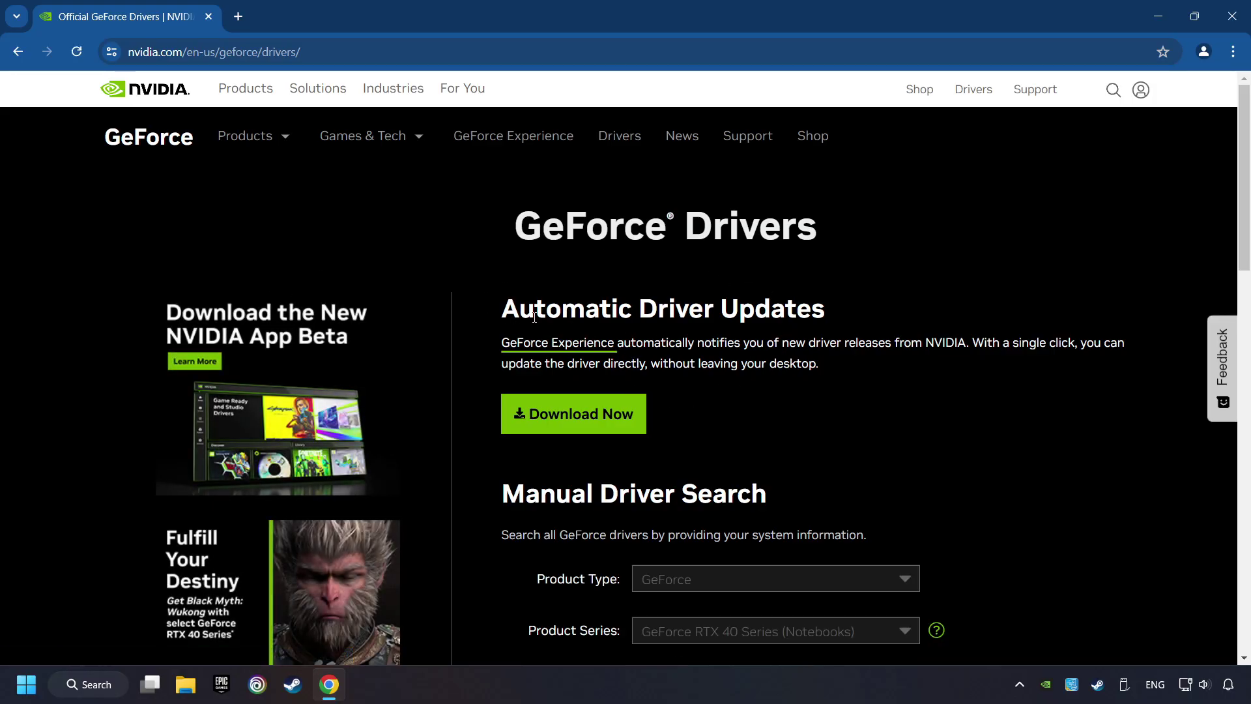
{"action": "left_click", "coordinate": [589, 430]}
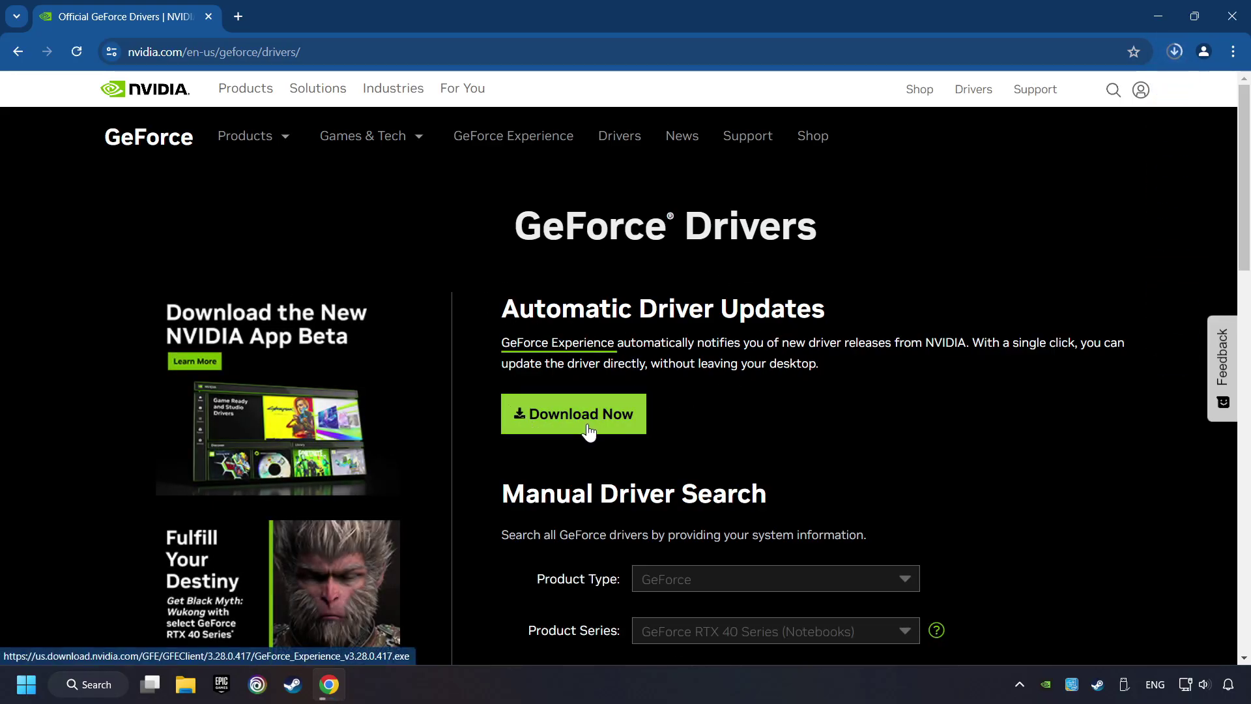
{"action": "left_click", "coordinate": [1174, 52]}
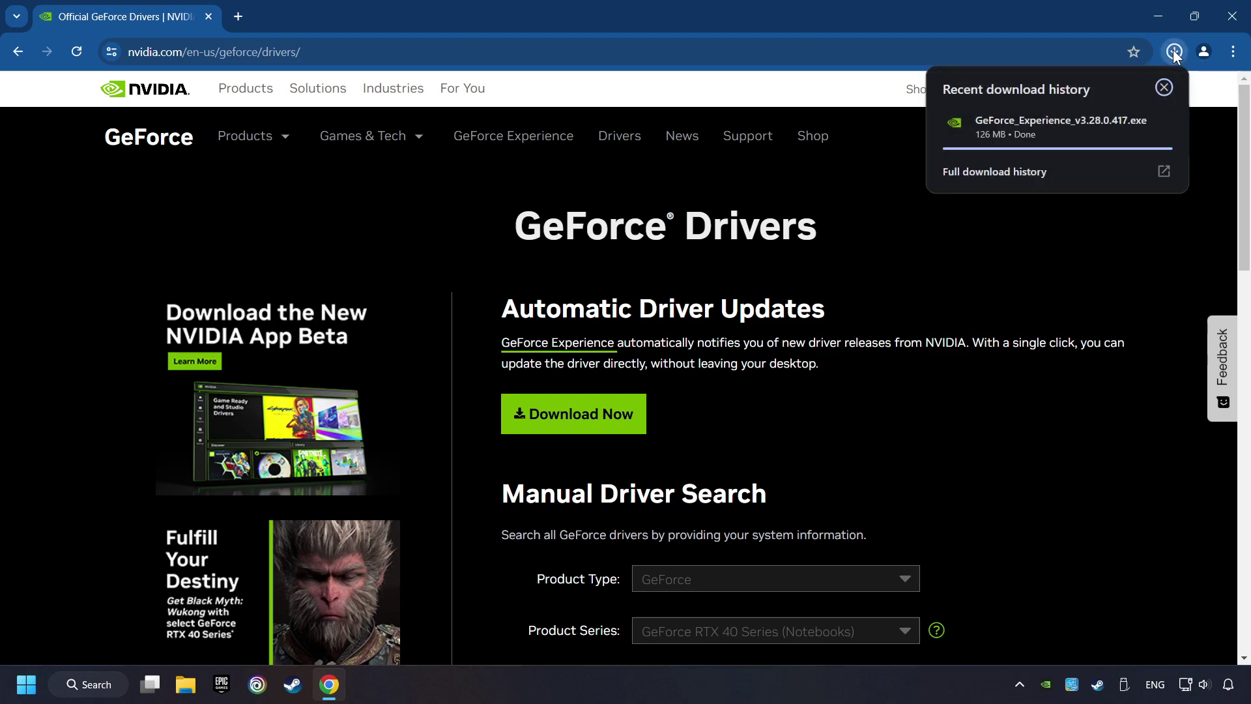
{"action": "left_click", "coordinate": [1066, 135]}
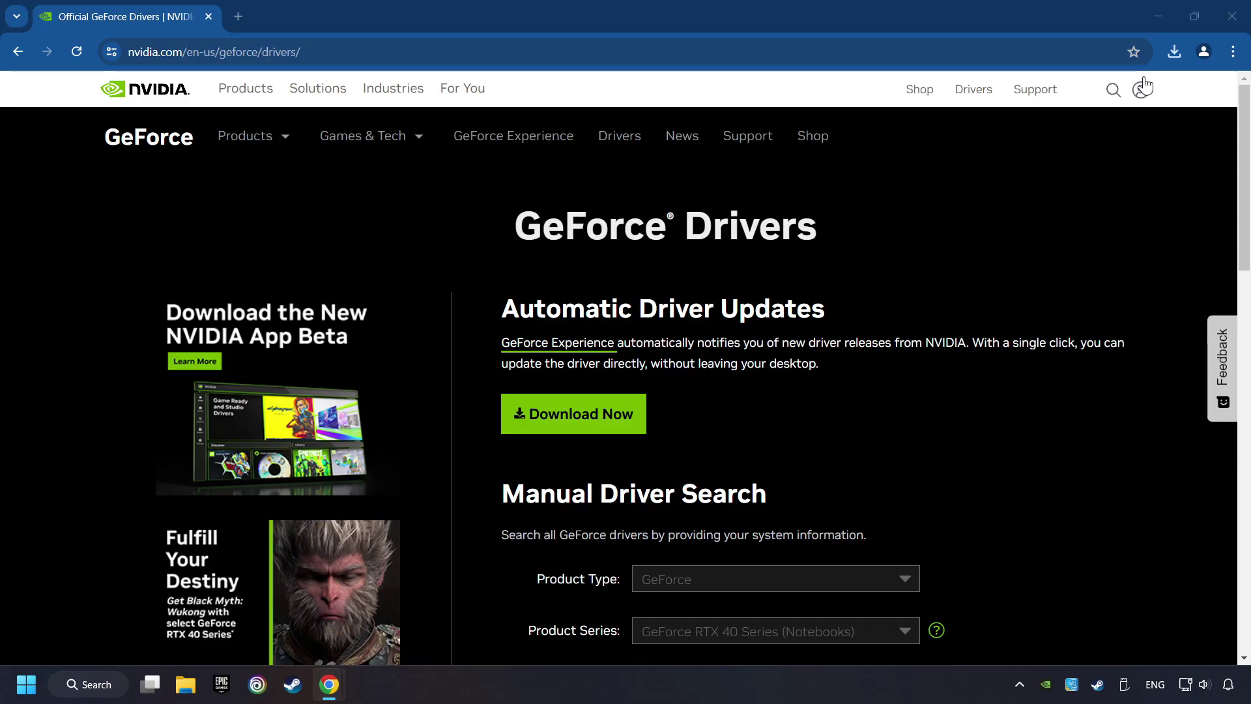
Close Chrome and accept the licence to install GeForce Experience 3.28.0.417.
{"action": "left_click", "coordinate": [1226, 23]}
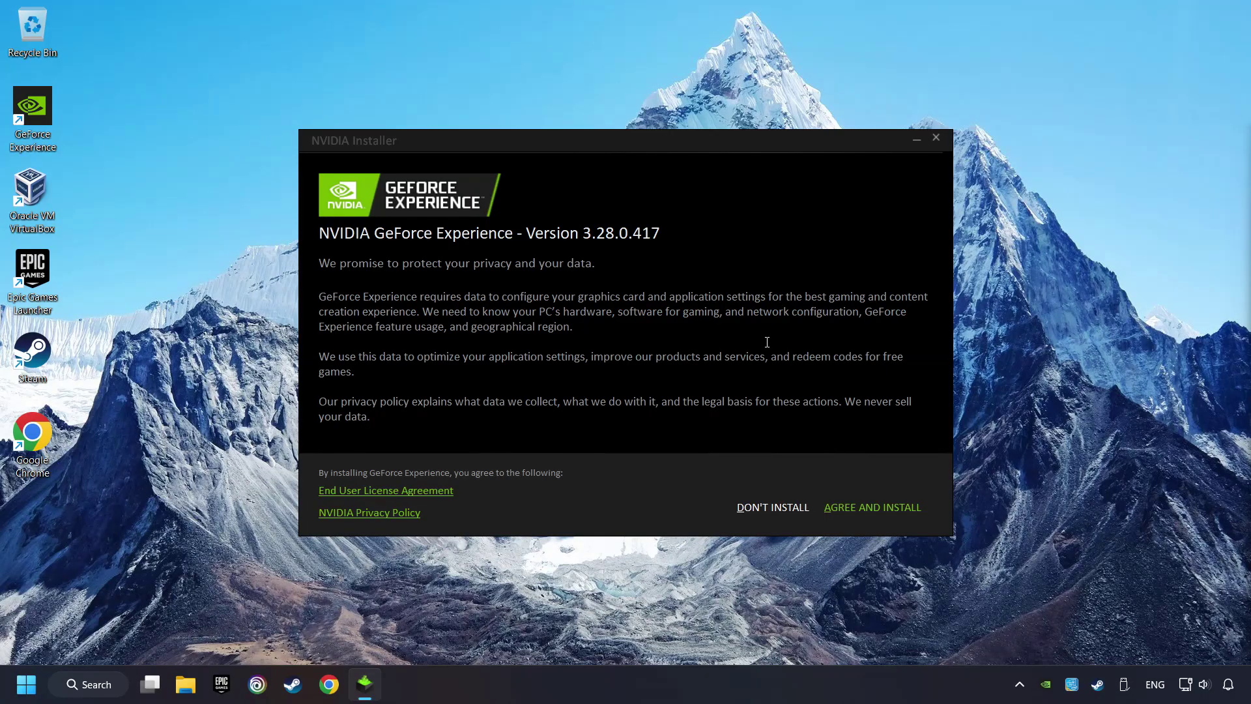
{"action": "left_click", "coordinate": [892, 514]}
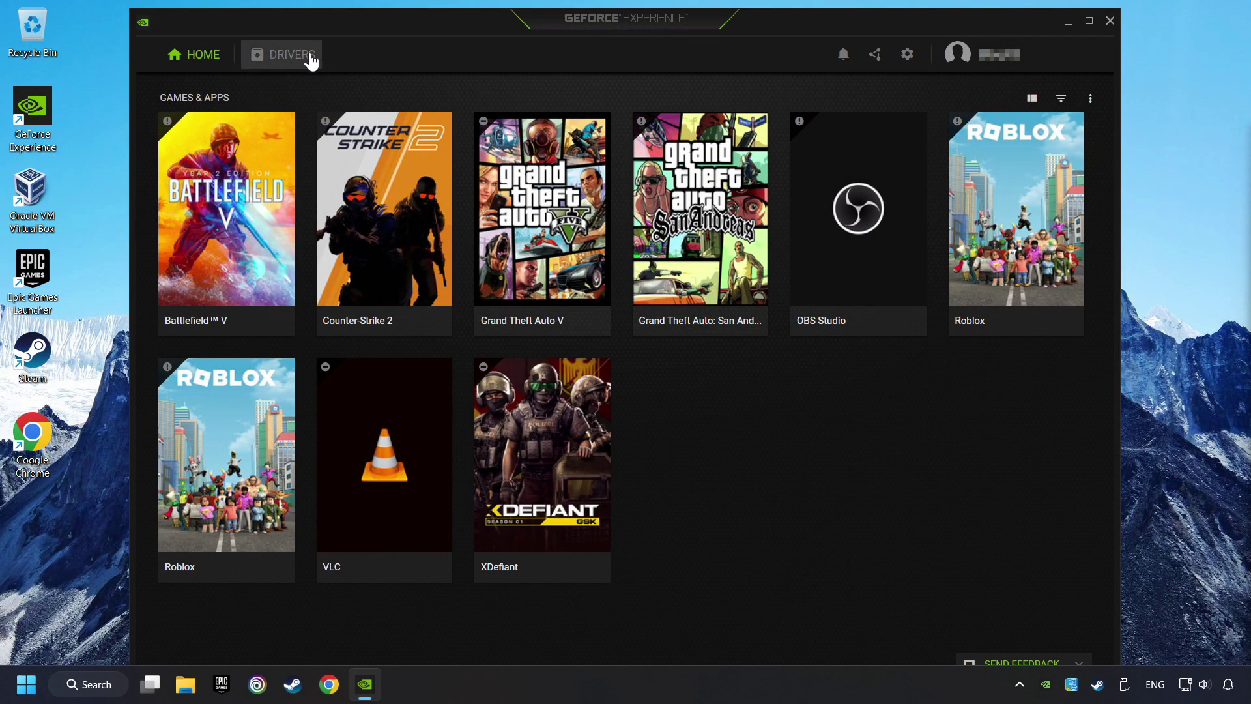
Check for driver updates in GeForce Experience, confirming Game Ready Driver 556.12 is current.
{"action": "left_click", "coordinate": [286, 65]}
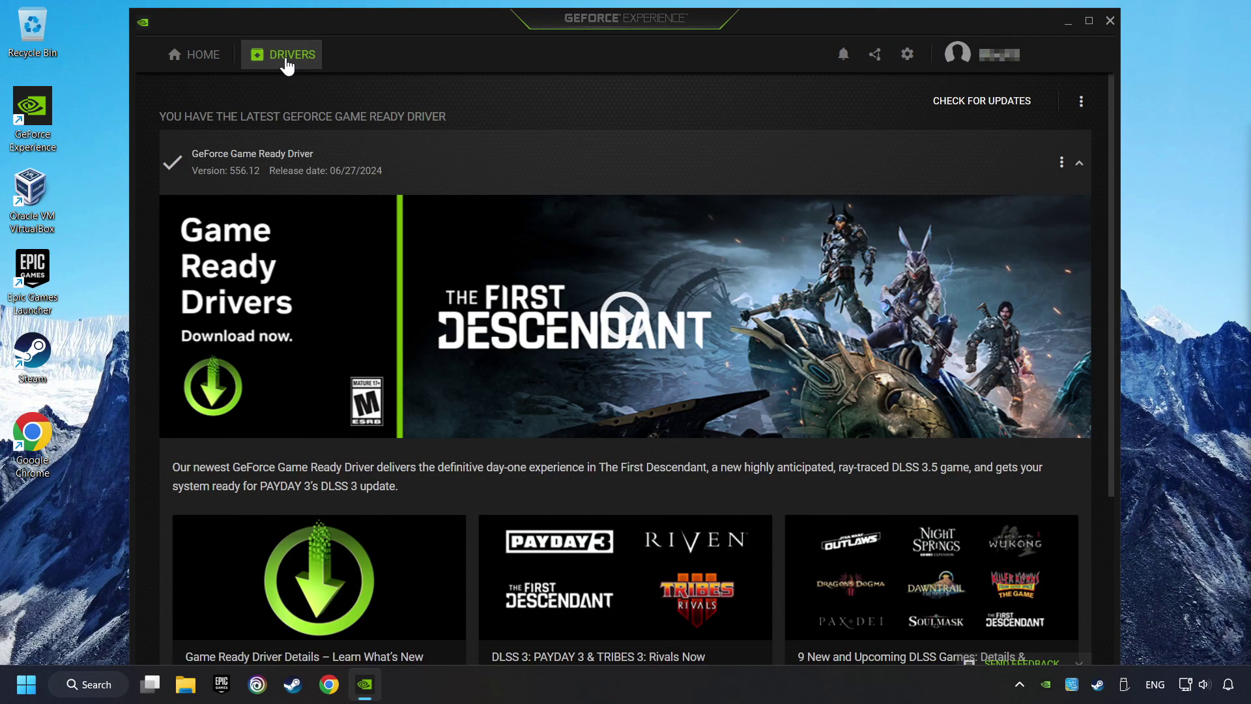
{"action": "left_click", "coordinate": [974, 114]}
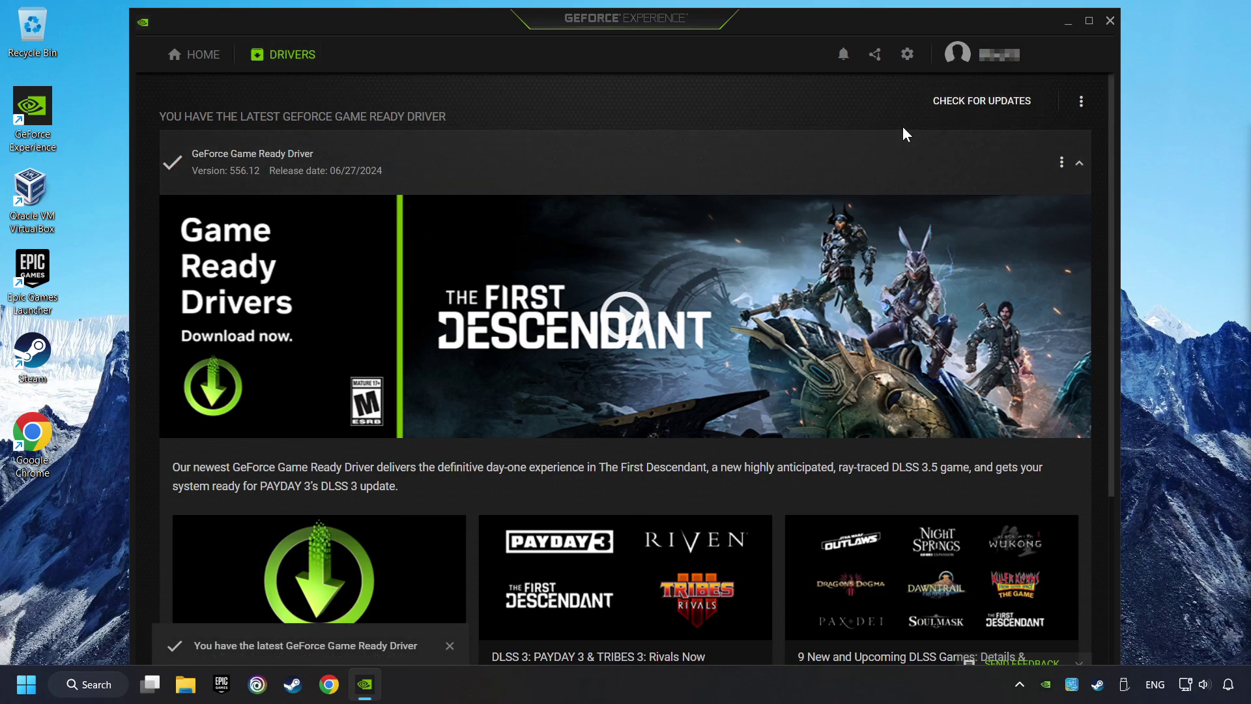
Close GeForce Experience and open System > Display > Graphics via the 'graphics settings' search.
{"action": "left_click", "coordinate": [1109, 22]}
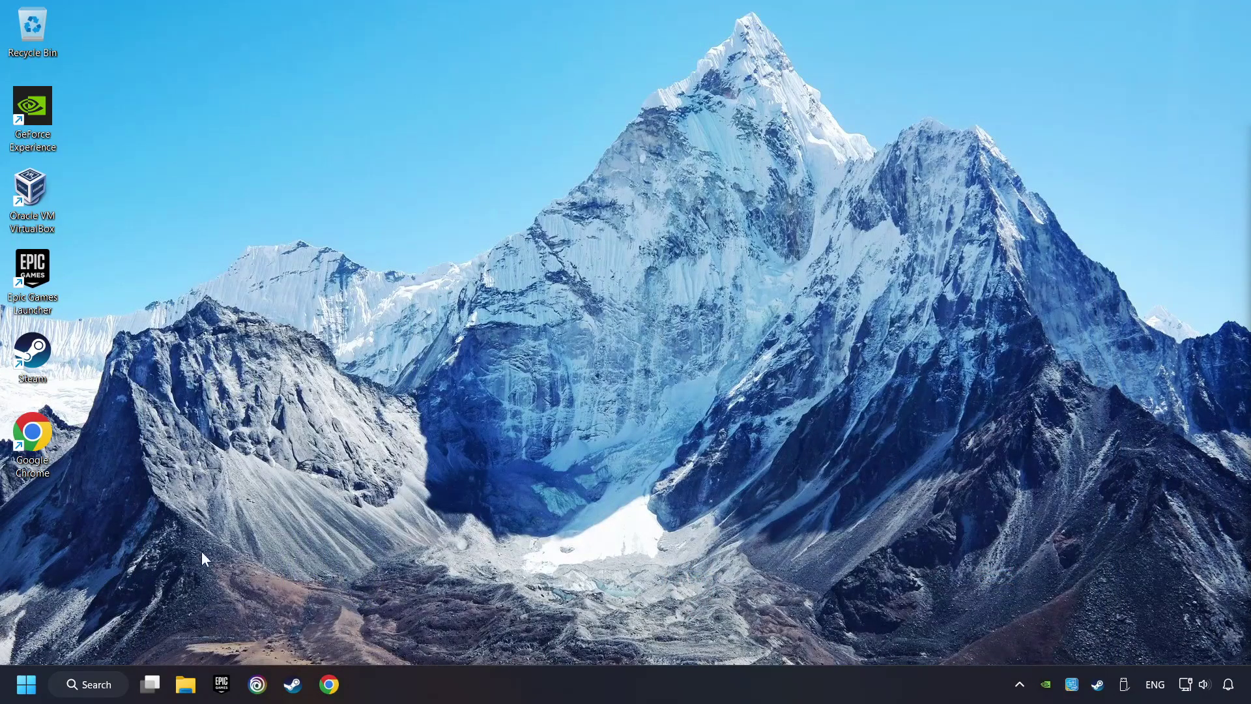
{"action": "left_click", "coordinate": [111, 687]}
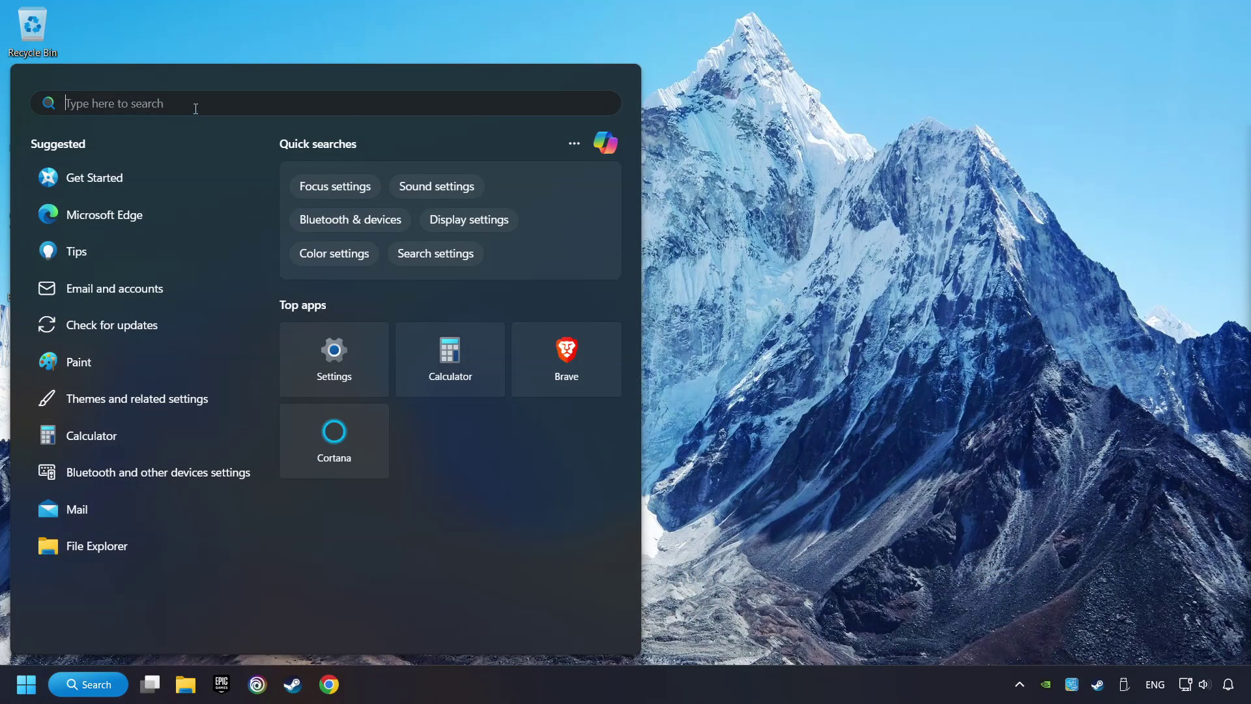
{"action": "type", "text": "grap"}
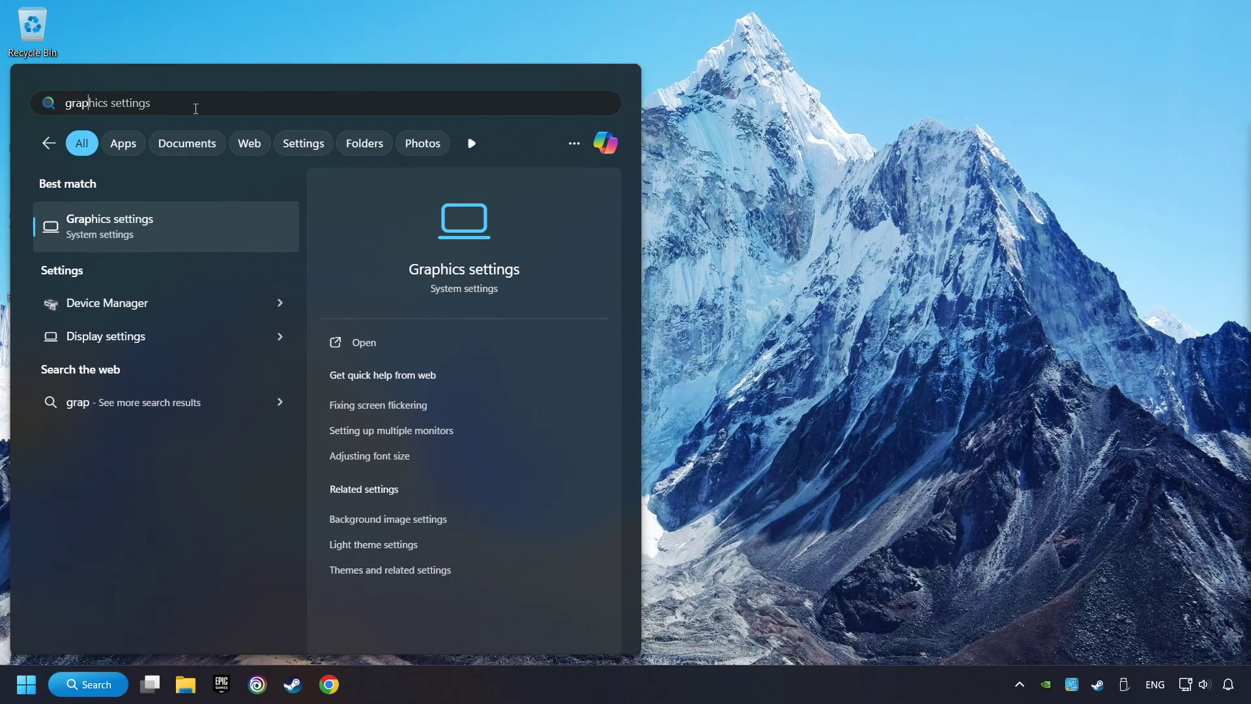
{"action": "type", "text": "hics settings"}
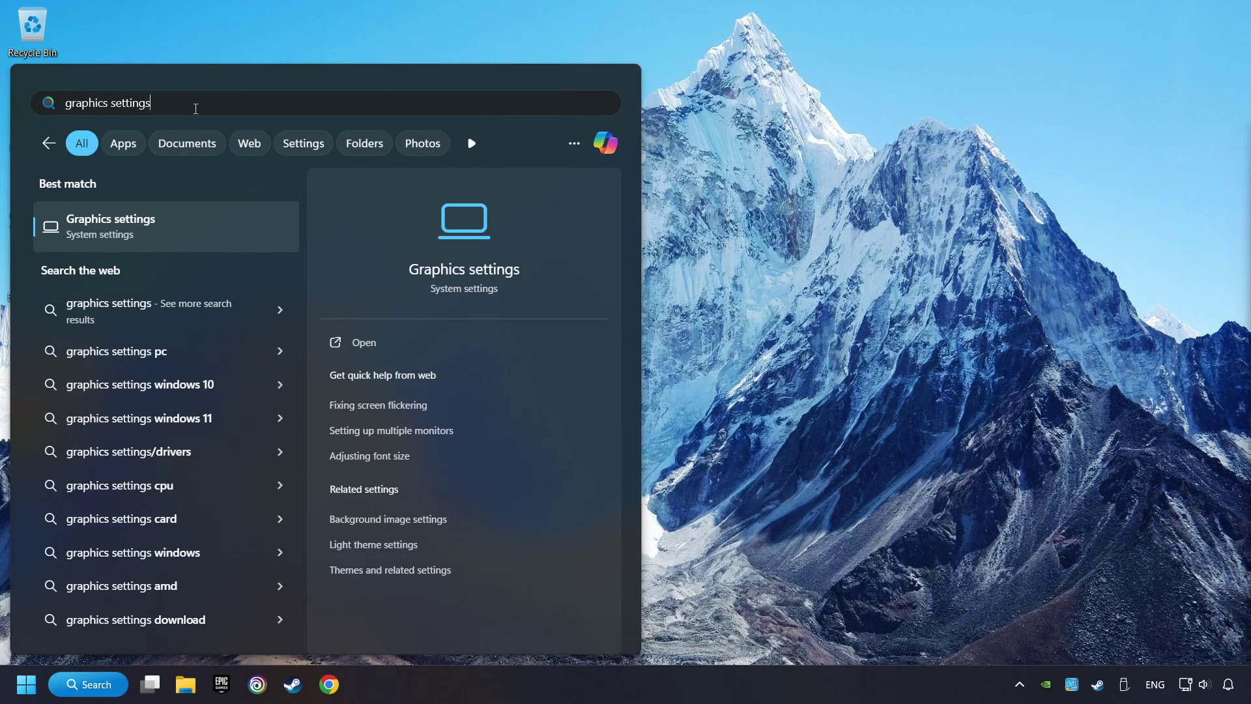
{"action": "left_click", "coordinate": [246, 239]}
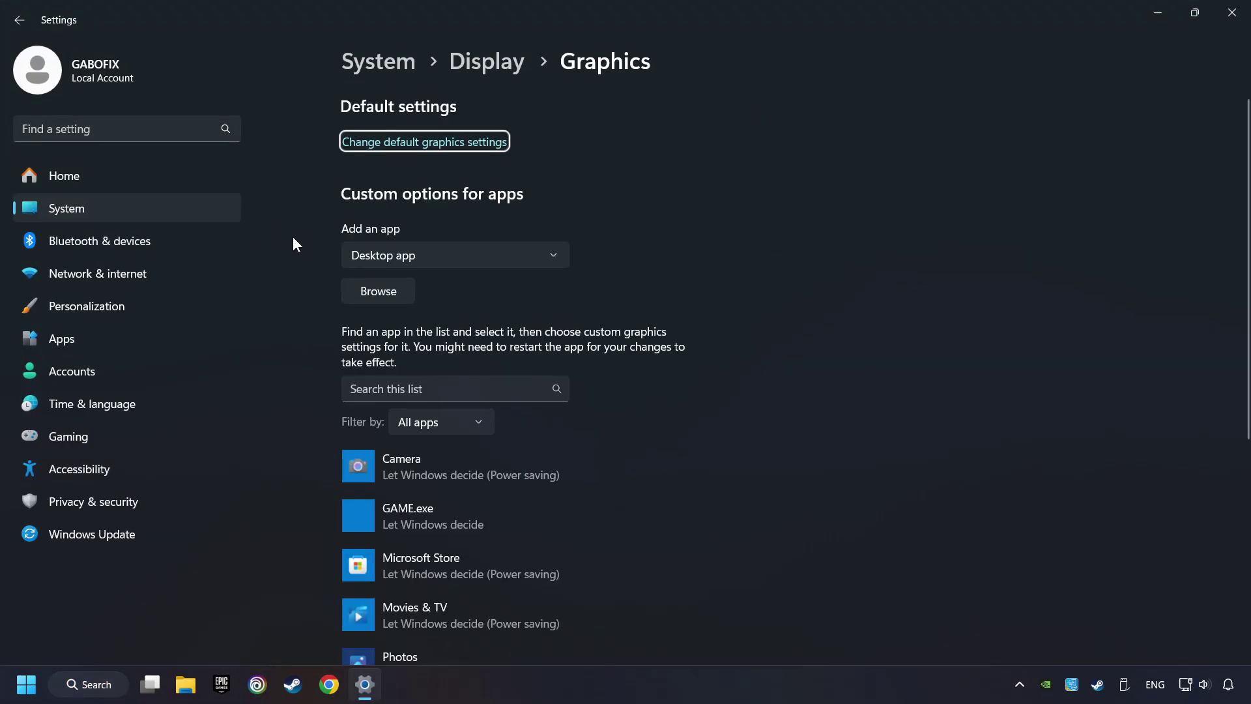
{"action": "scroll", "coordinate": [302, 255], "scroll_direction": "down", "scroll_amount": 3}
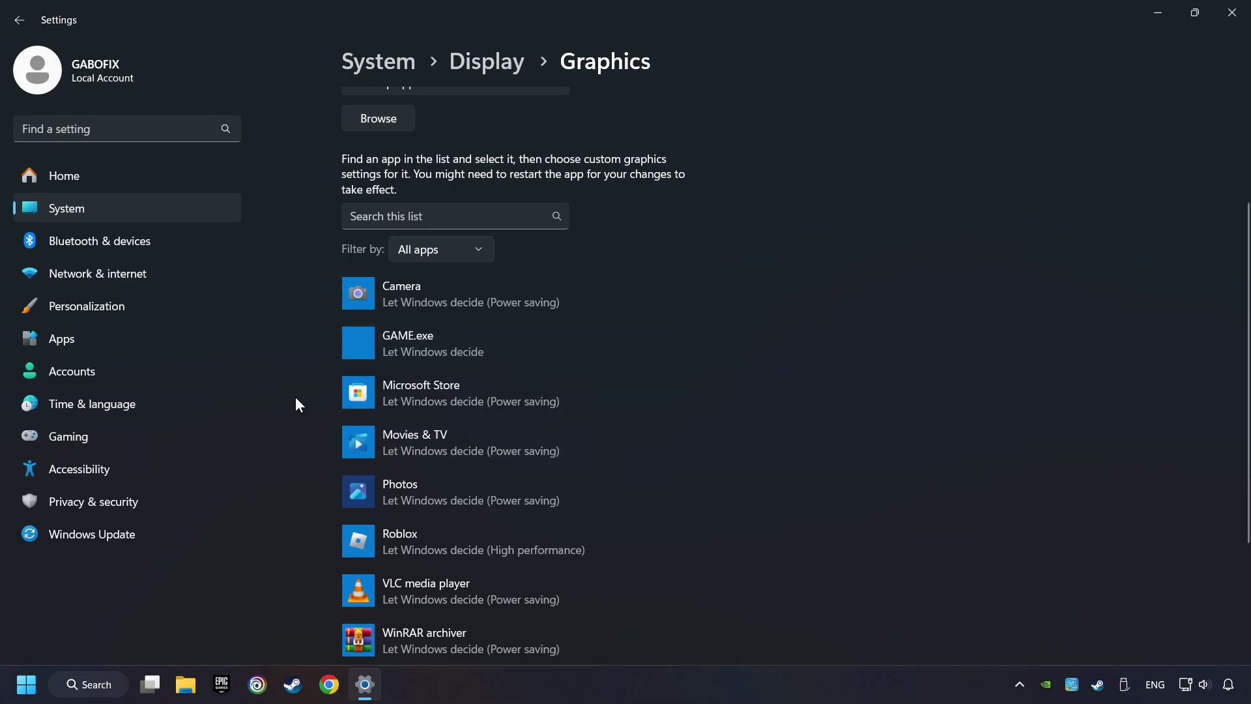
{"action": "scroll", "coordinate": [295, 399], "scroll_direction": "up", "scroll_amount": 2}
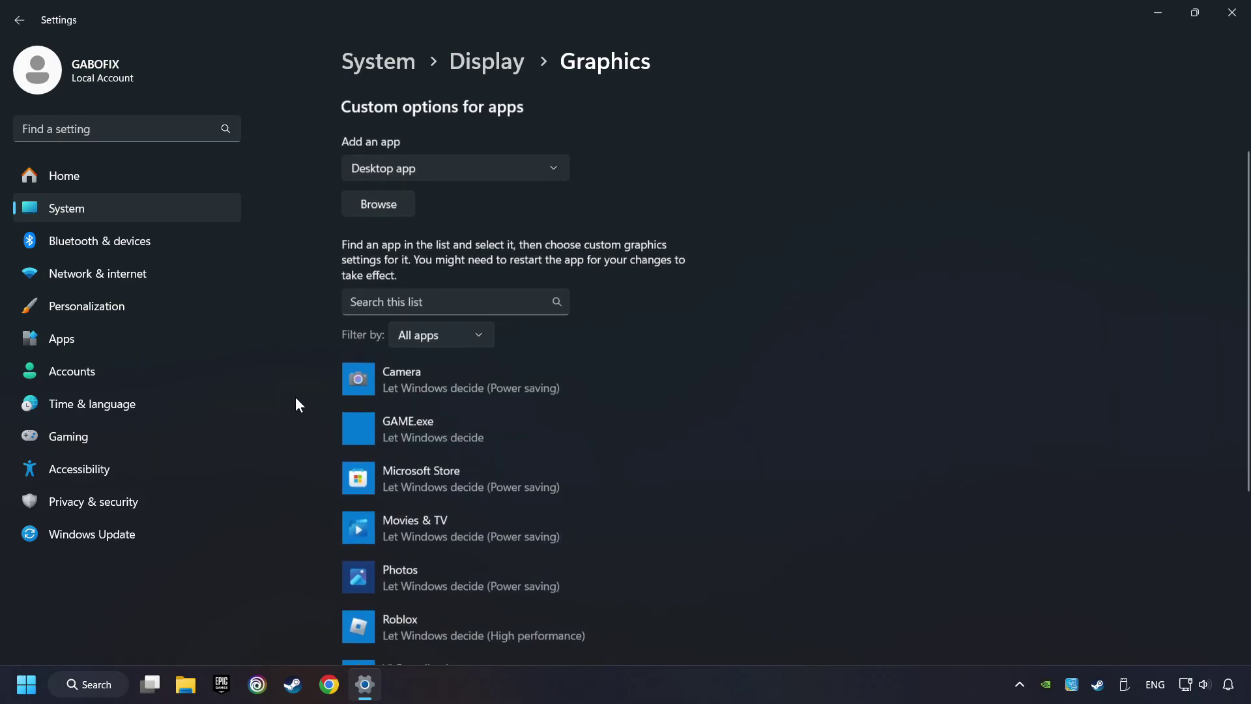
Set GAME.exe to the High performance GPU (GTX 1050 Ti), save, and close Settings.
{"action": "left_click", "coordinate": [378, 206]}
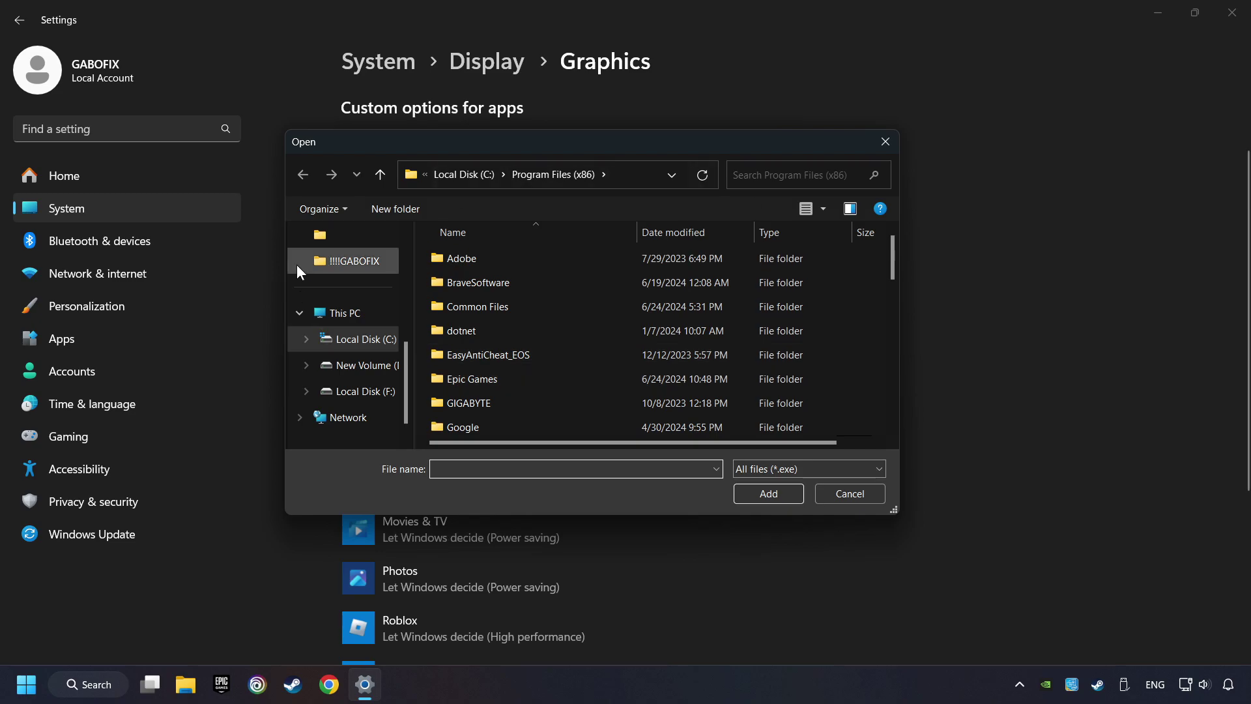
{"action": "left_click", "coordinate": [888, 142]}
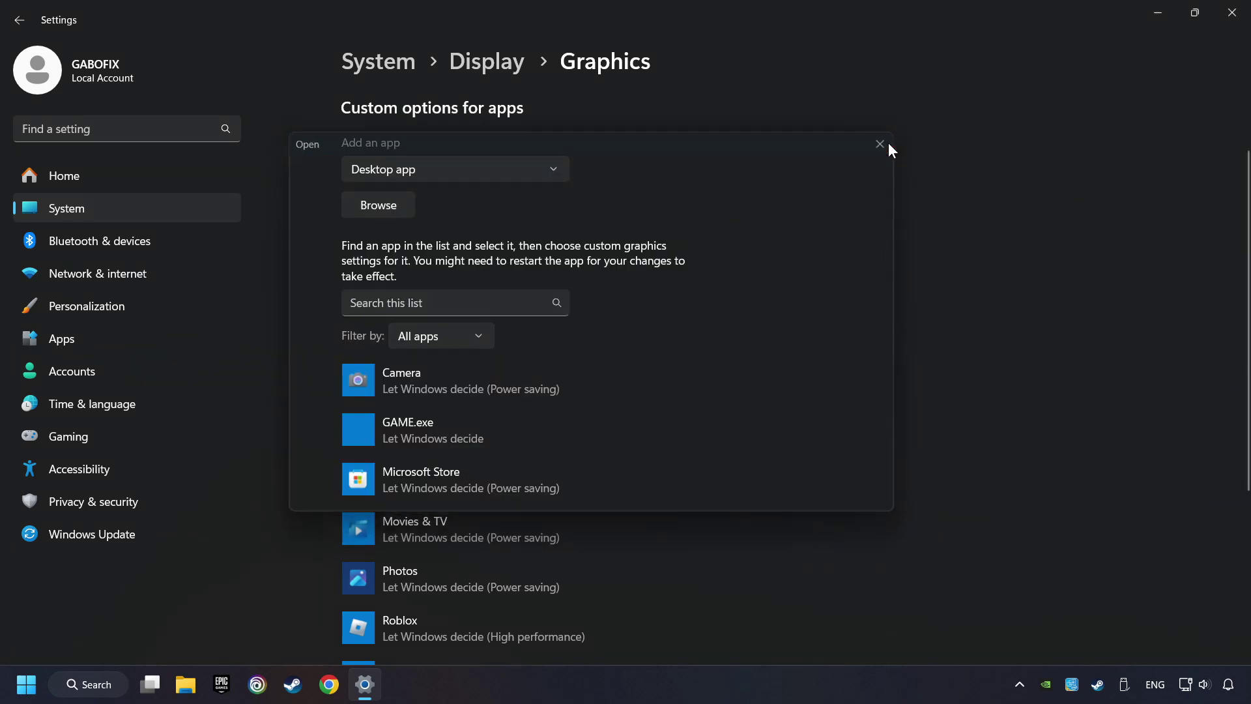
{"action": "scroll", "coordinate": [430, 404], "scroll_direction": "down", "scroll_amount": 2}
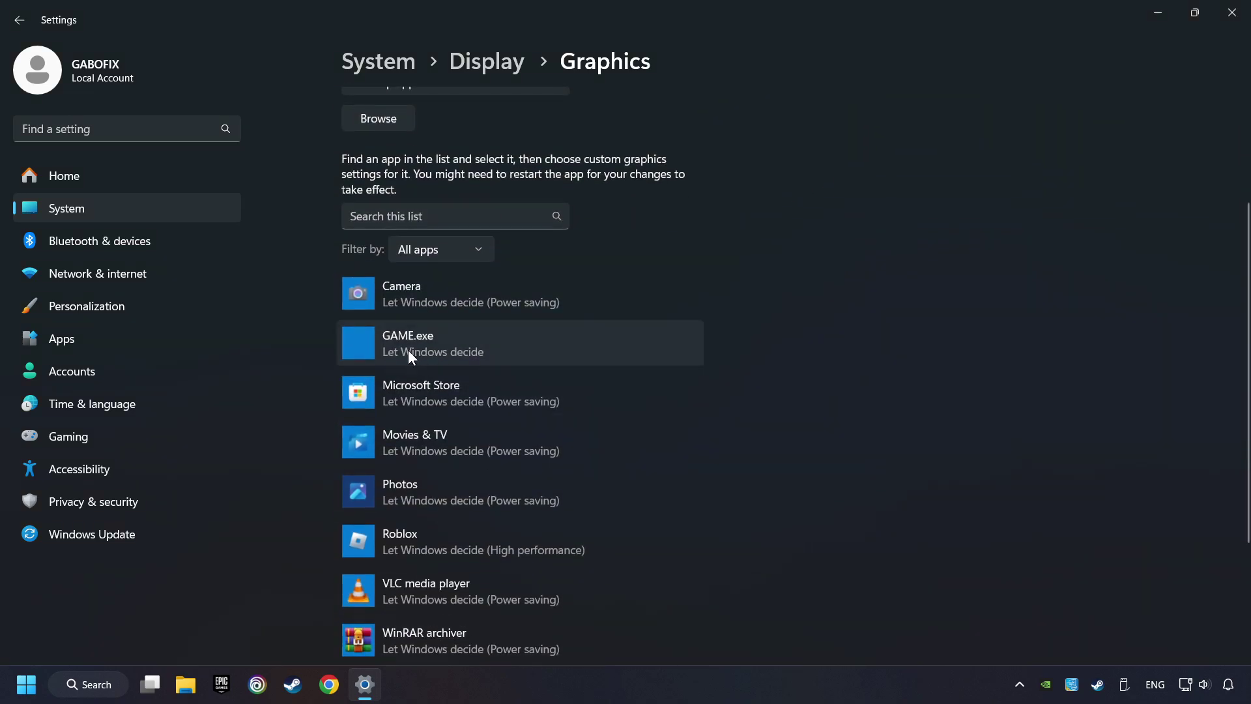
{"action": "left_click", "coordinate": [447, 342]}
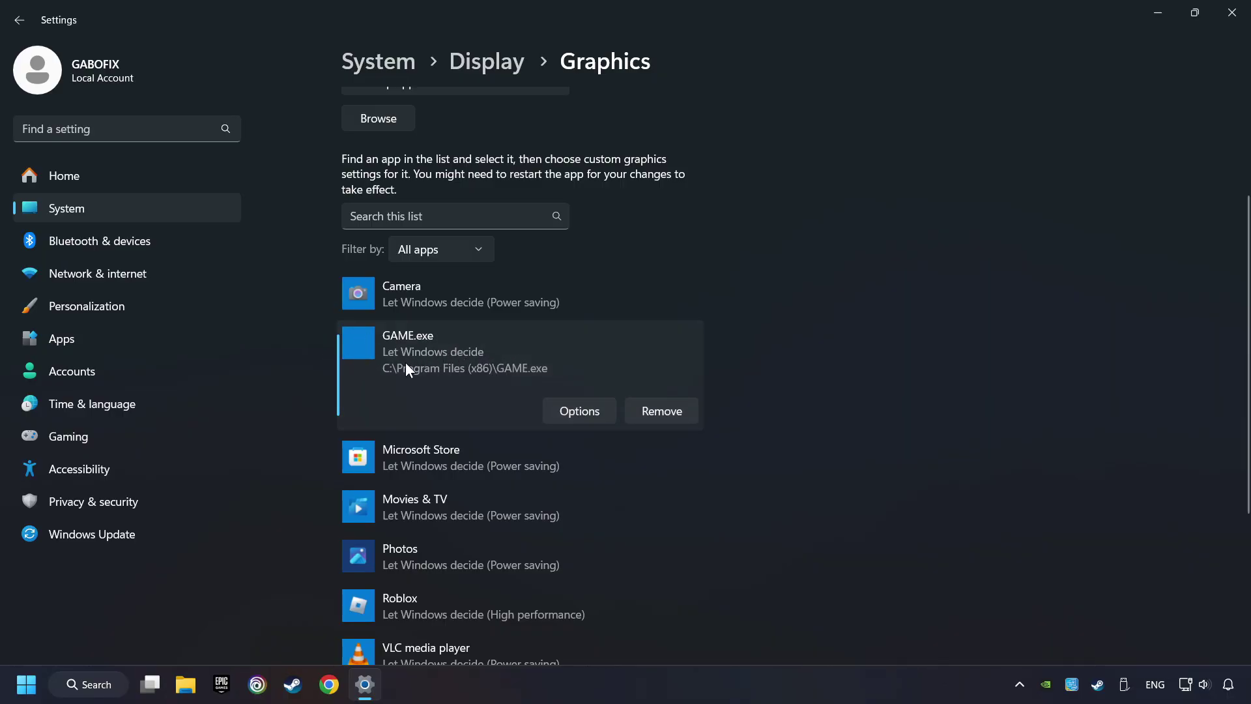
{"action": "left_click", "coordinate": [589, 411]}
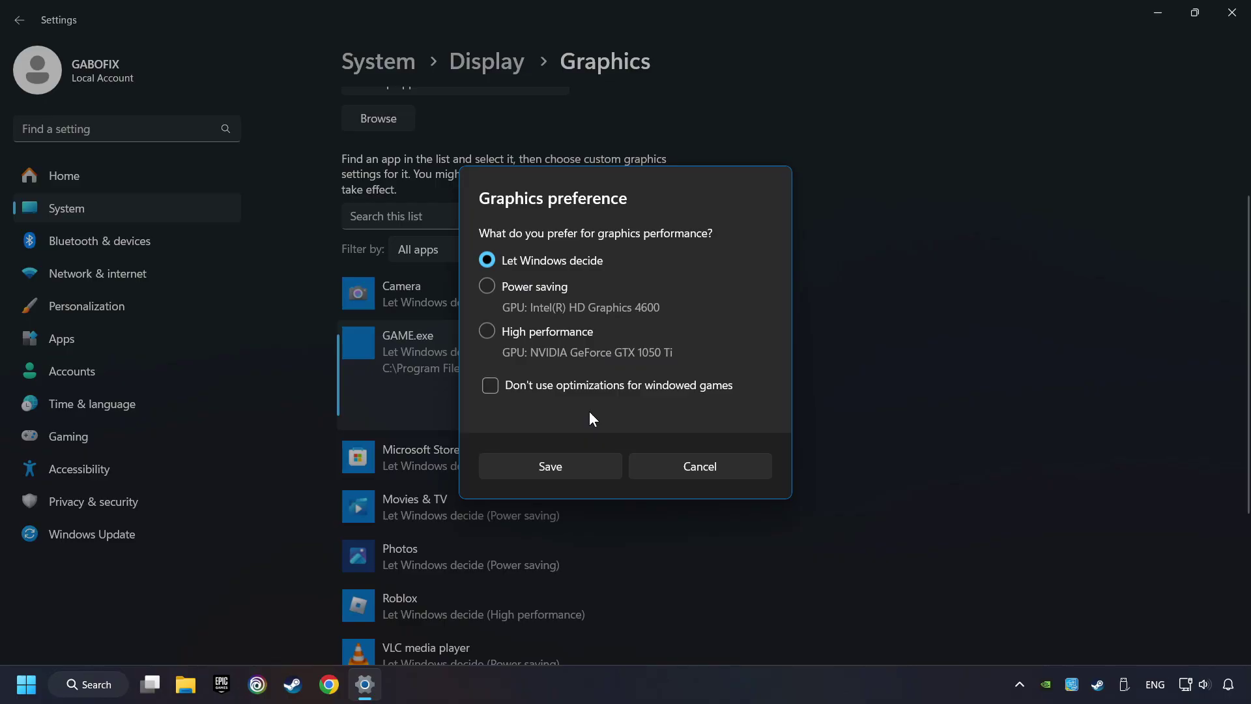
{"action": "left_click", "coordinate": [487, 332]}
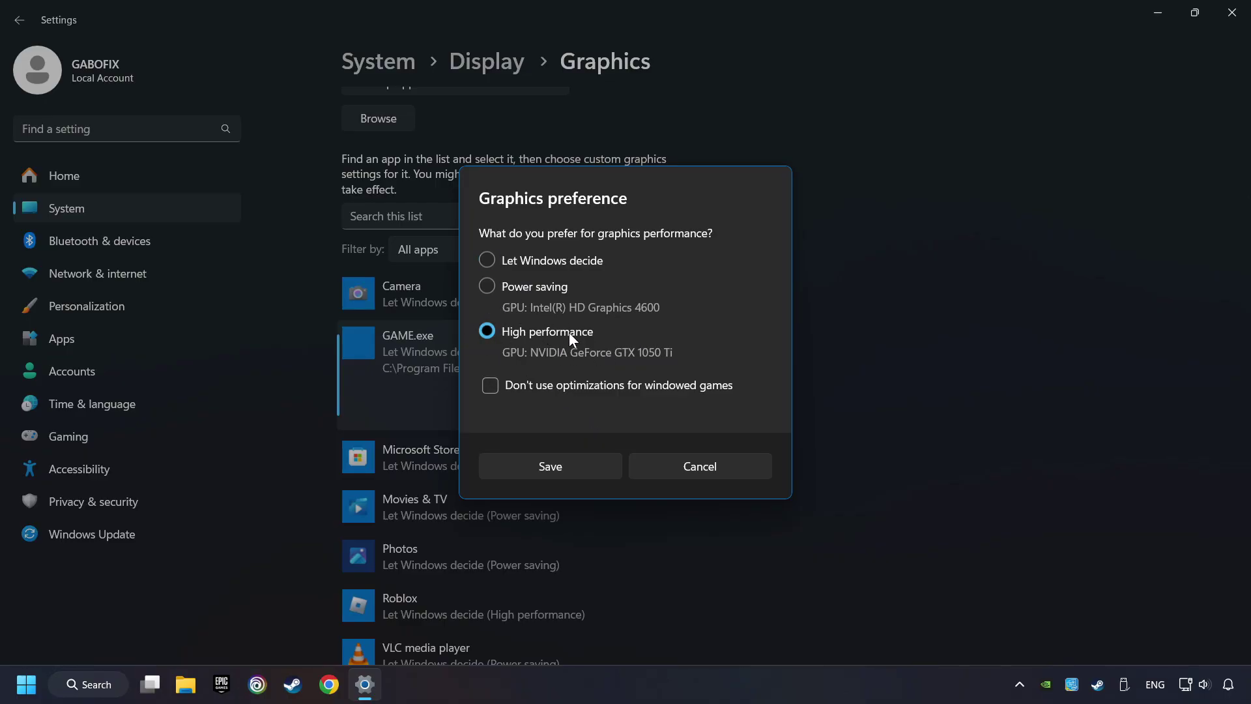
{"action": "left_click", "coordinate": [570, 464]}
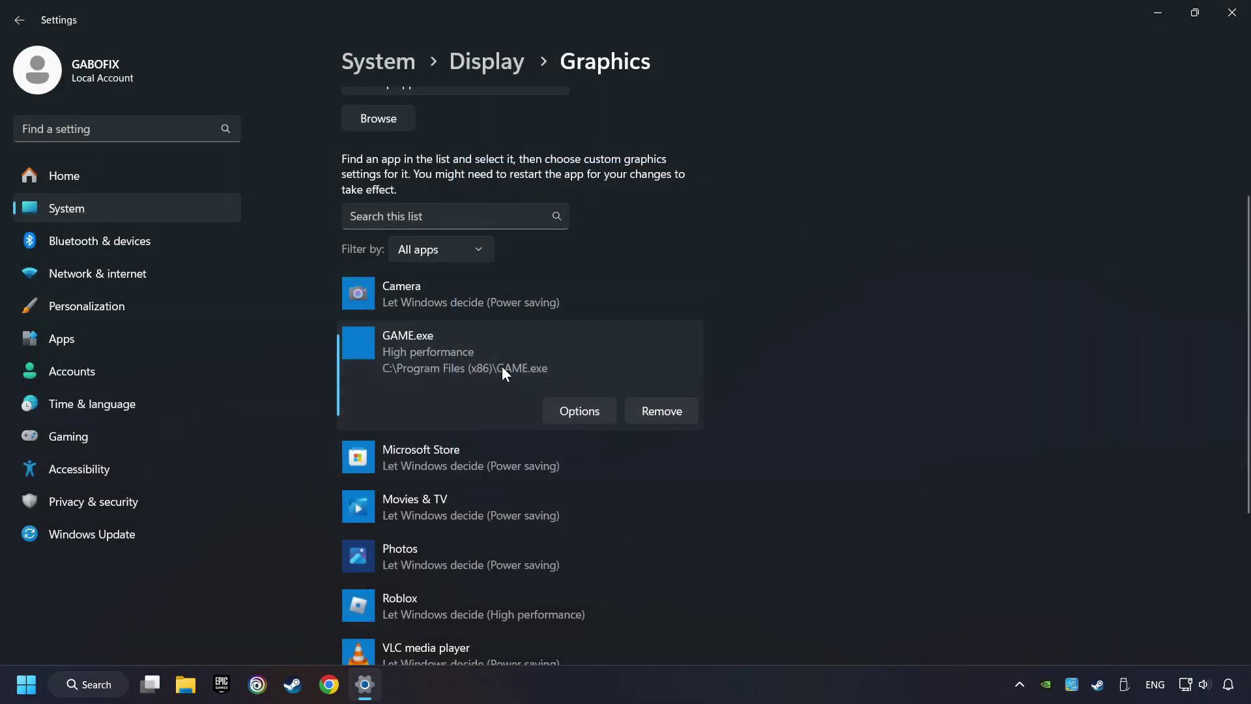
{"action": "left_click", "coordinate": [1238, 16]}
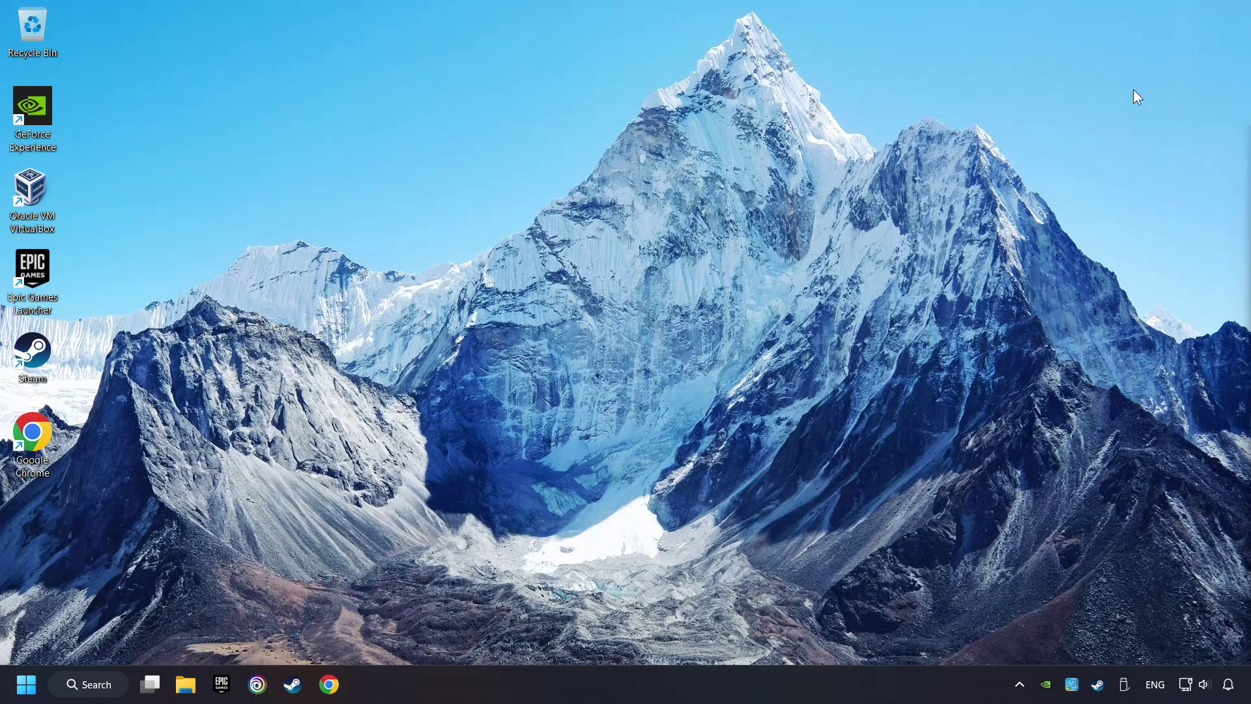
Verify integrity of GAME's files in Steam and browse to its install folder.
{"action": "left_click", "coordinate": [292, 684]}
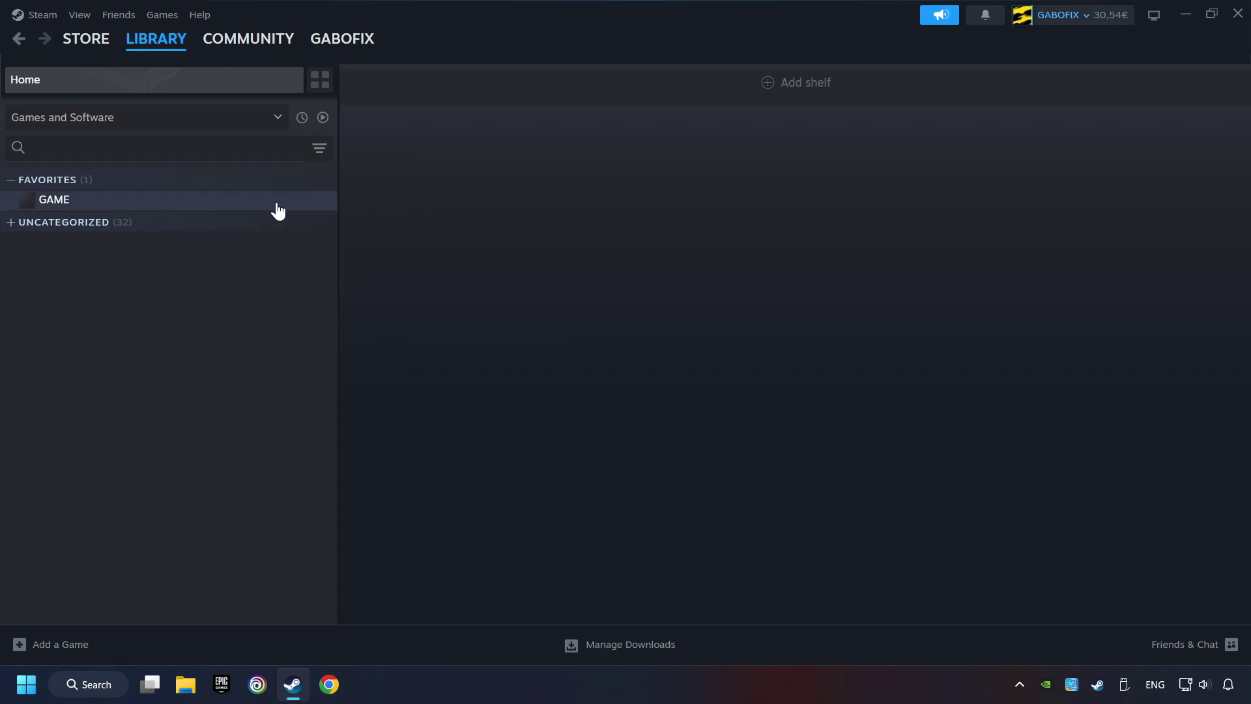
{"action": "right_click", "coordinate": [276, 204]}
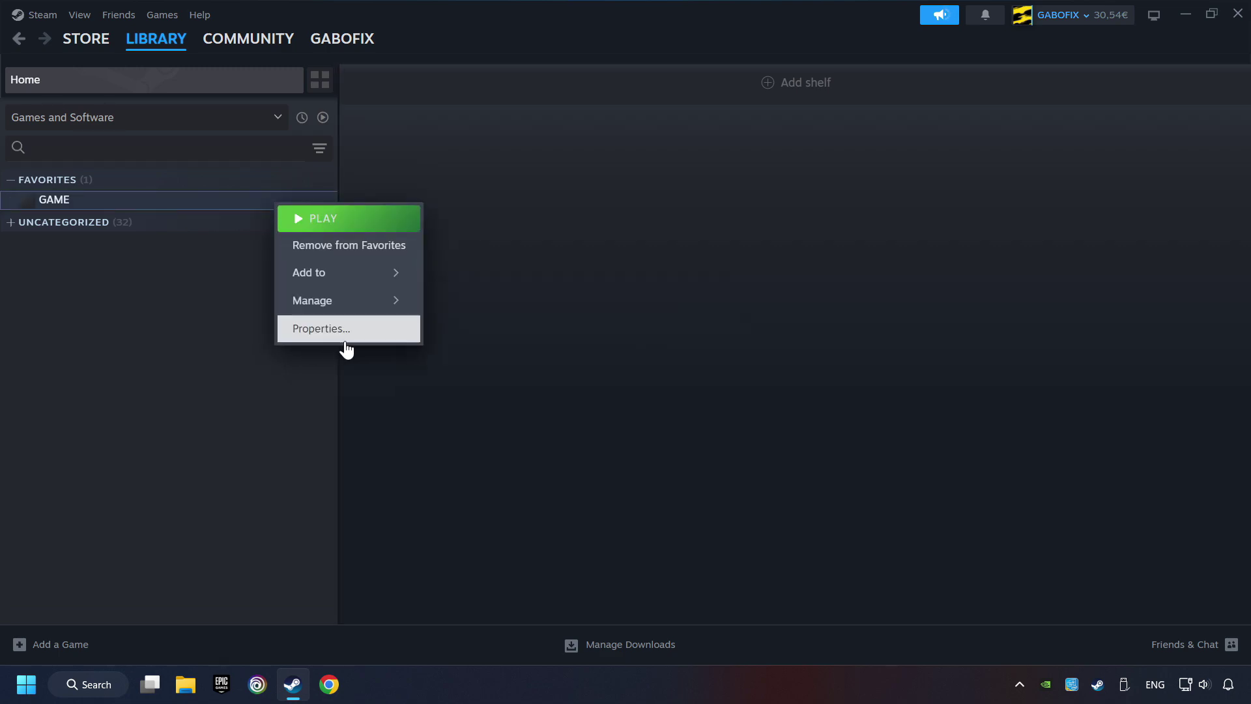
{"action": "left_click", "coordinate": [385, 332]}
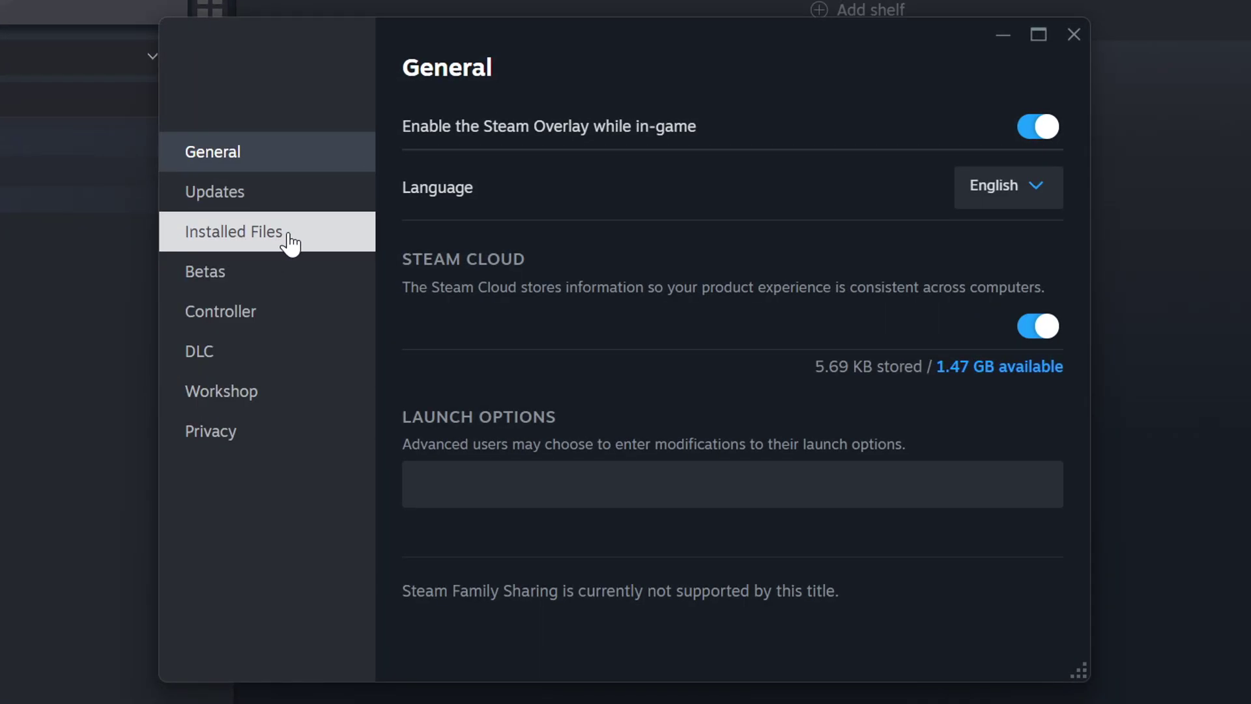
{"action": "left_click", "coordinate": [289, 244]}
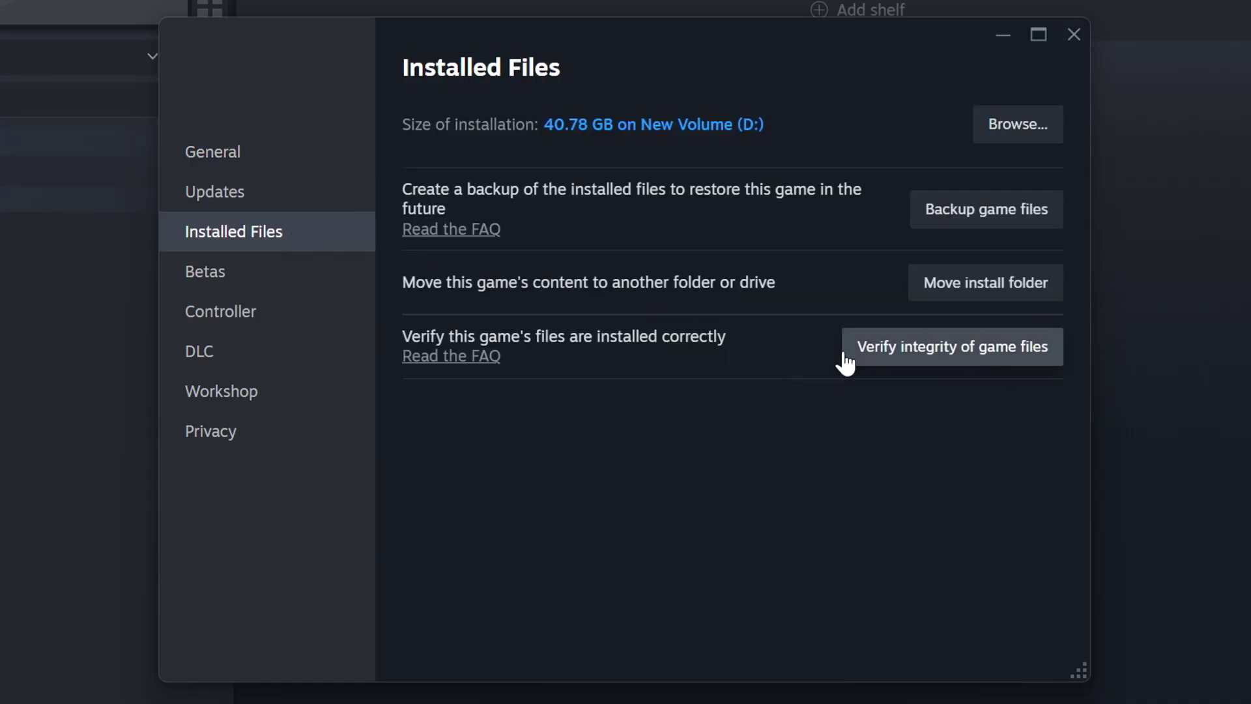
{"action": "left_click", "coordinate": [968, 358]}
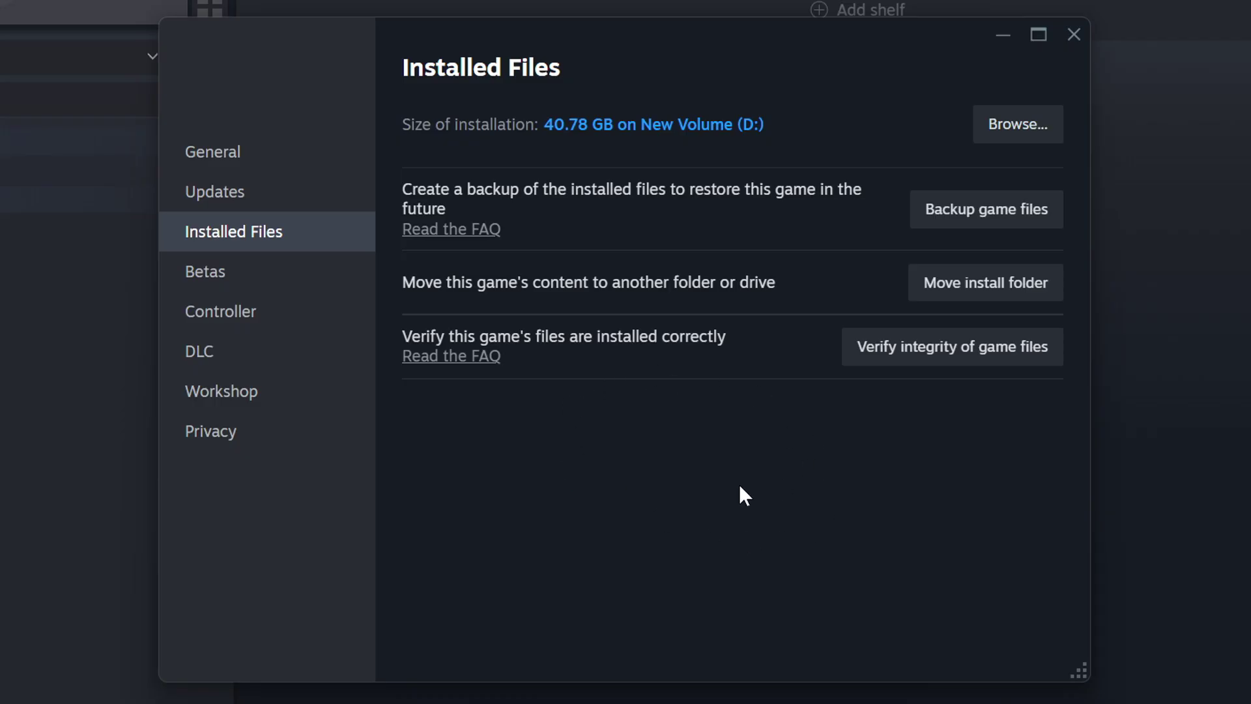
{"action": "left_click", "coordinate": [1029, 132]}
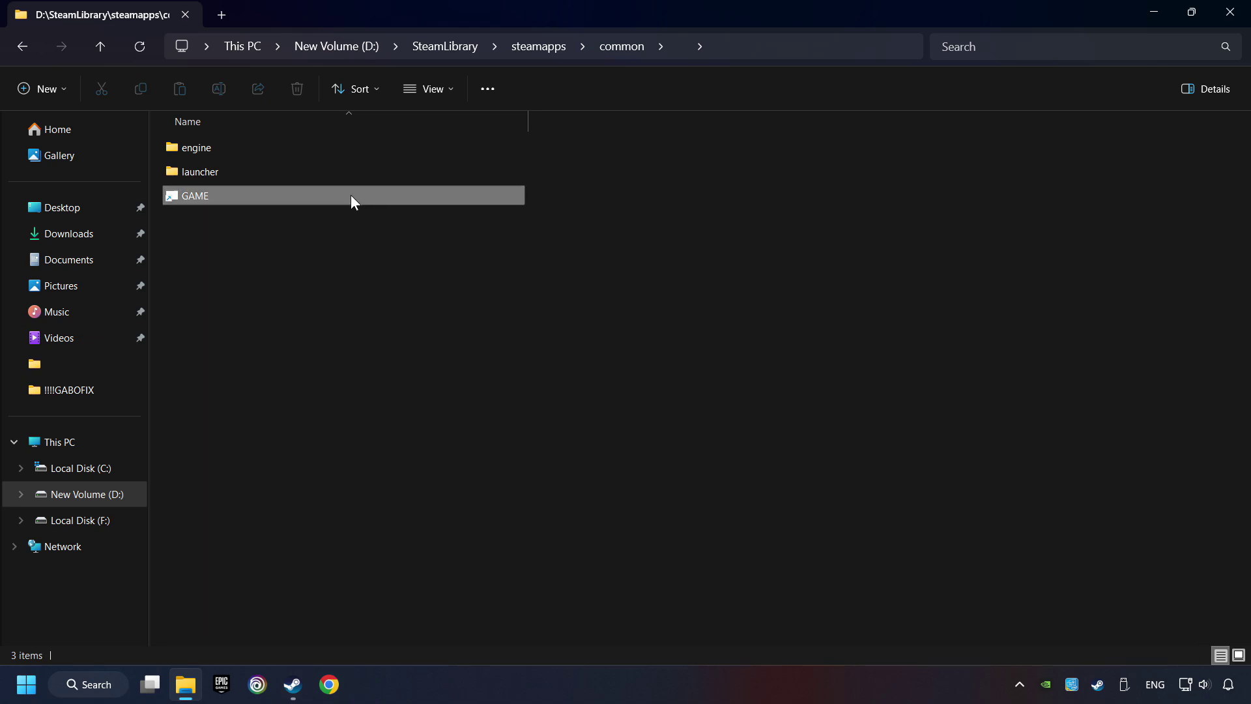
Set the GAME shortcut to Windows 8 compatibility, no fullscreen optimizations, and run as administrator.
{"action": "right_click", "coordinate": [397, 195]}
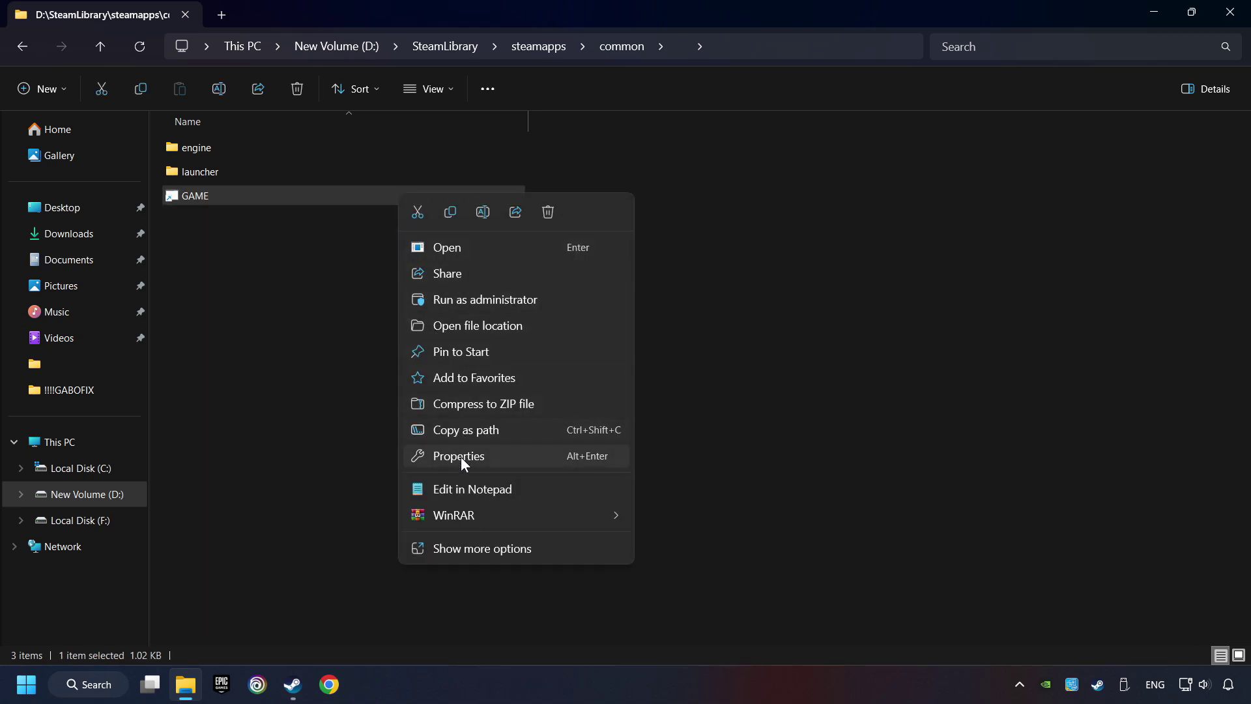
{"action": "left_click", "coordinate": [421, 456]}
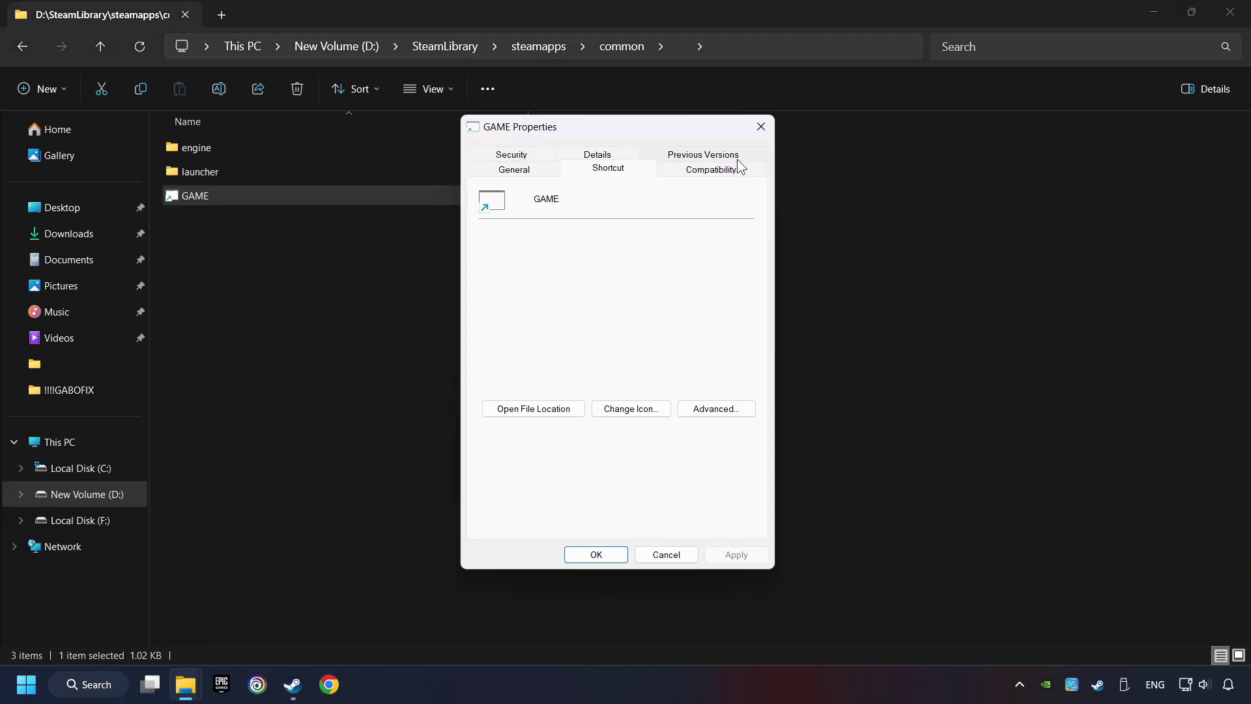
{"action": "left_click", "coordinate": [739, 170]}
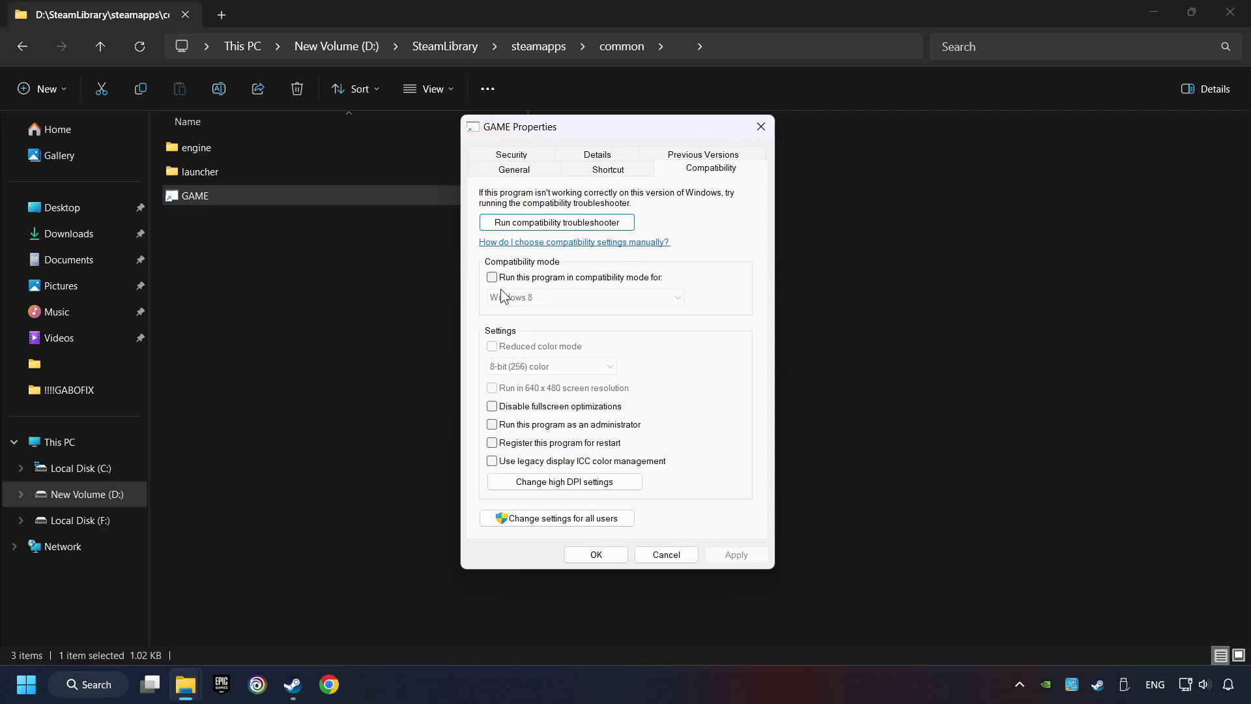
{"action": "left_click", "coordinate": [591, 279]}
{"action": "left_click", "coordinate": [591, 295]}
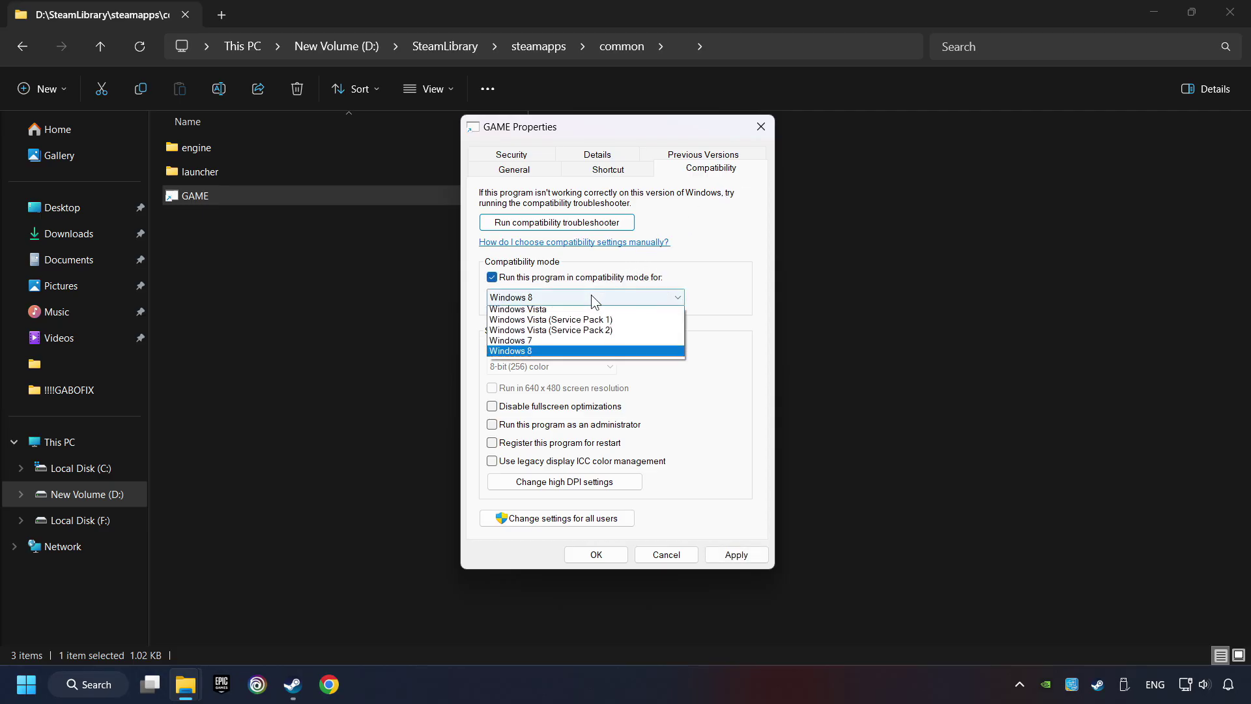
{"action": "left_click", "coordinate": [553, 353]}
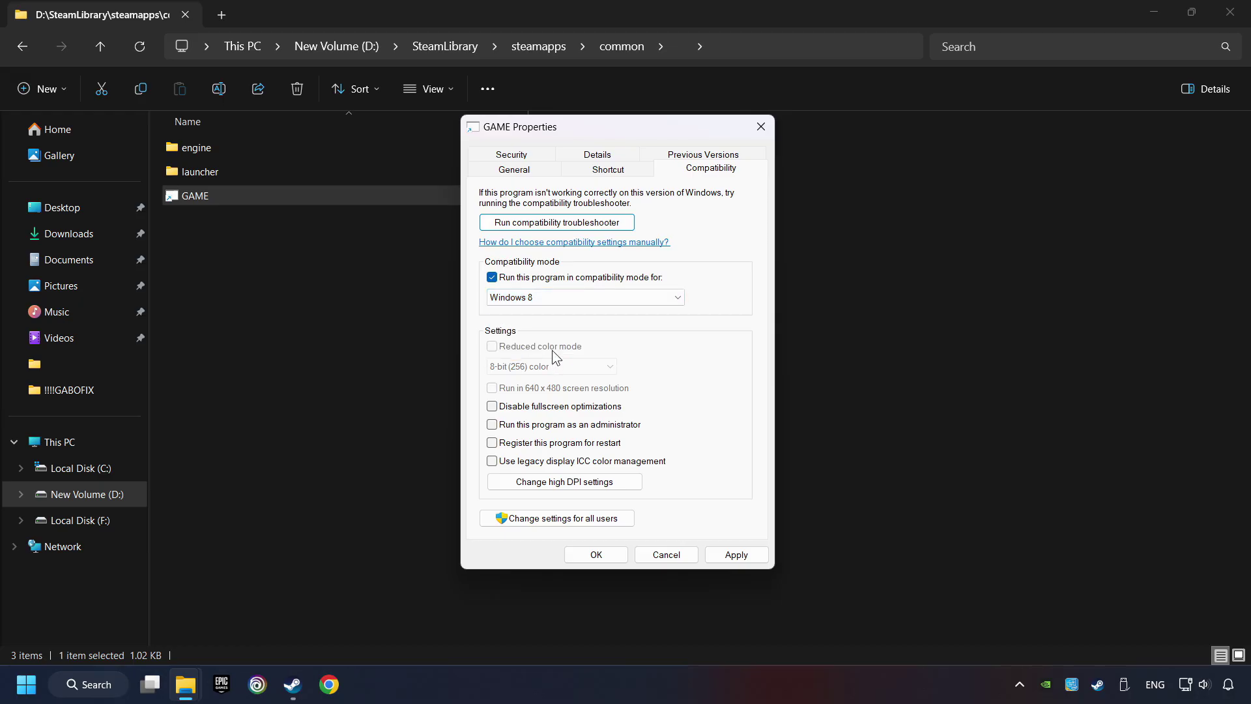
{"action": "left_click", "coordinate": [492, 406]}
{"action": "left_click", "coordinate": [493, 425]}
{"action": "left_click", "coordinate": [740, 559]}
{"action": "left_click", "coordinate": [596, 554]}
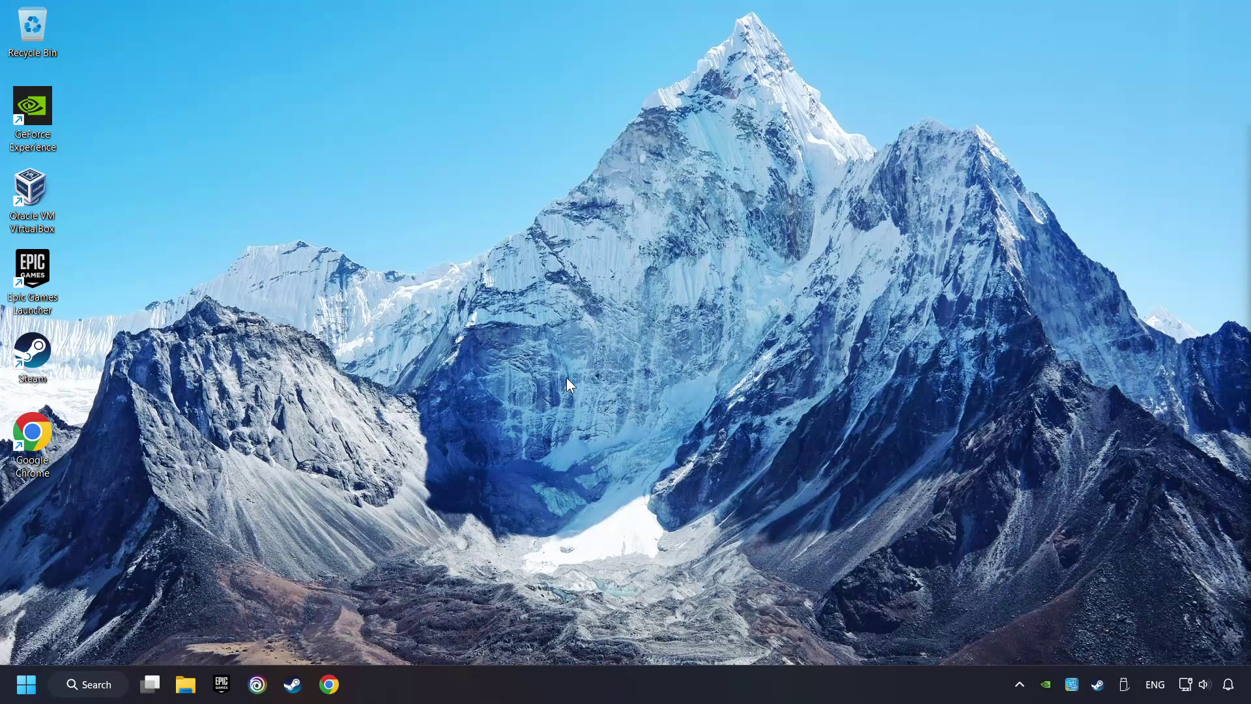
Open the pasted DirectX download page and Visual C++ Redistributable page in two Chrome tabs.
{"action": "left_click", "coordinate": [329, 684]}
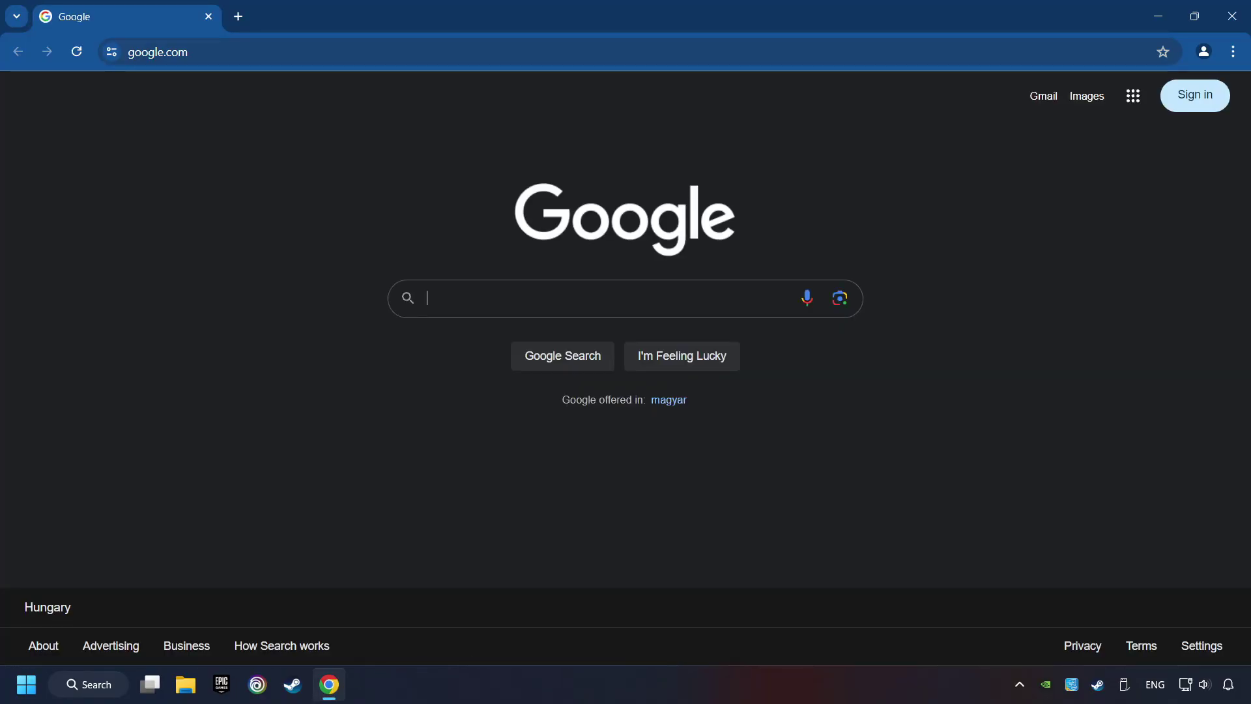
{"action": "left_click", "coordinate": [240, 49]}
{"action": "type", "text": "https://www.microsoft.com/en-US/download/details.aspx?id=35"}
{"action": "key", "text": "Return"}
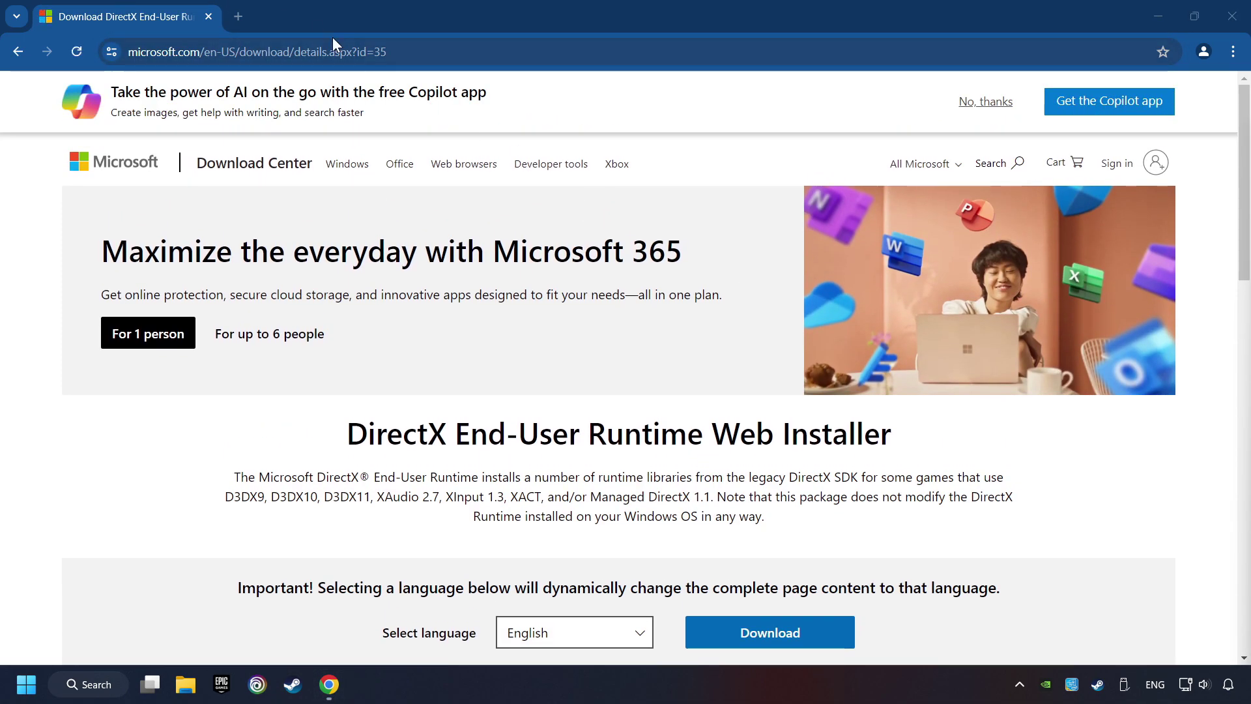
{"action": "left_click", "coordinate": [229, 10]}
{"action": "type", "text": "https://learn.microsoft.com/en-us/cpp/windows/latest-supported-vc-redist?view=msvc-160"}
{"action": "key", "text": "Return"}
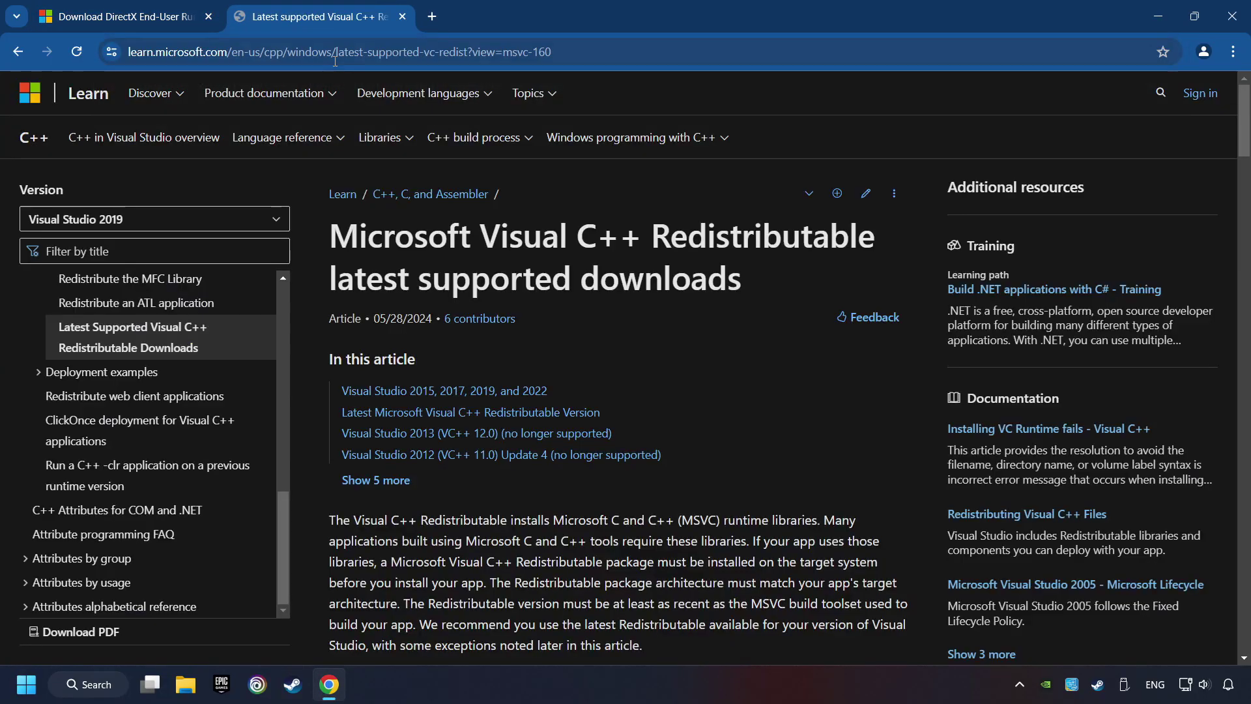
Download dxwebsetup.exe, the DirectX End-User Runtime Web Installer, from the DirectX tab.
{"action": "left_click", "coordinate": [154, 15]}
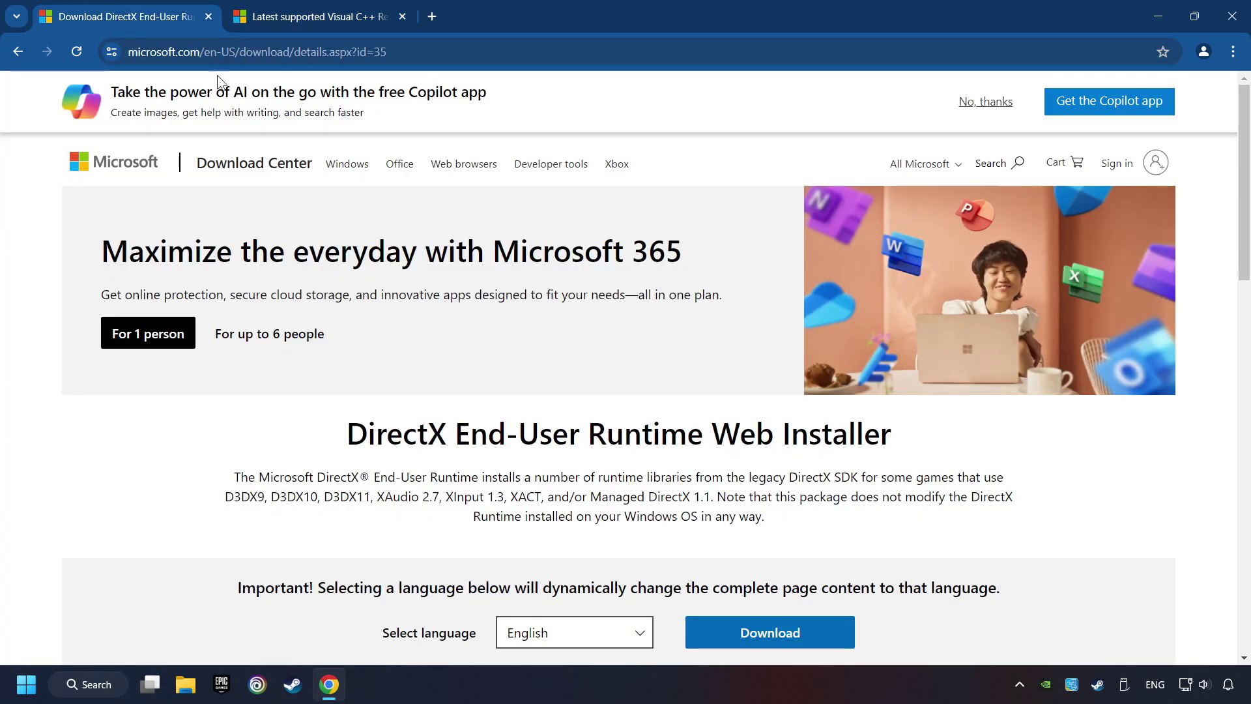
{"action": "scroll", "coordinate": [334, 297], "scroll_direction": "down", "scroll_amount": 1}
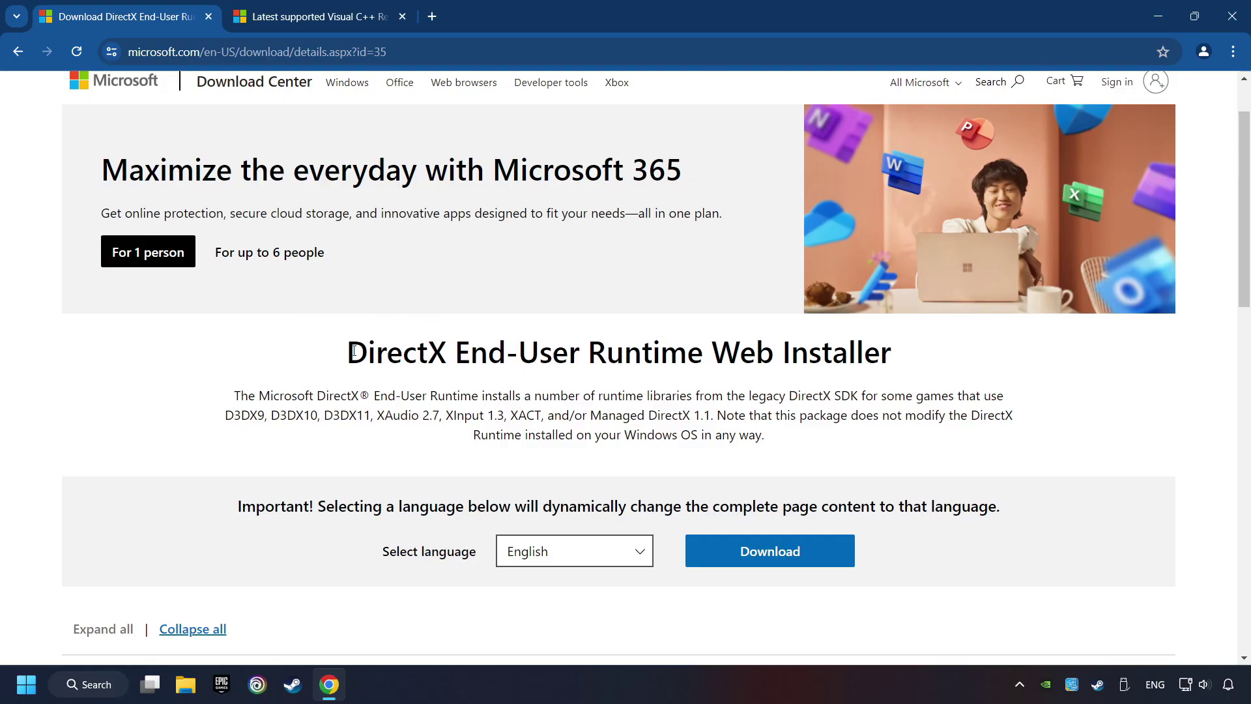
{"action": "scroll", "coordinate": [352, 352], "scroll_direction": "down", "scroll_amount": 1}
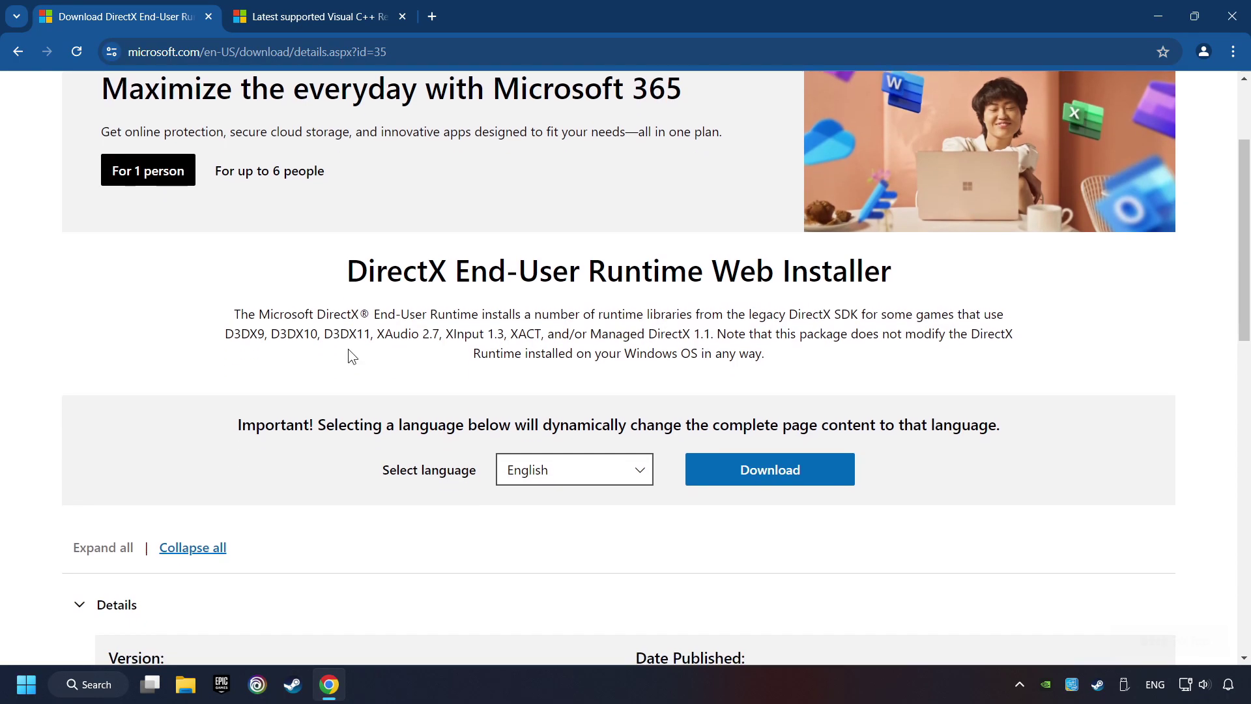
{"action": "left_click", "coordinate": [780, 478]}
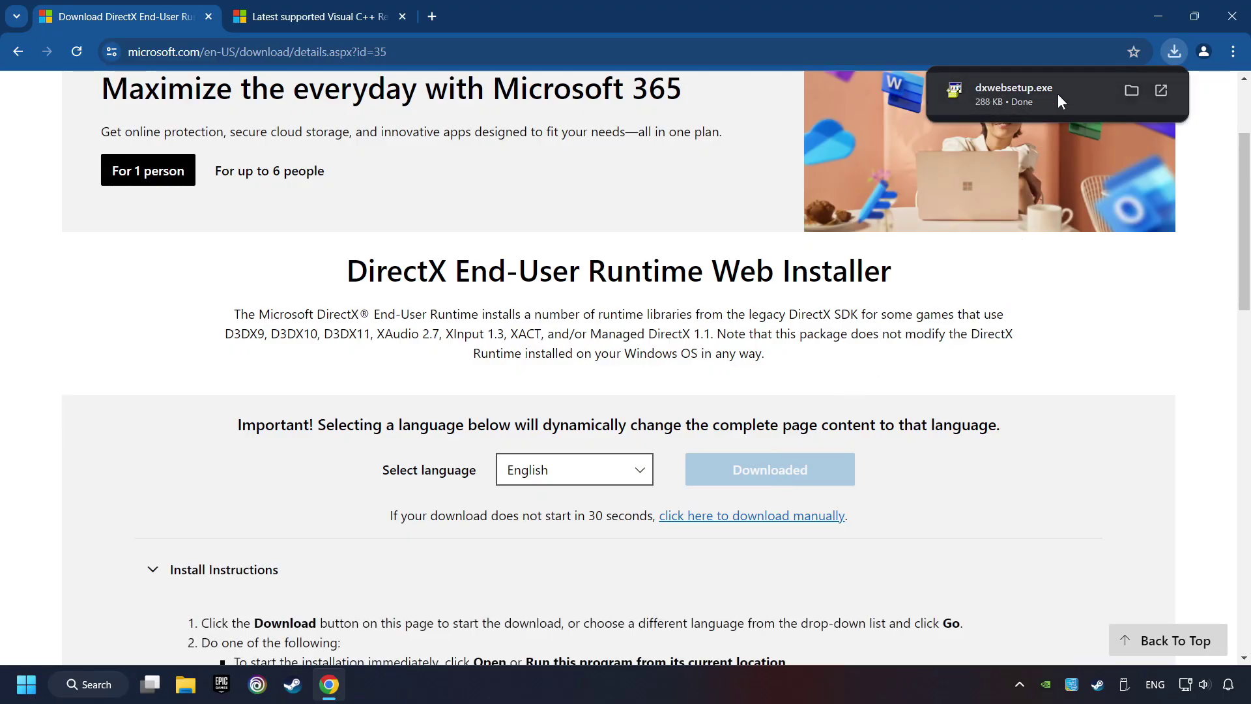
Run dxwebsetup.exe, accepting the licence and skipping the Bing Bar, through to Finish.
{"action": "left_click", "coordinate": [1025, 99]}
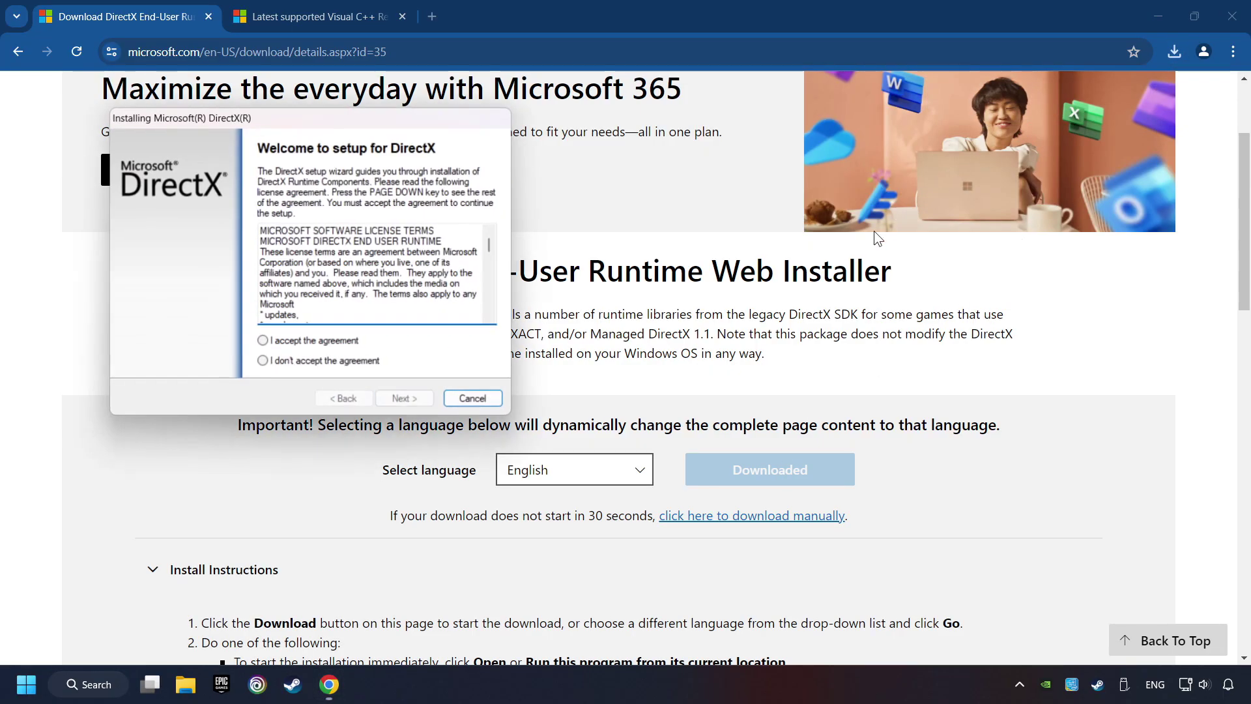
{"action": "left_click_drag", "start_coordinate": [414, 120], "coordinate": [723, 210]}
{"action": "mouse_move", "coordinate": [801, 335]}
{"action": "left_mouse_down"}
{"action": "mouse_move", "coordinate": [791, 426]}
{"action": "mouse_move", "coordinate": [801, 322]}
{"action": "left_mouse_up"}
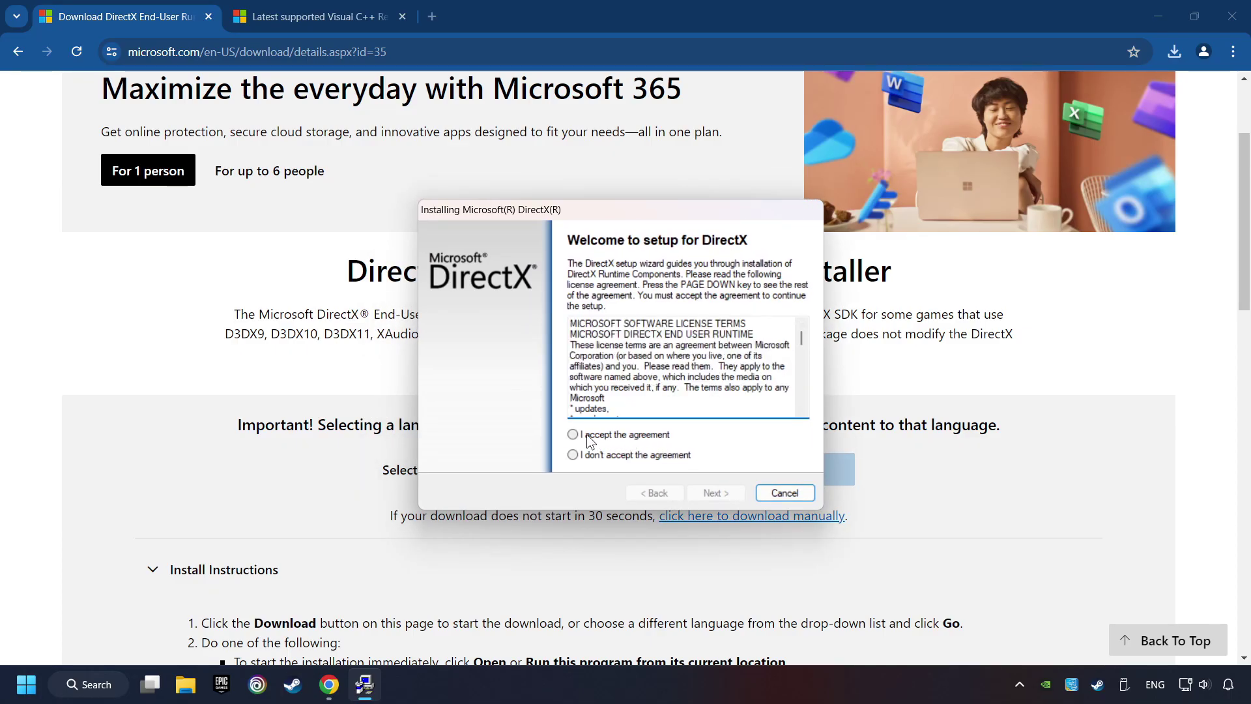
{"action": "left_click", "coordinate": [647, 436]}
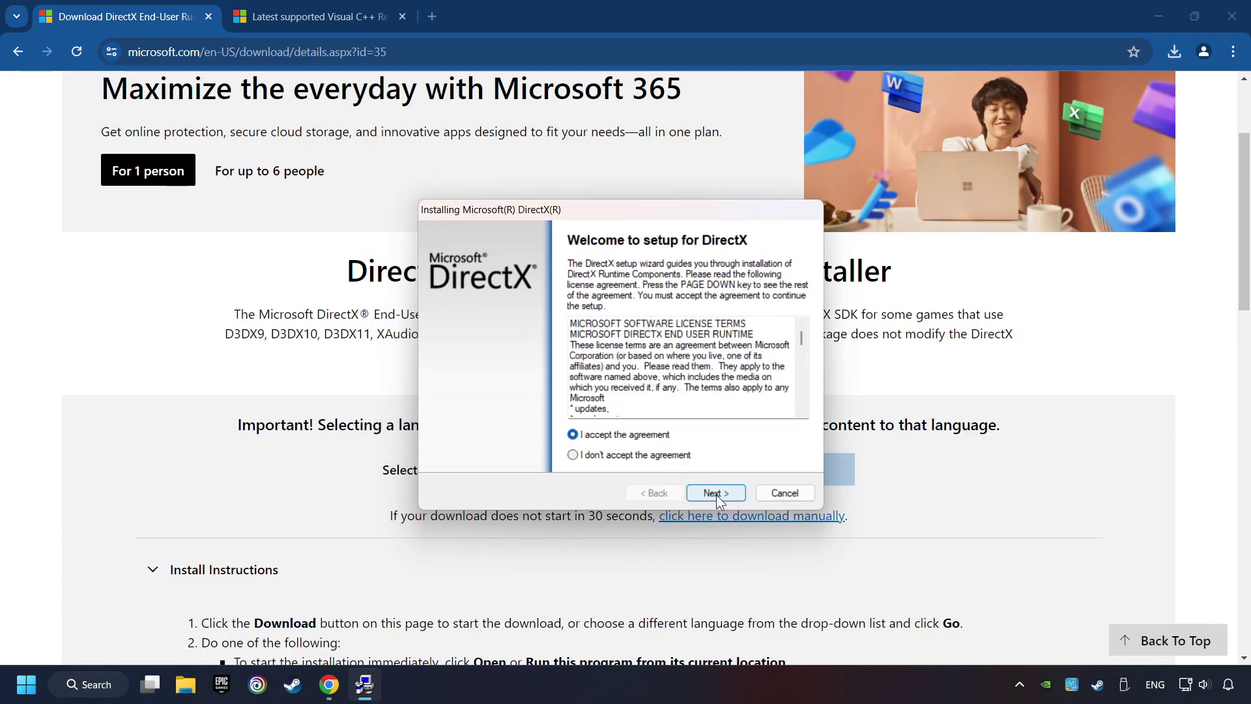
{"action": "left_click", "coordinate": [716, 494]}
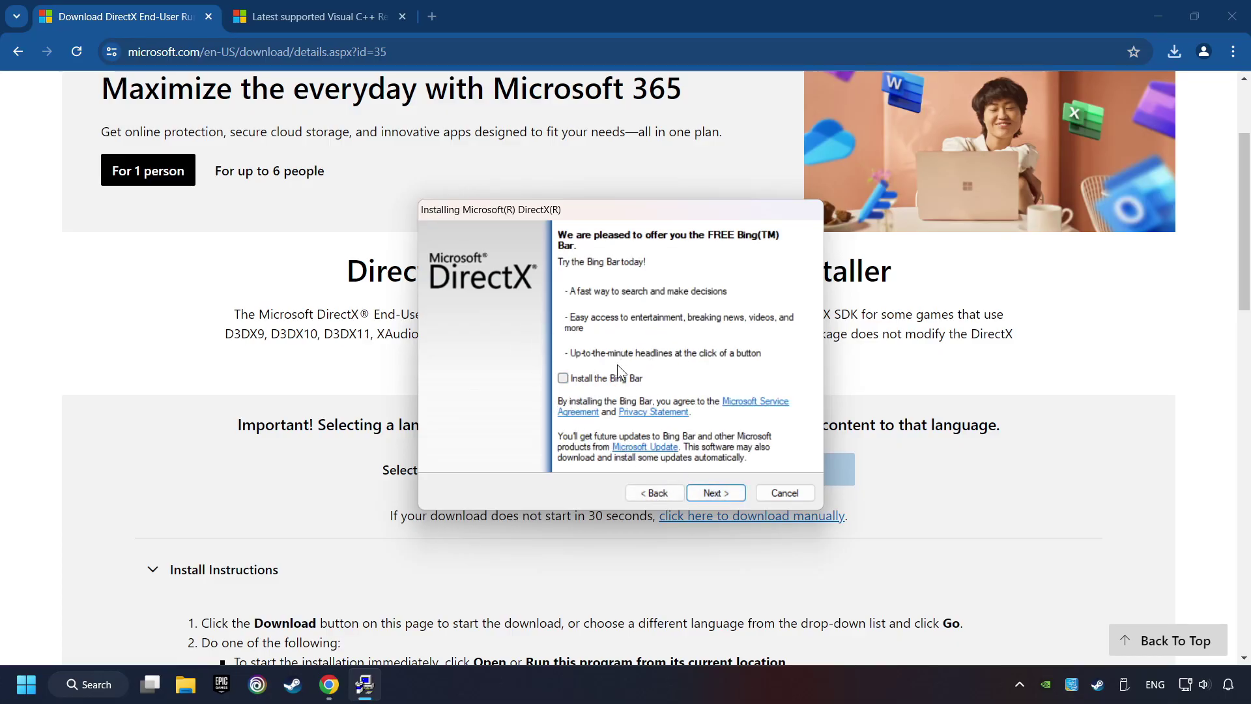
{"action": "left_click", "coordinate": [721, 494]}
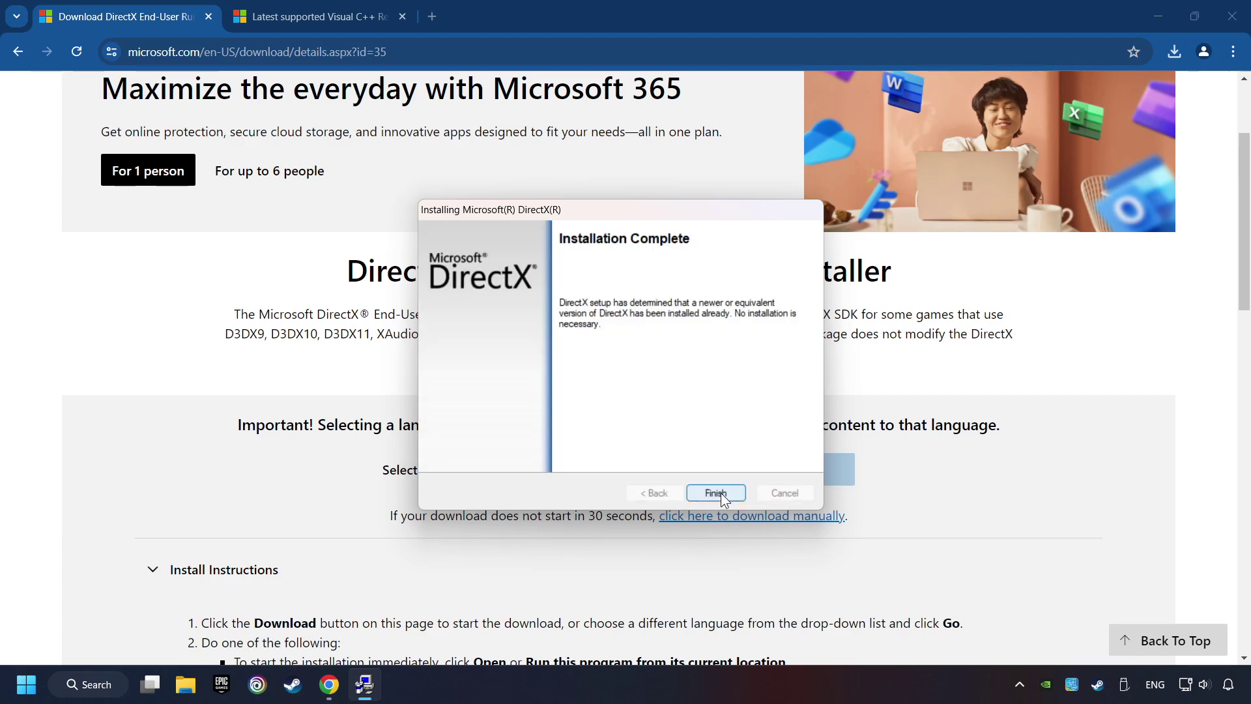
{"action": "left_click", "coordinate": [724, 492]}
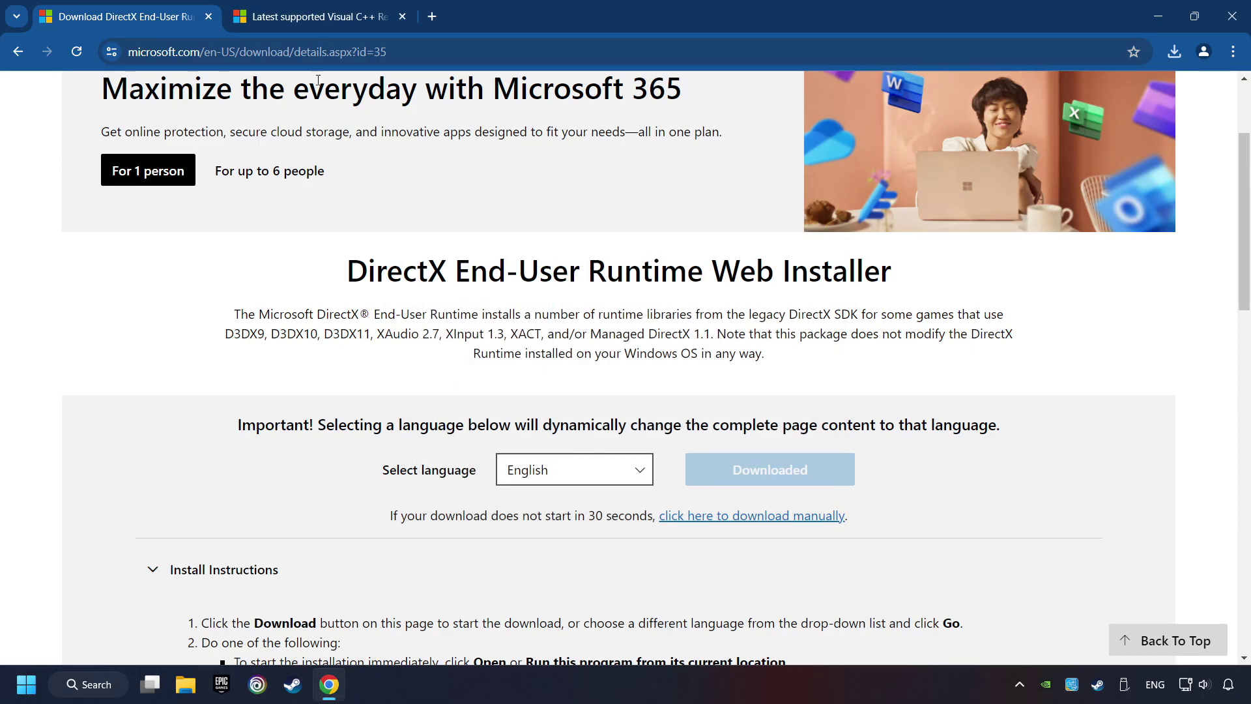
Download the Visual C++ Redistributable installers, including x64, from the download table.
{"action": "left_click", "coordinate": [261, 15]}
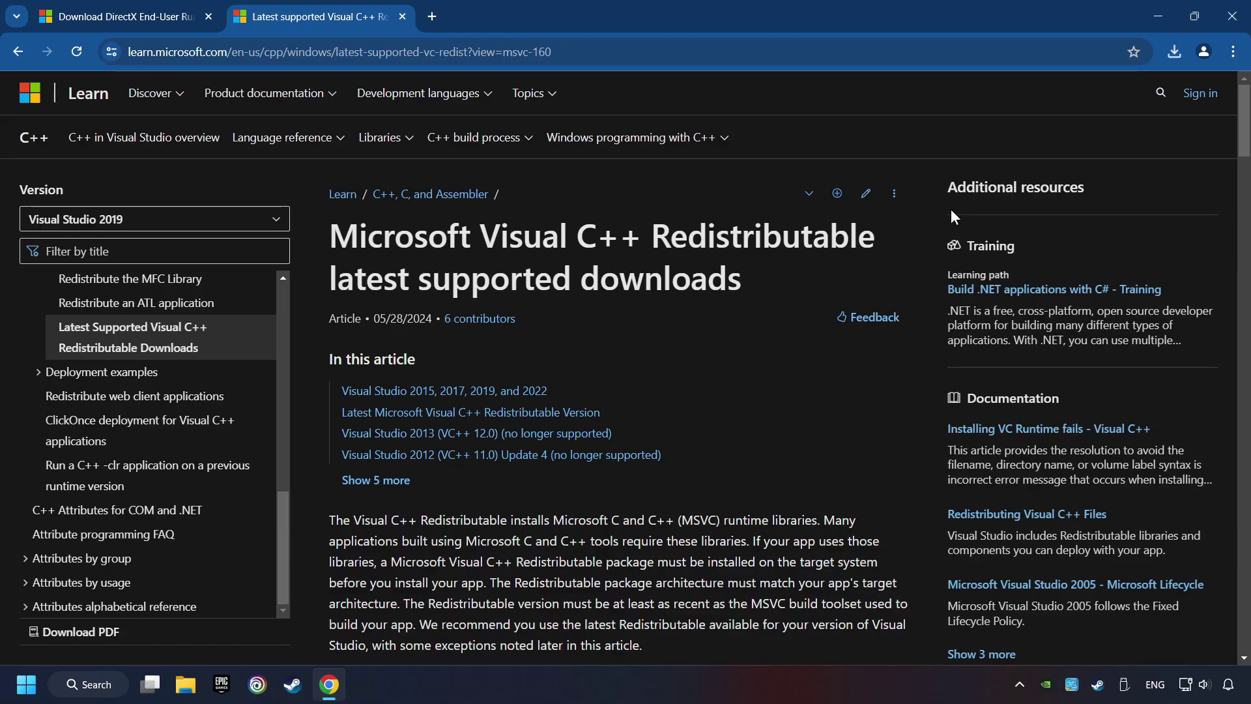
{"action": "scroll", "coordinate": [1222, 144], "scroll_direction": "down", "scroll_amount": 15}
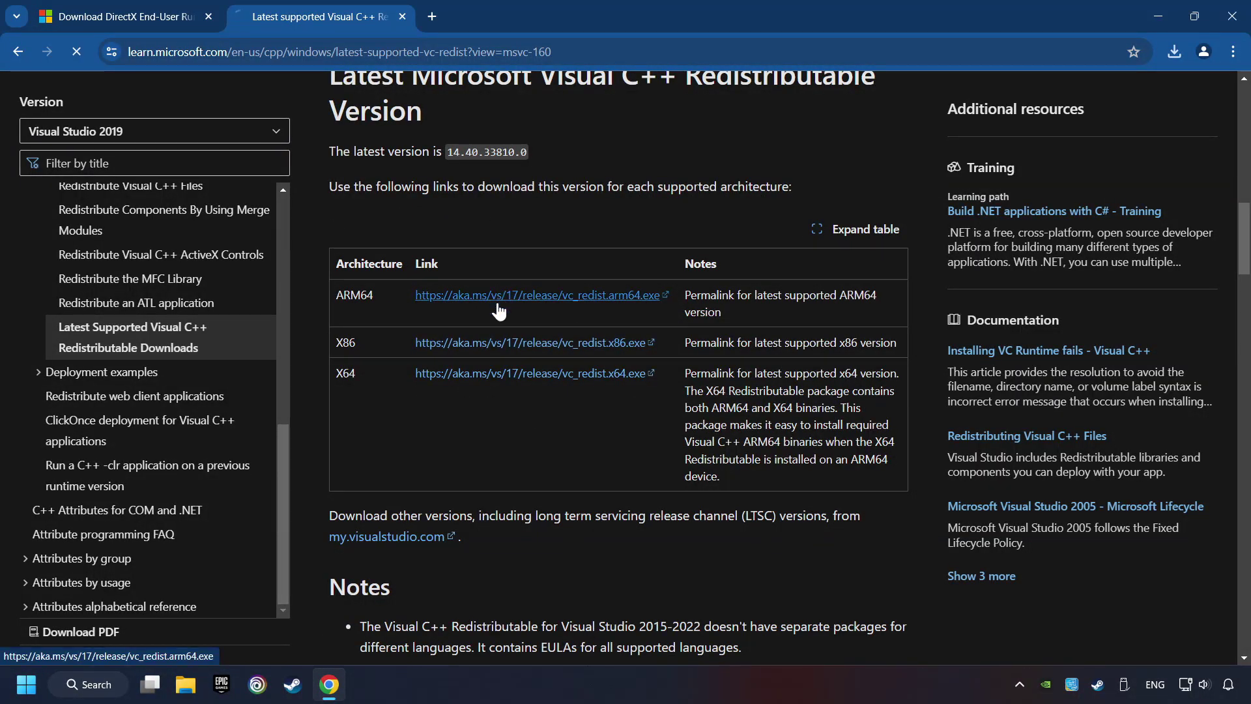
{"action": "left_click", "coordinate": [503, 346]}
{"action": "left_click", "coordinate": [506, 373]}
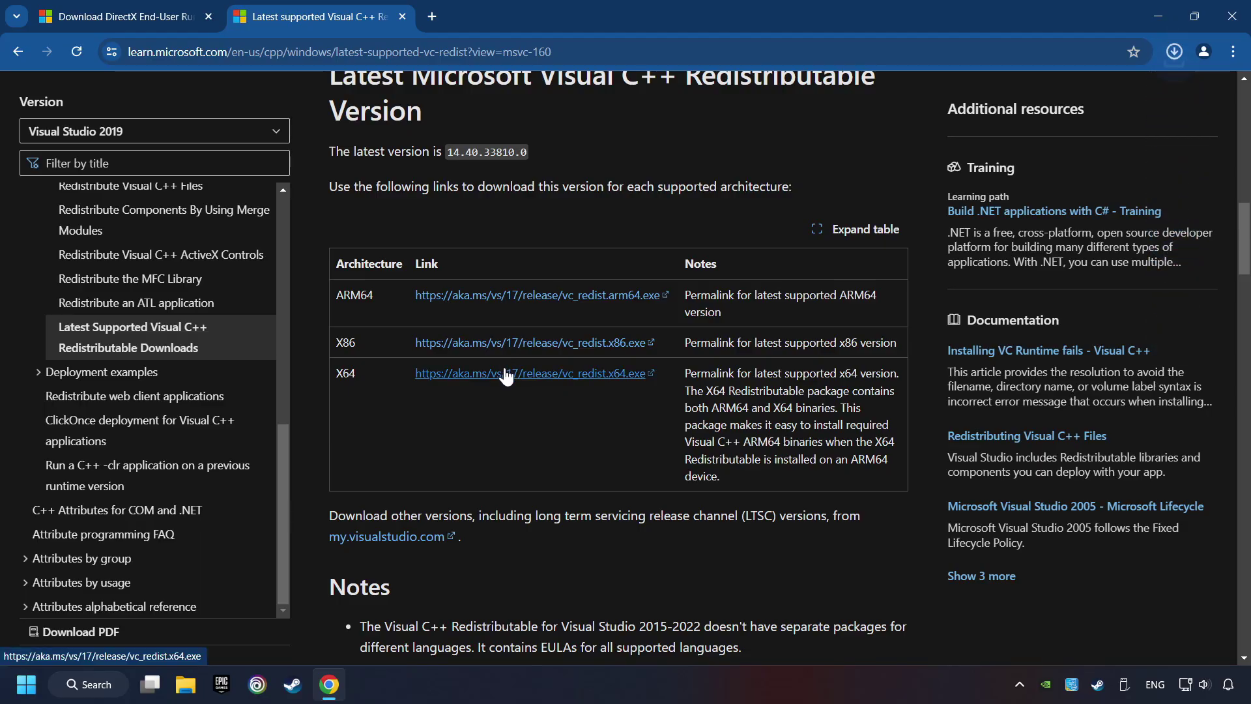
Launch the Arm64 Redistributable installer from recent downloads and agree to its licence terms.
{"action": "left_click", "coordinate": [1176, 59]}
{"action": "left_click", "coordinate": [1049, 203]}
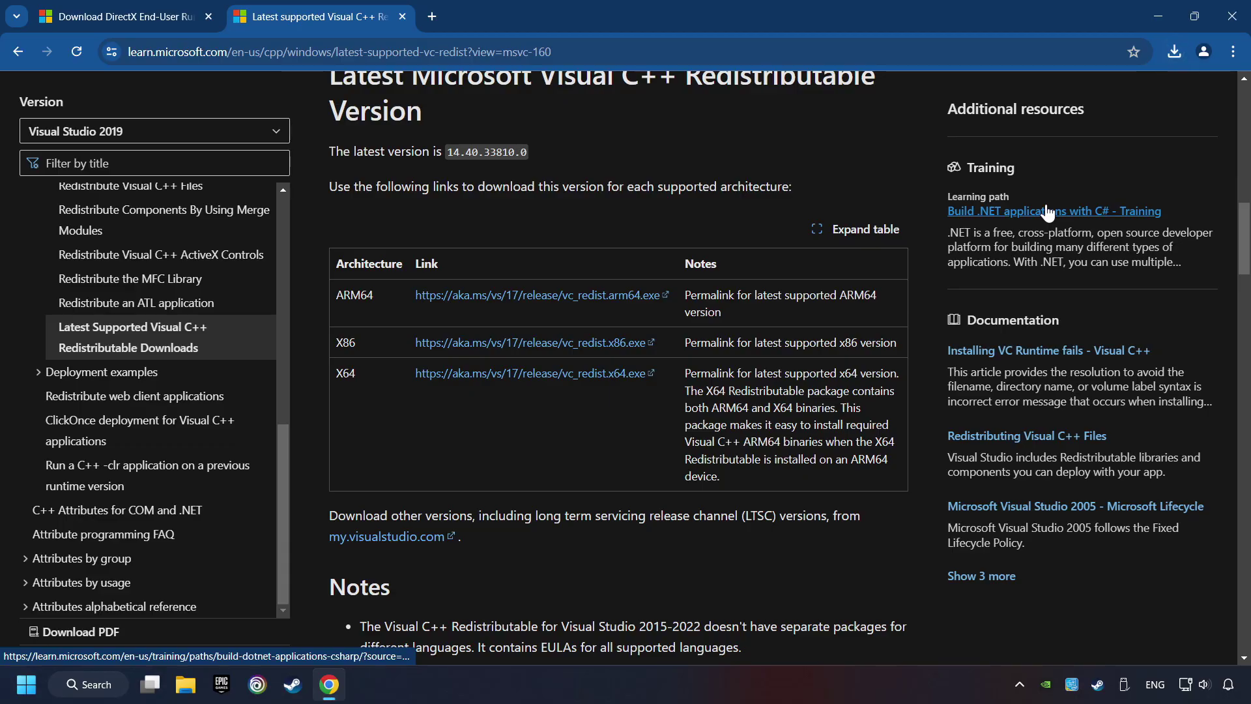
{"action": "scroll", "coordinate": [794, 343], "scroll_direction": "down", "scroll_amount": 5}
{"action": "scroll", "coordinate": [795, 342], "scroll_direction": "down", "scroll_amount": 10}
{"action": "left_click", "coordinate": [542, 408]}
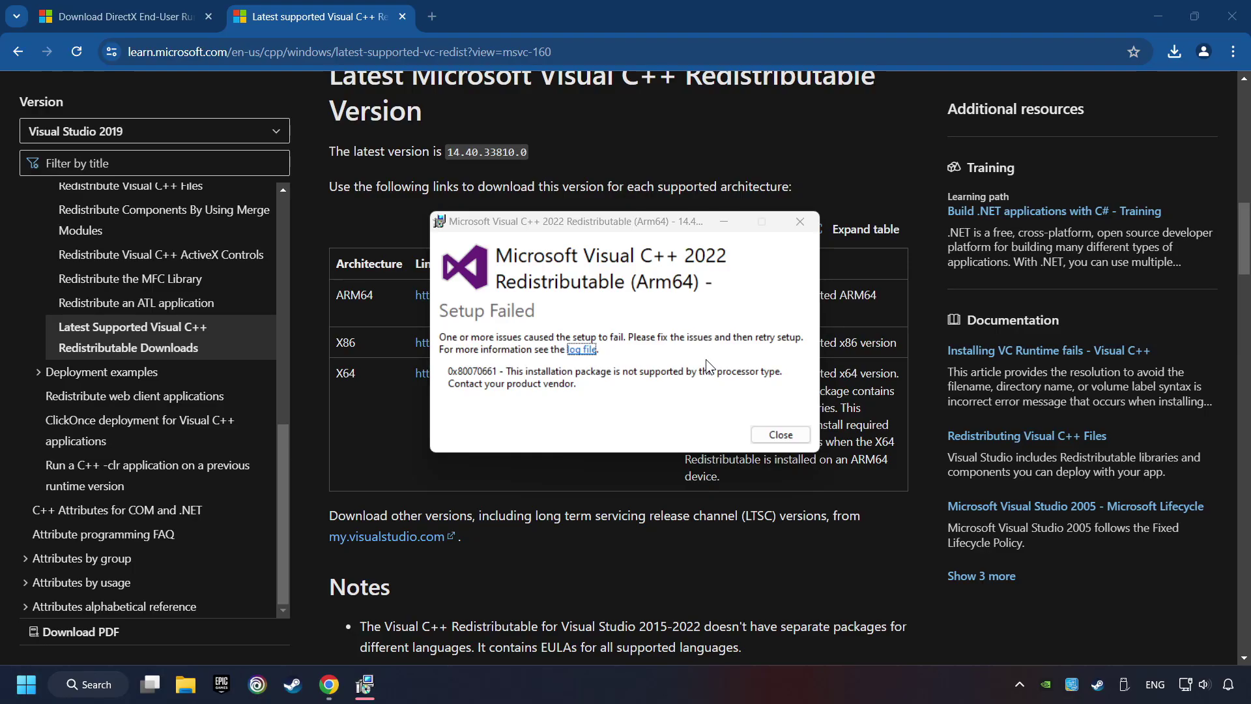
Dismiss the failed Arm64 setup and install the x86 Redistributable (VC_redist.x86.exe).
{"action": "left_click", "coordinate": [779, 433]}
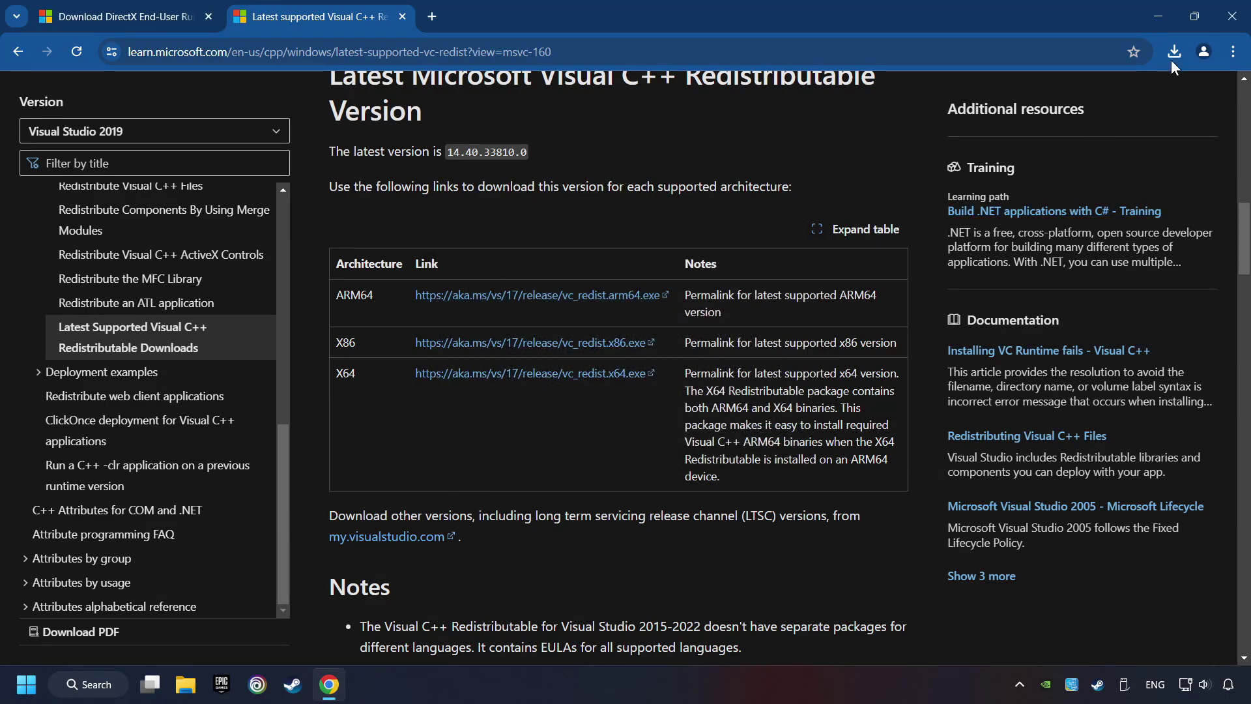
{"action": "left_click", "coordinate": [1174, 52]}
{"action": "left_click", "coordinate": [1045, 161]}
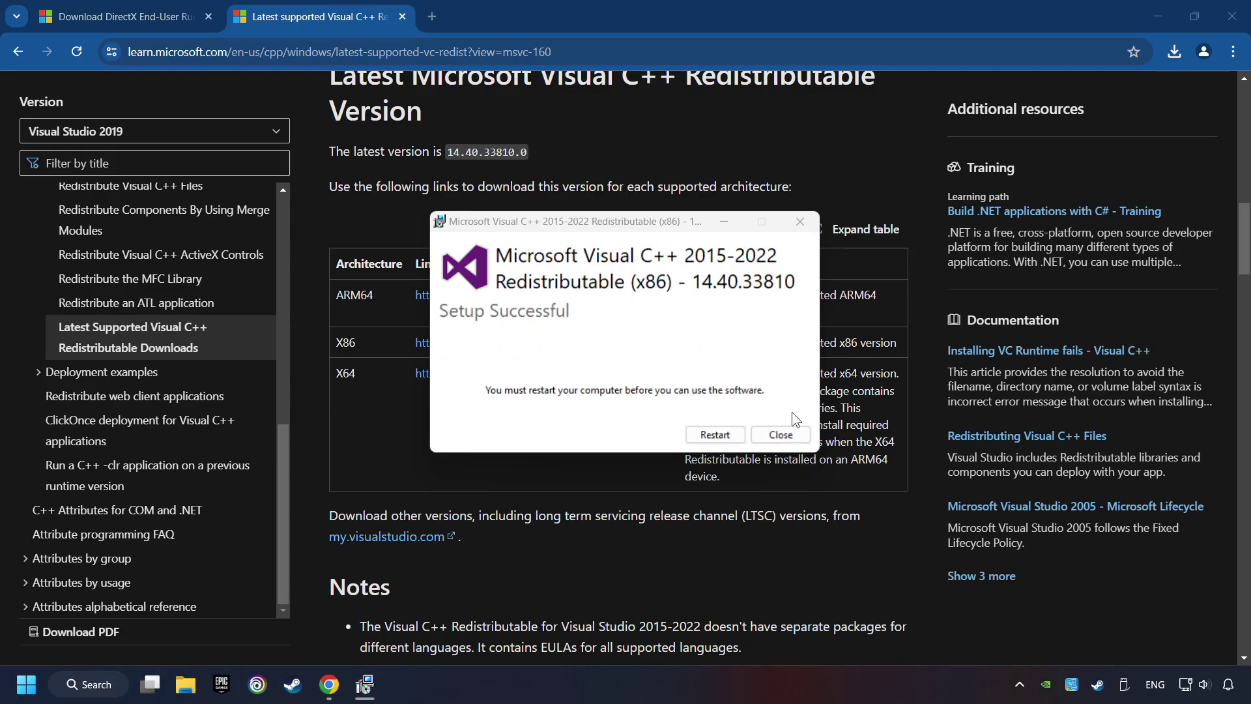
Close the finished x86 setup and install the x64 Redistributable 14.40.33810.
{"action": "left_click", "coordinate": [781, 435]}
{"action": "left_click", "coordinate": [1173, 51]}
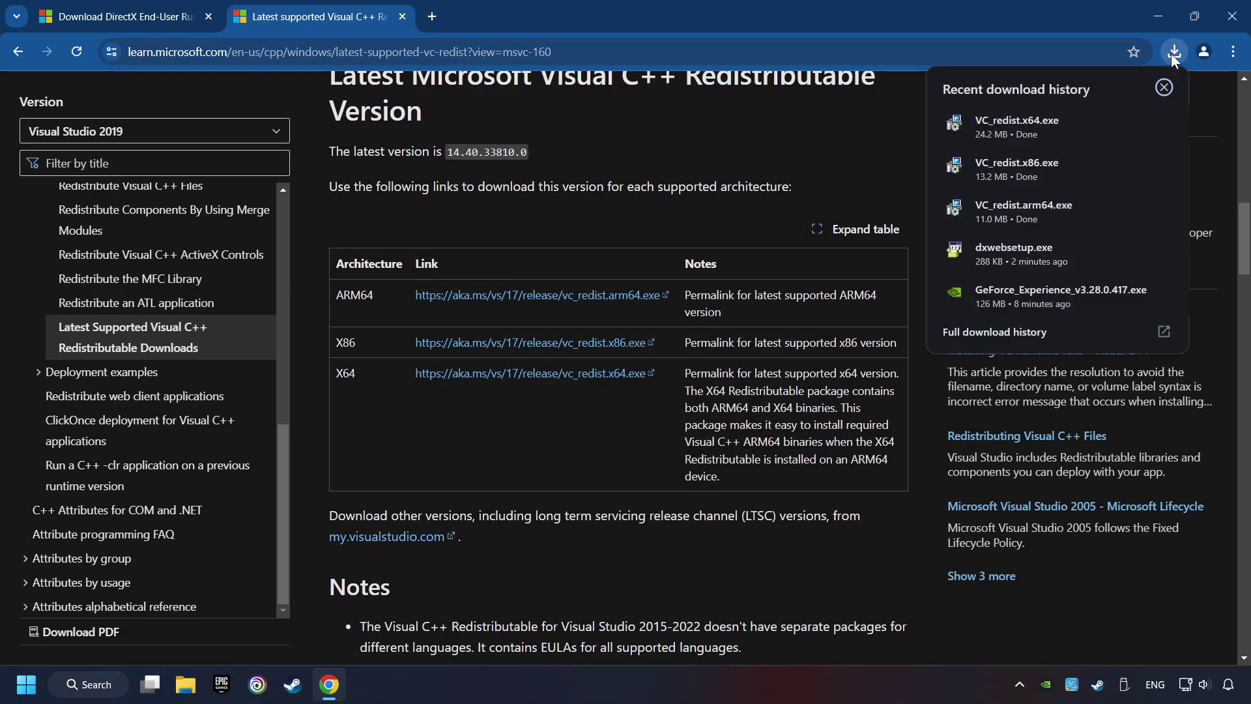
{"action": "left_click", "coordinate": [1068, 119]}
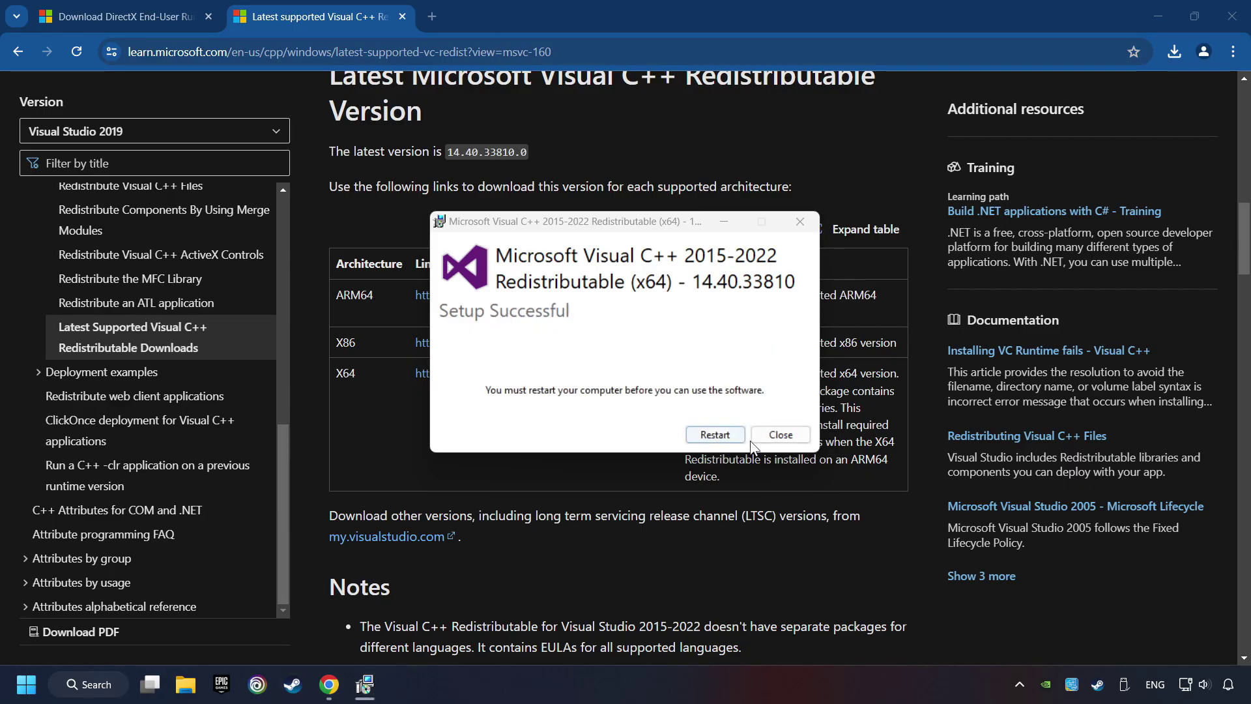
Search 'updates', run Check for updates to confirm the PC is up to date, then close Settings.
{"action": "left_click", "coordinate": [714, 435]}
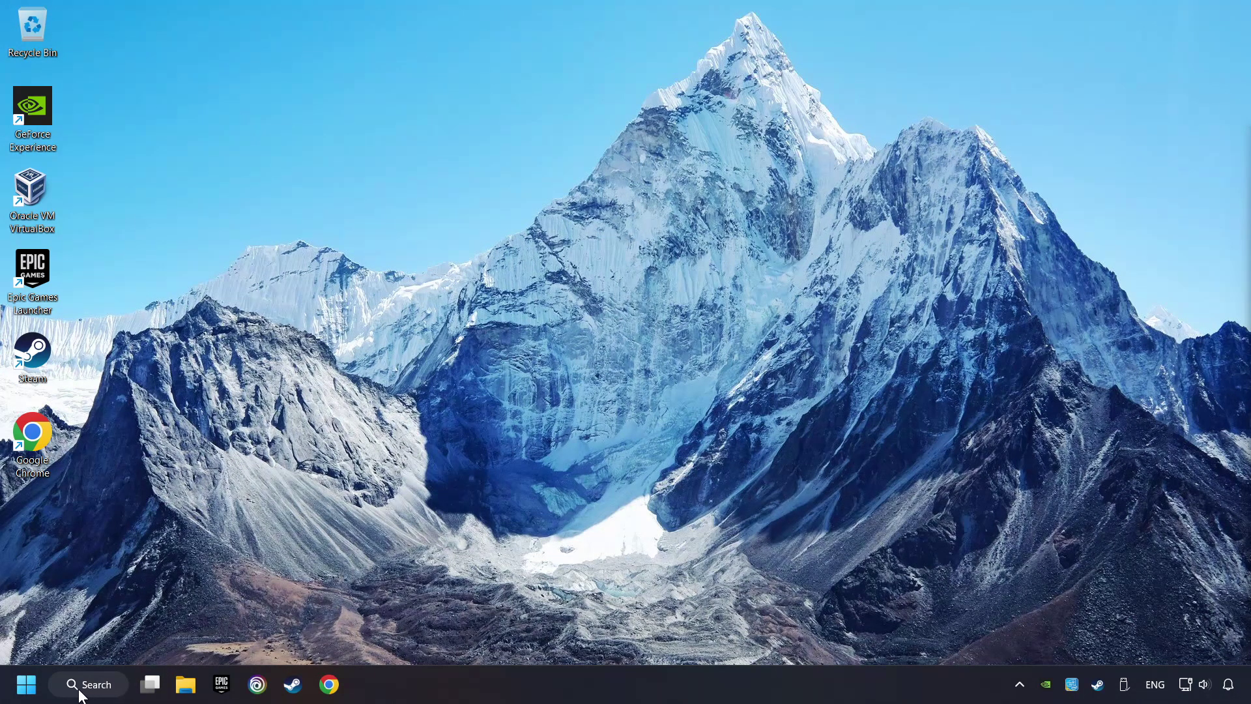
{"action": "left_click", "coordinate": [104, 687]}
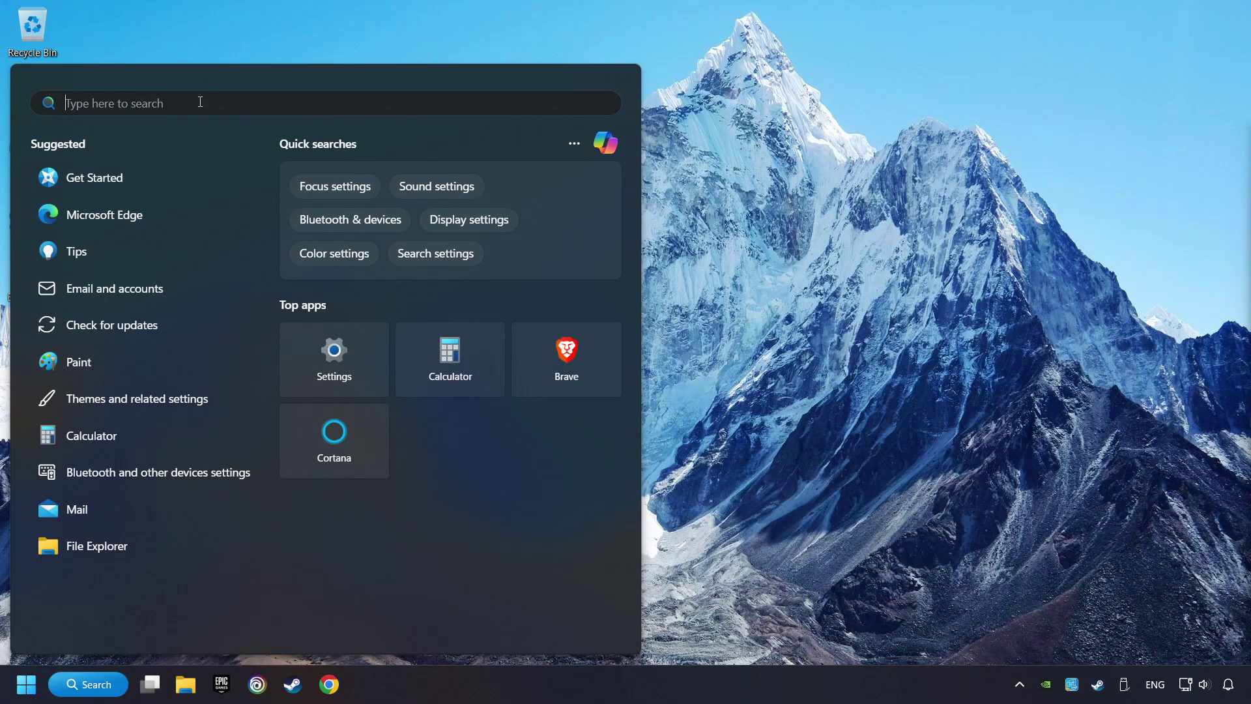
{"action": "type", "text": "updates"}
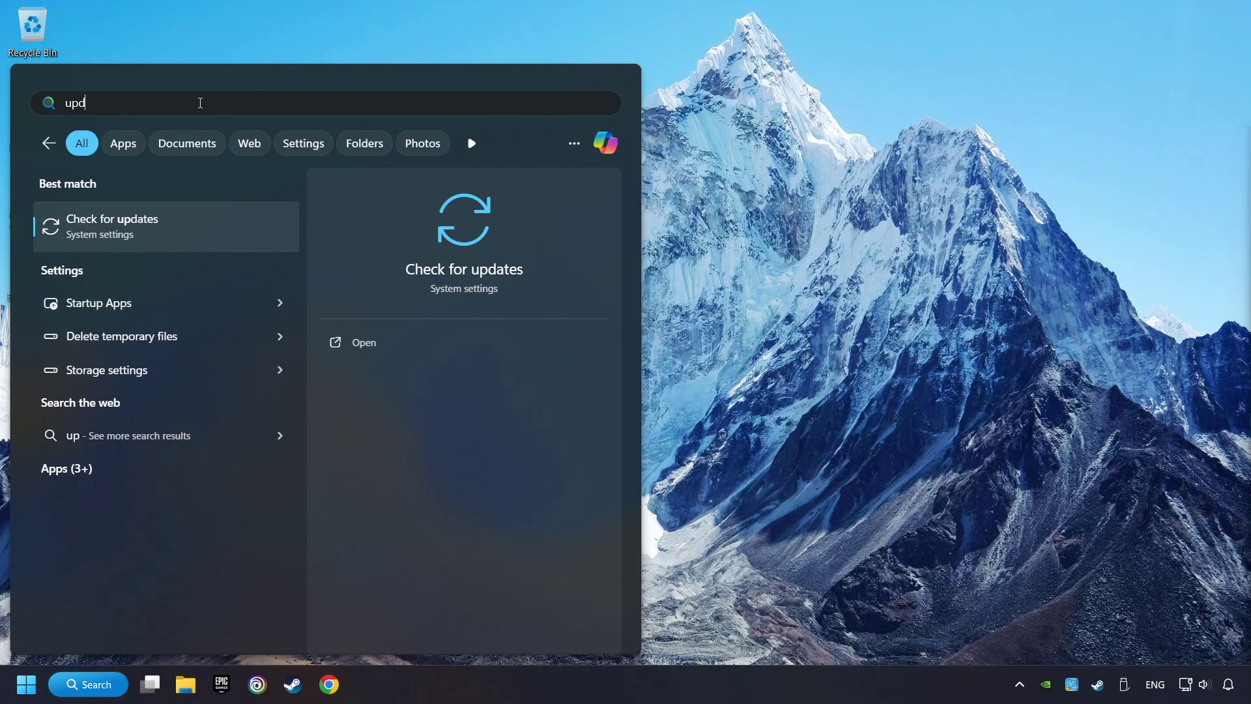
{"action": "left_click", "coordinate": [236, 228]}
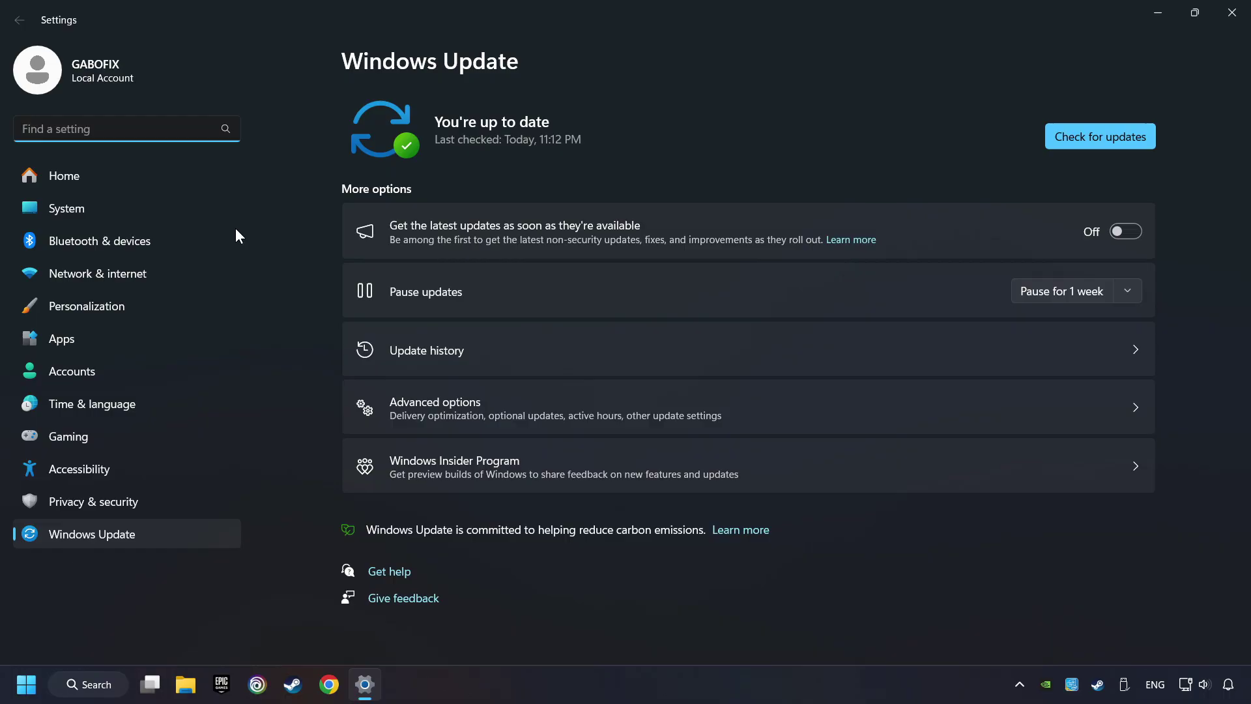
{"action": "left_click", "coordinate": [1111, 140]}
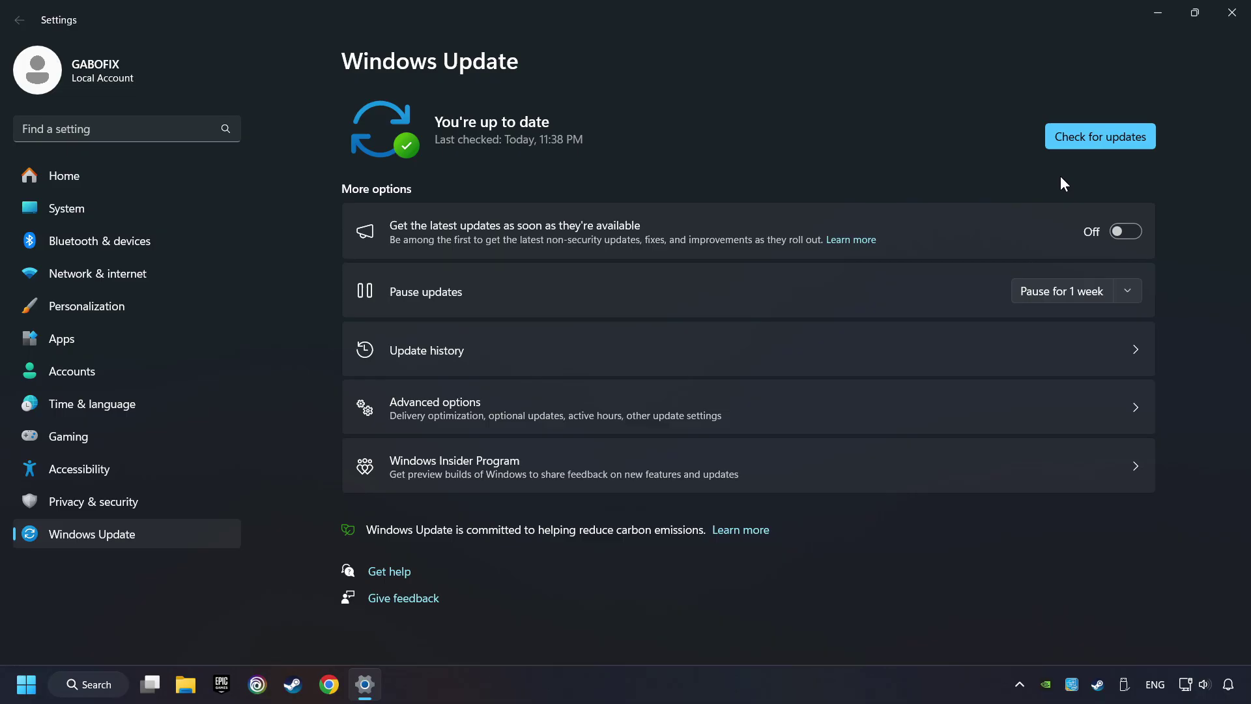
{"action": "left_click", "coordinate": [1231, 15]}
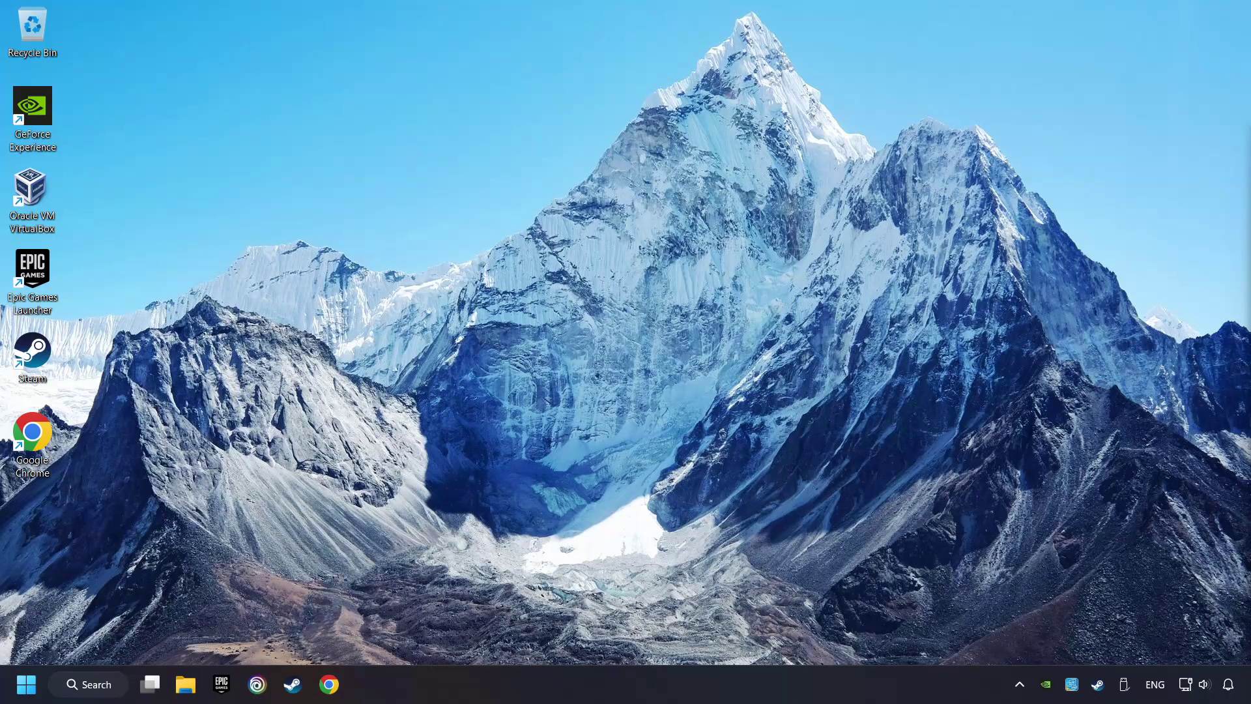
Disable EpicGamesLauncher.exe in Task Manager's Startup apps, then close Task Manager.
{"action": "right_click", "coordinate": [638, 685]}
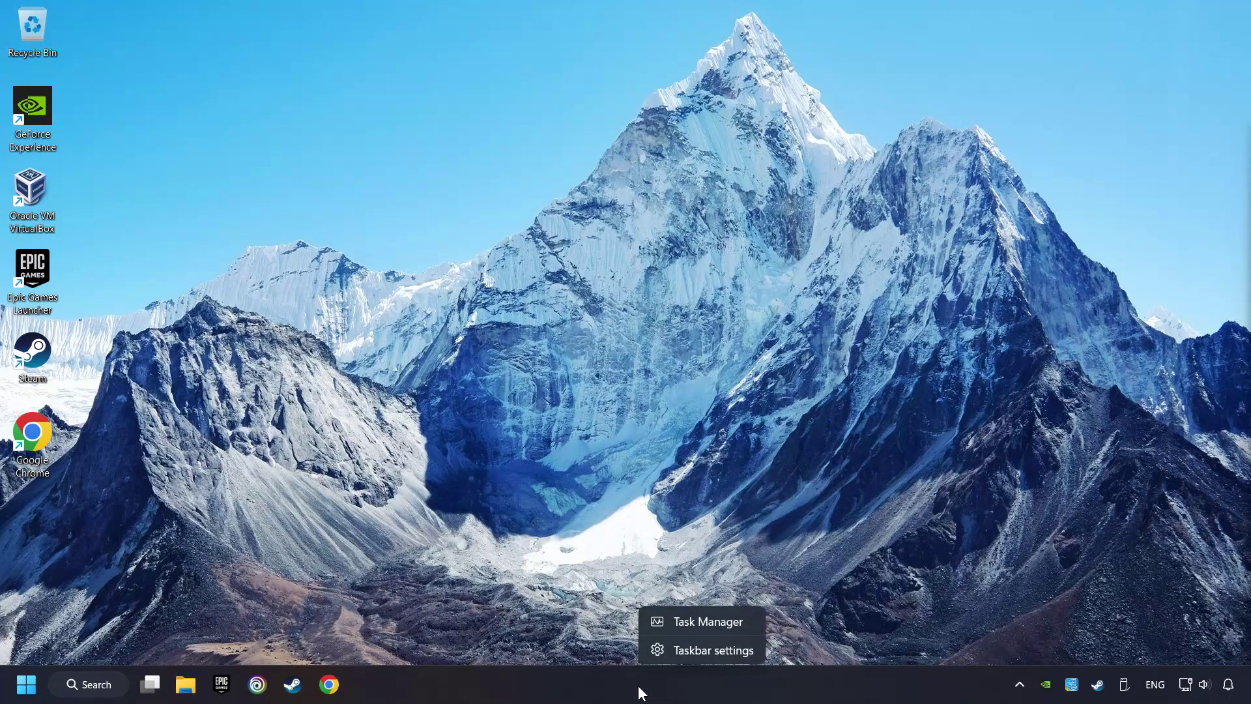
{"action": "left_click", "coordinate": [719, 620]}
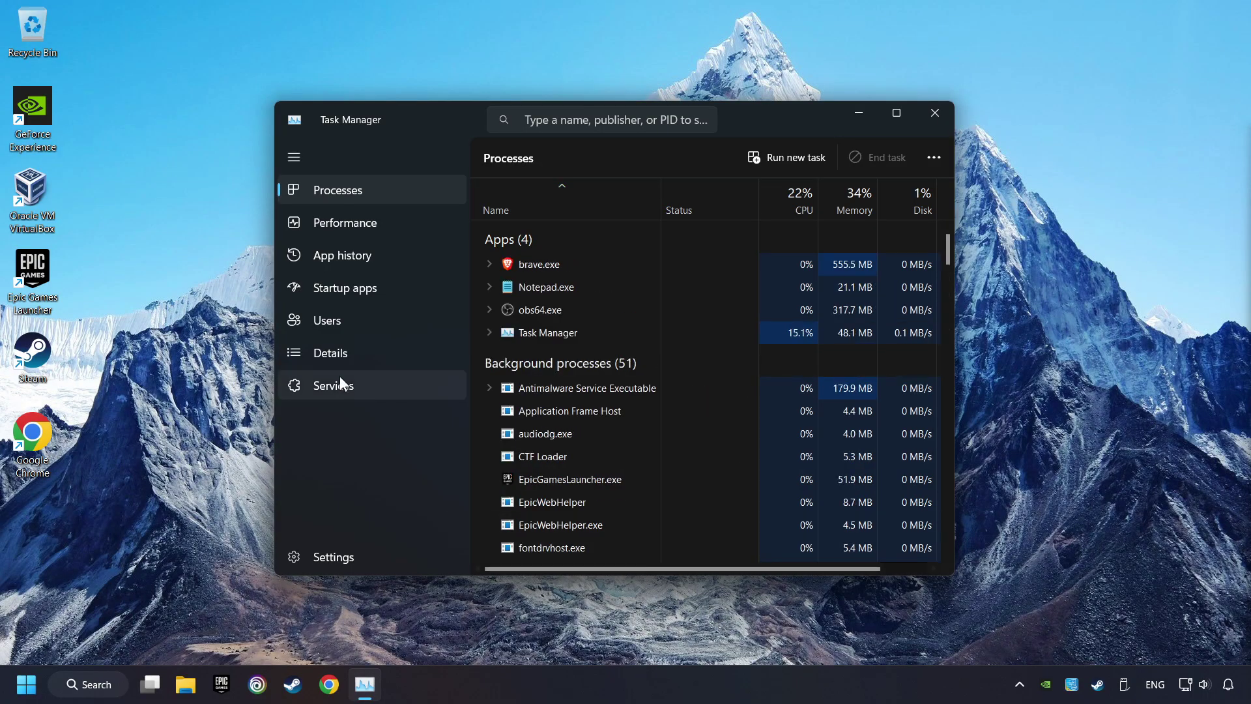
{"action": "left_click", "coordinate": [408, 298]}
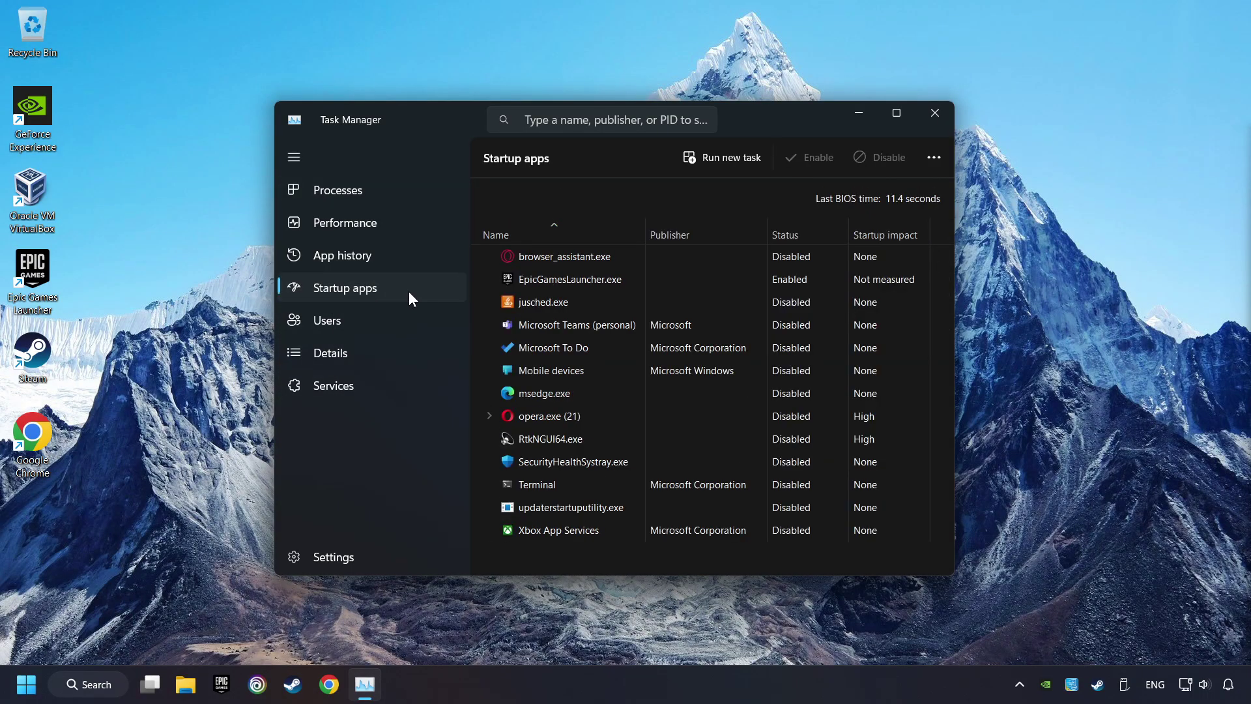
{"action": "left_click", "coordinate": [673, 280]}
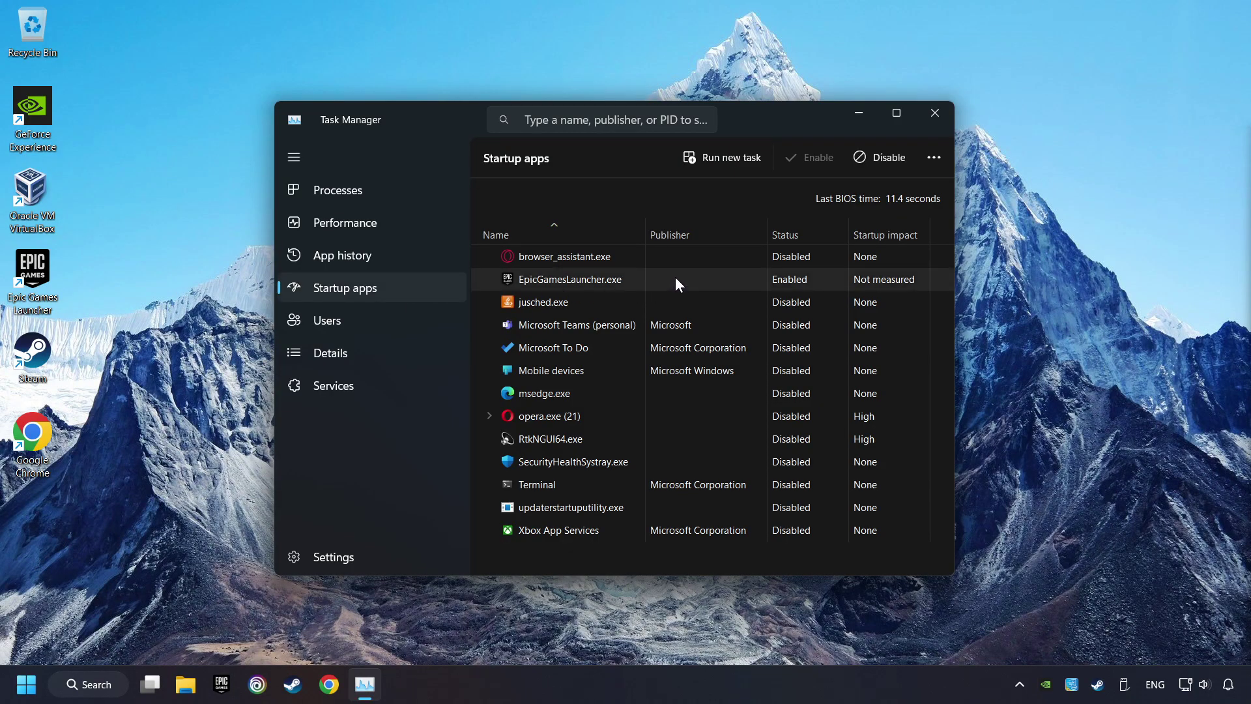
{"action": "left_click", "coordinate": [878, 161]}
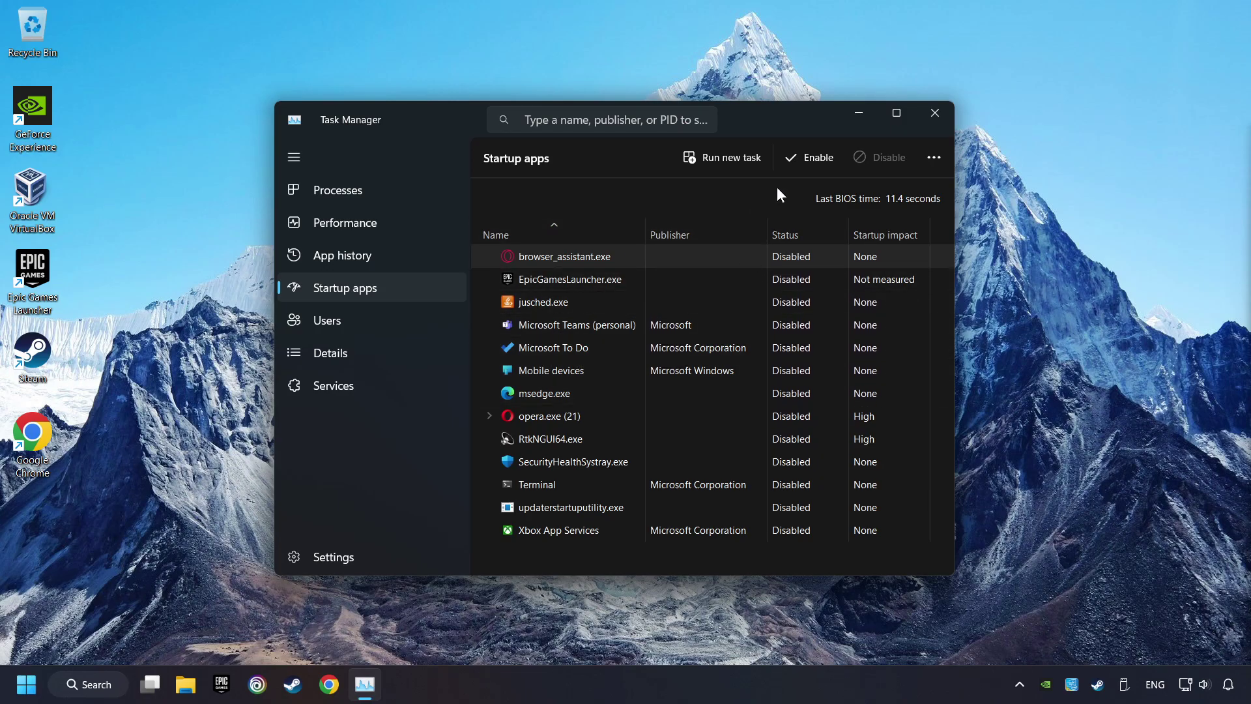
{"action": "left_click", "coordinate": [936, 114]}
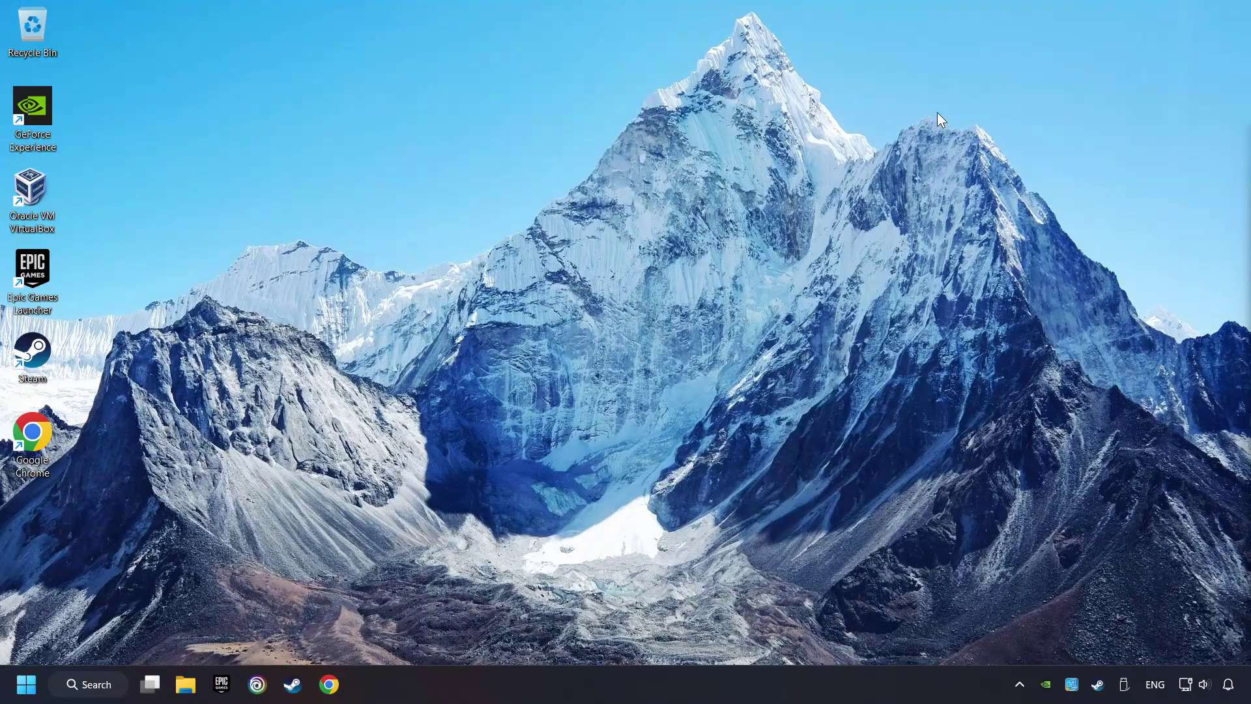
Open Windows Security's Virus & threat protection settings and go to Add or remove exclusions.
{"action": "left_click", "coordinate": [106, 686]}
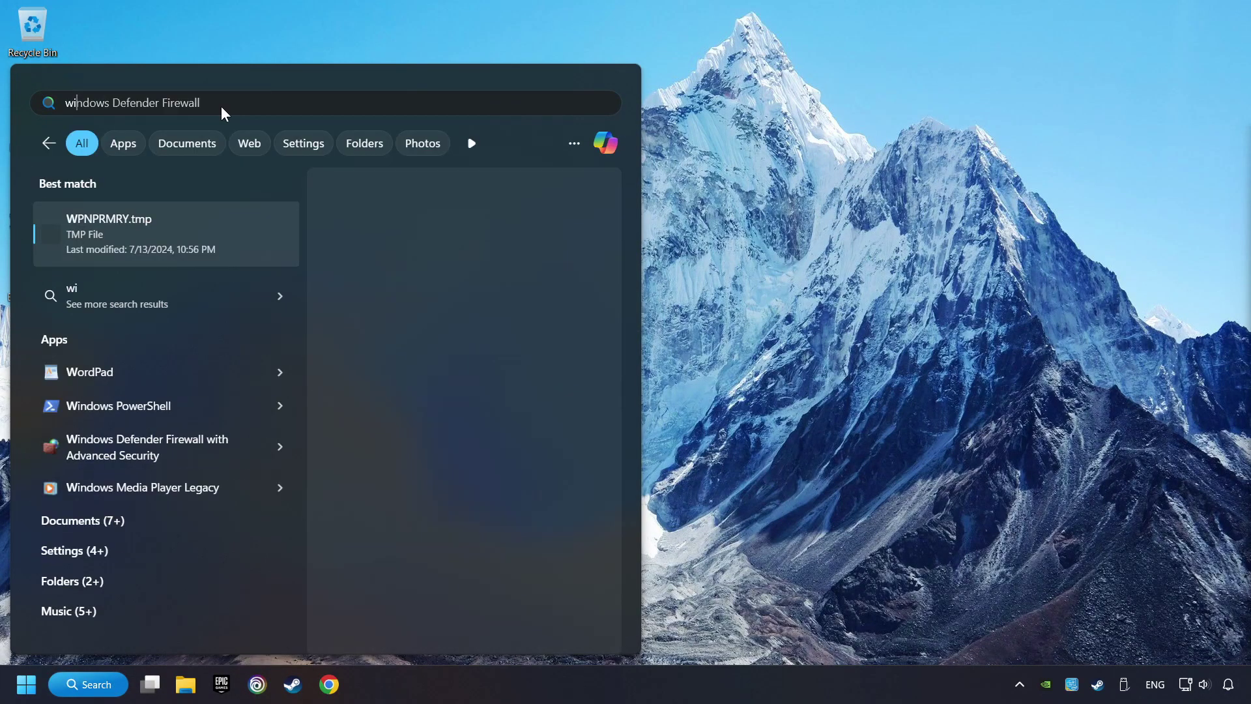
{"action": "type", "text": "ndows secu"}
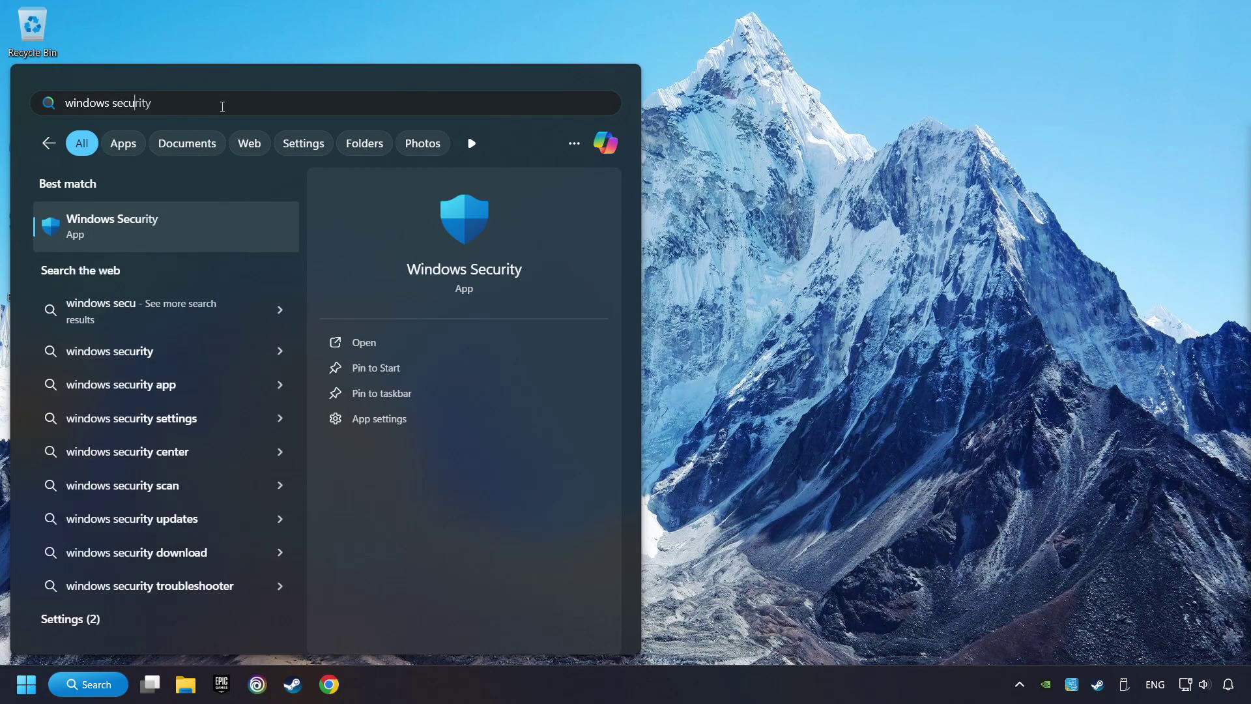
{"action": "type", "text": "rity"}
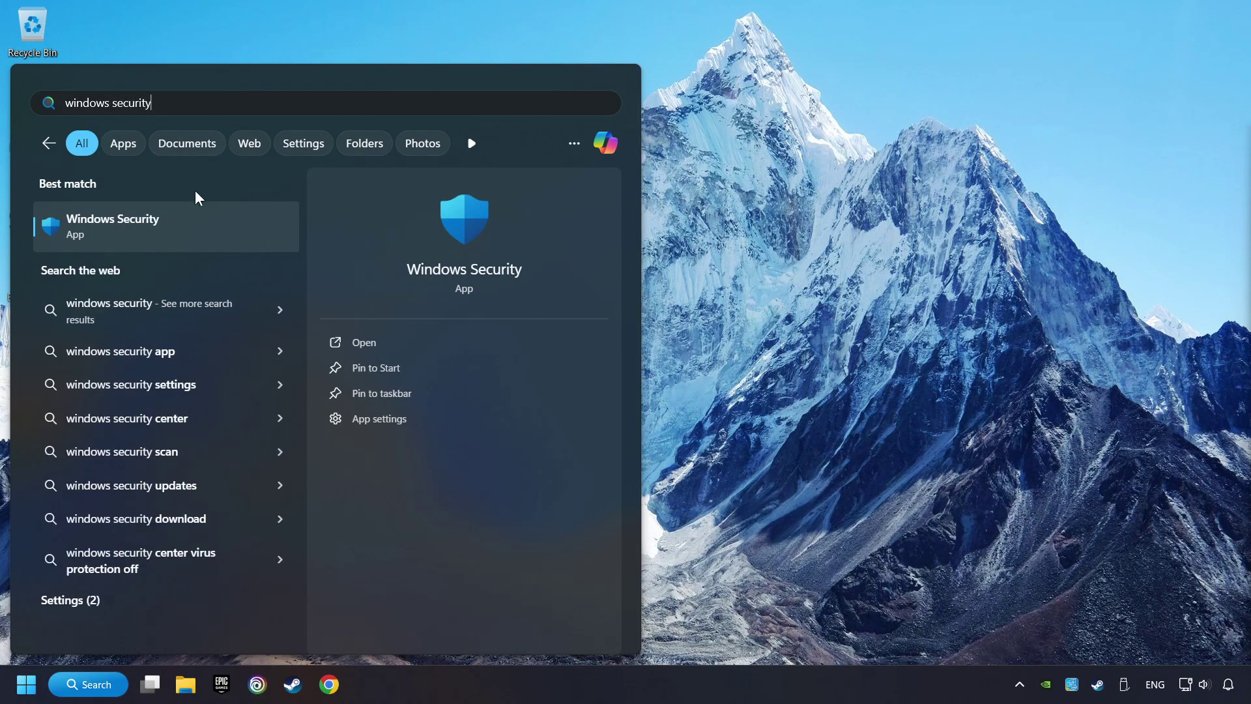
{"action": "left_click", "coordinate": [251, 227]}
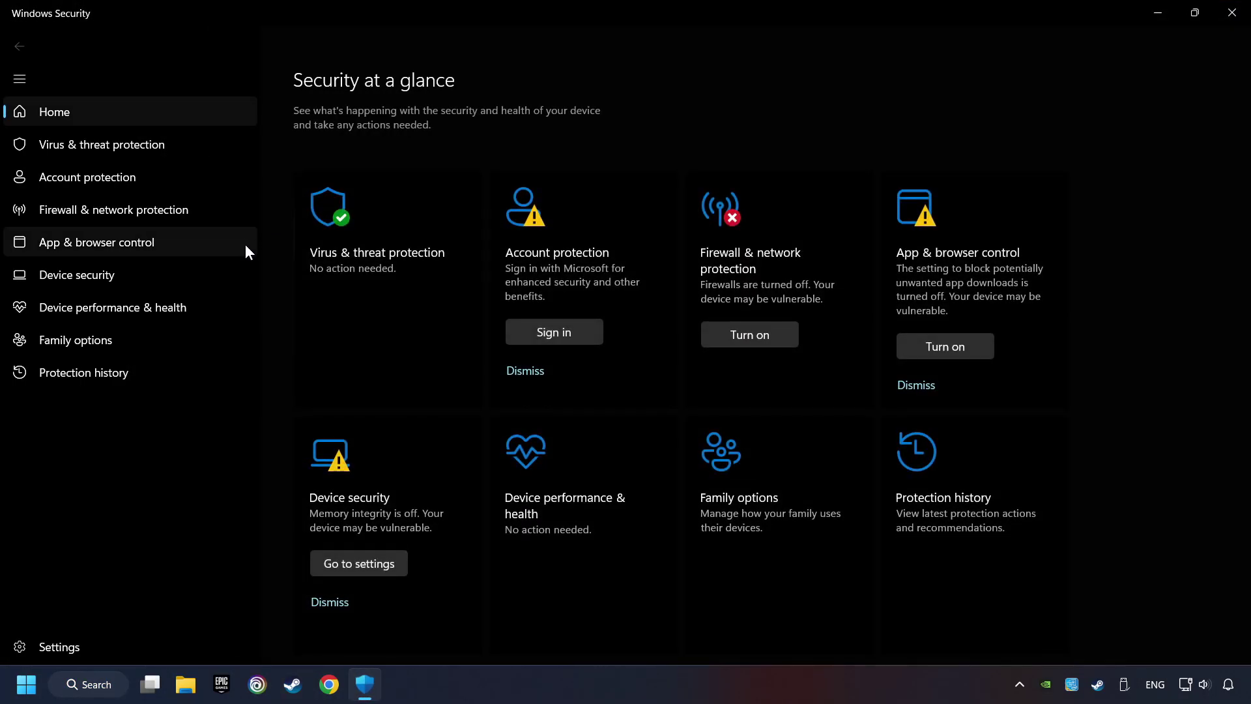
{"action": "left_click", "coordinate": [406, 289]}
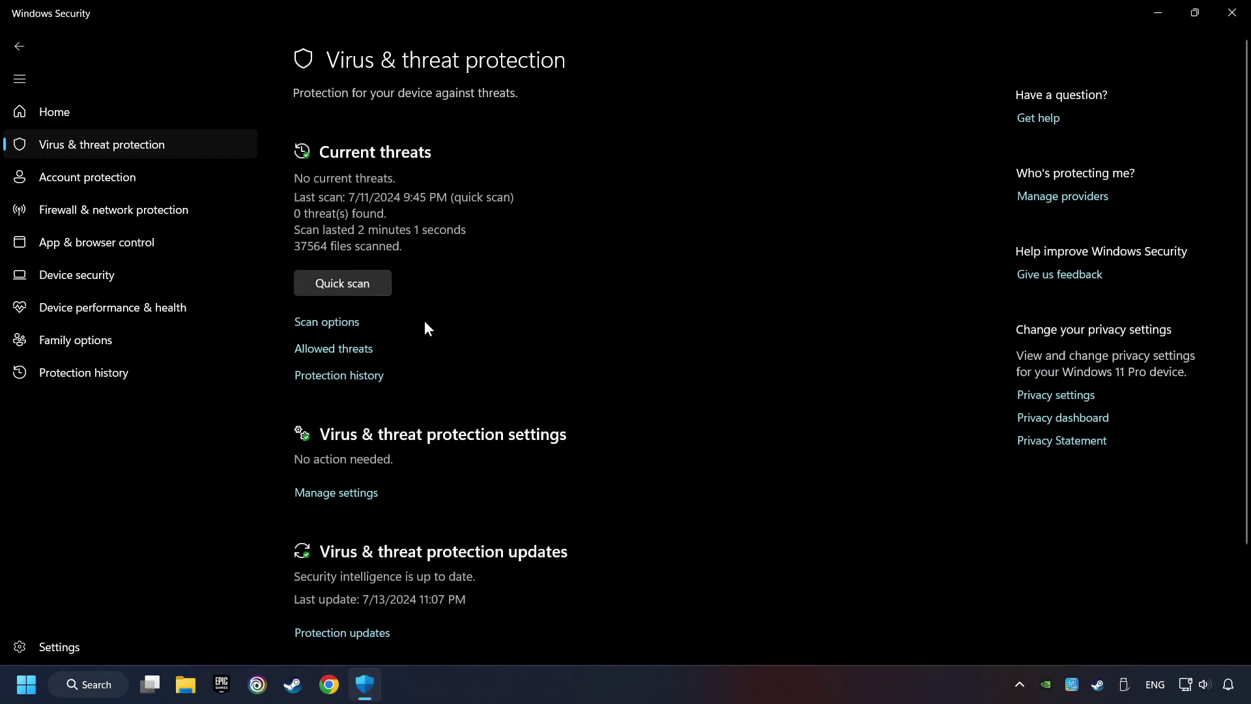
{"action": "scroll", "coordinate": [424, 326], "scroll_direction": "down", "scroll_amount": 3}
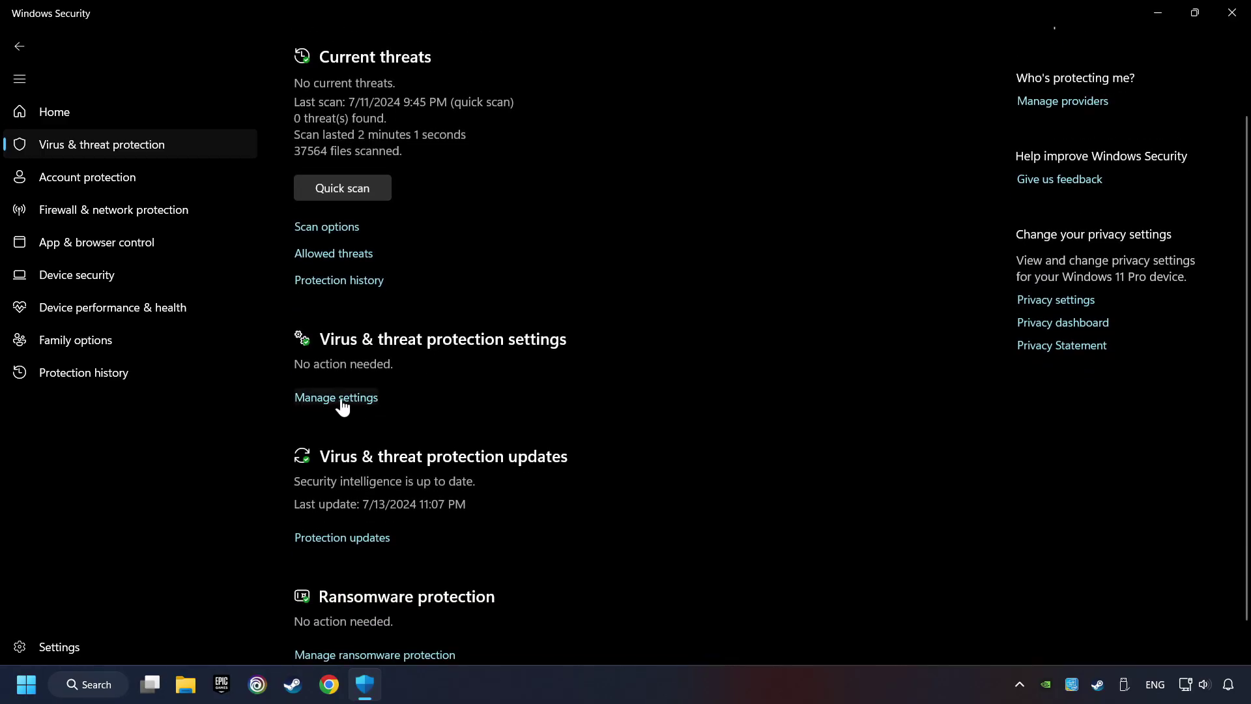
{"action": "left_click", "coordinate": [364, 399]}
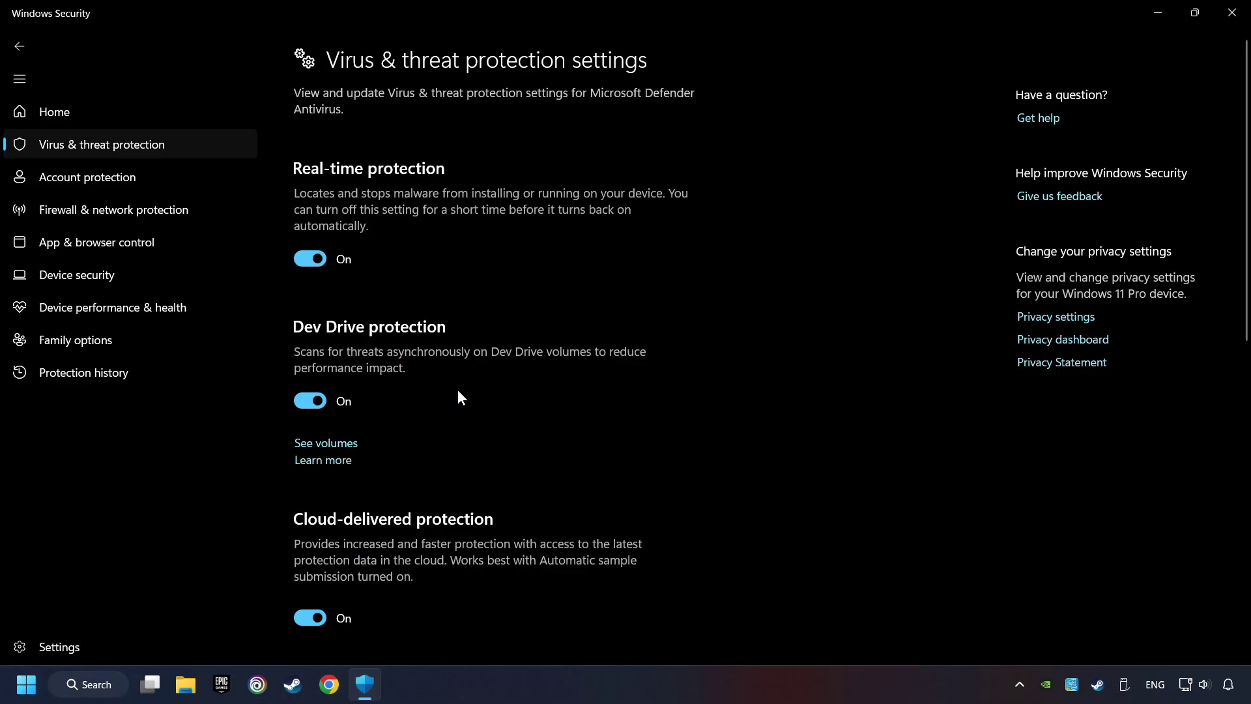
{"action": "scroll", "coordinate": [458, 390], "scroll_direction": "down", "scroll_amount": 10}
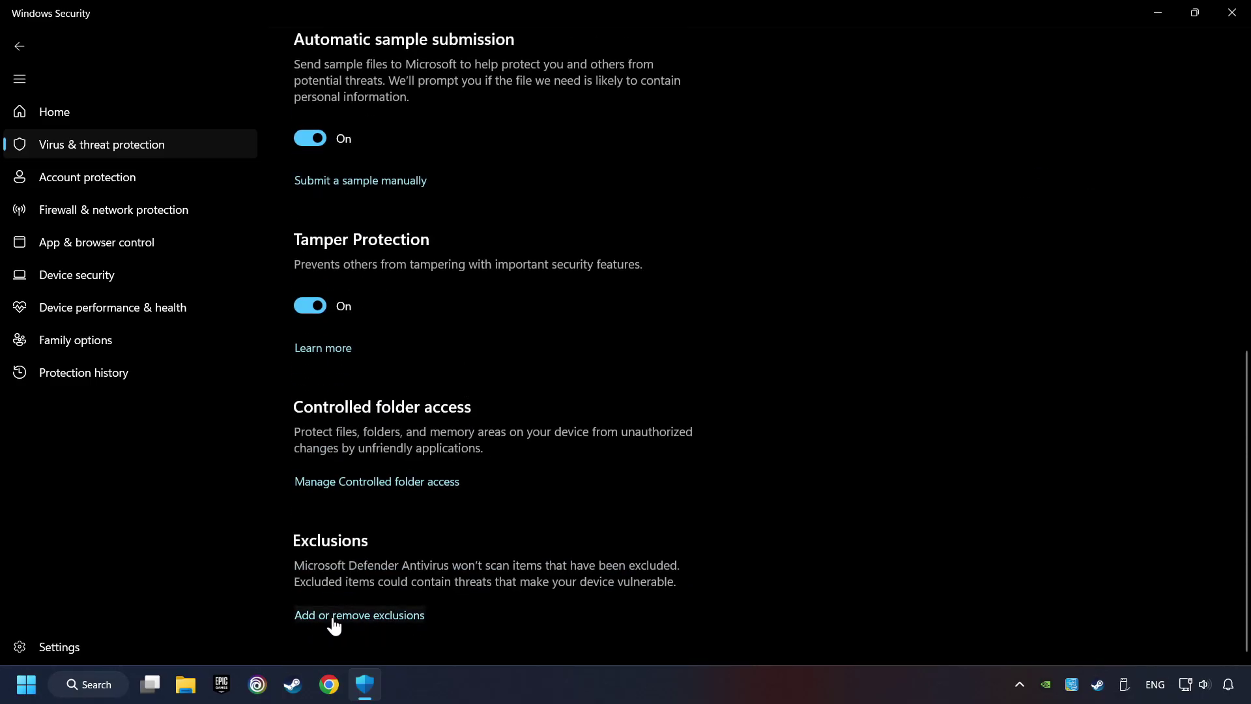
{"action": "left_click", "coordinate": [377, 615]}
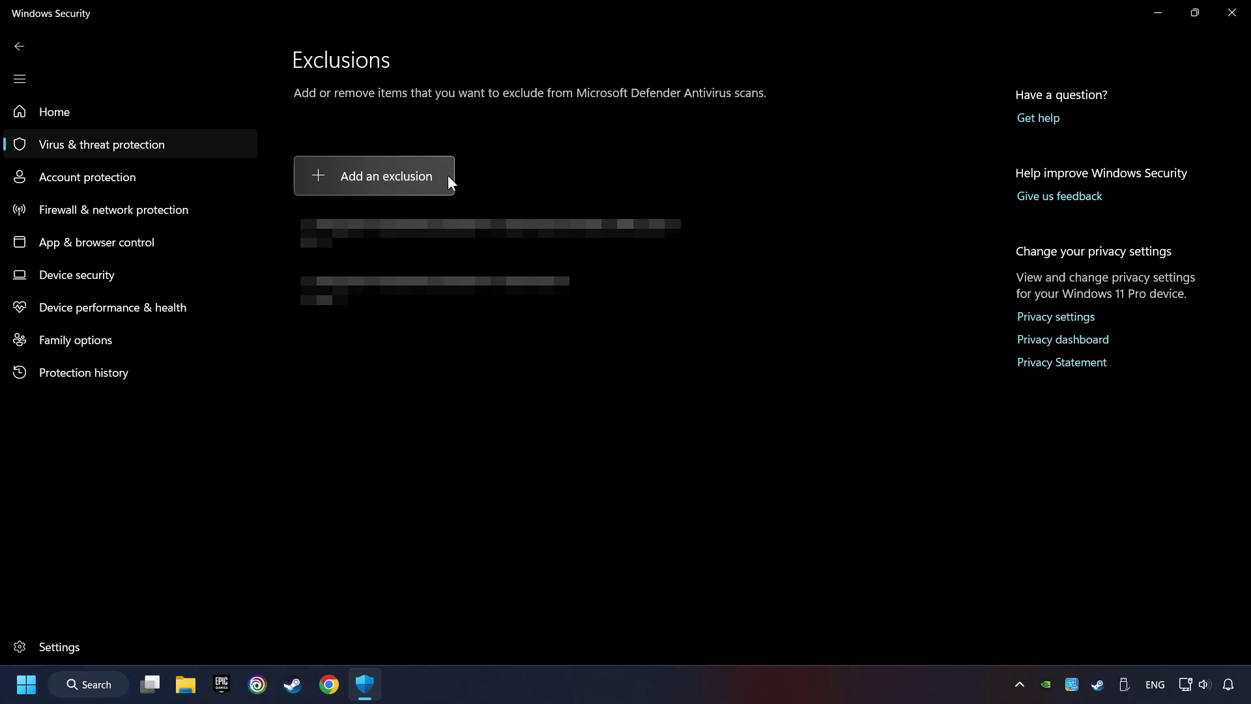
Close Windows Security and open 'Allow an app through Windows Firewall' by searching 'firewall'.
{"action": "left_click", "coordinate": [1229, 21]}
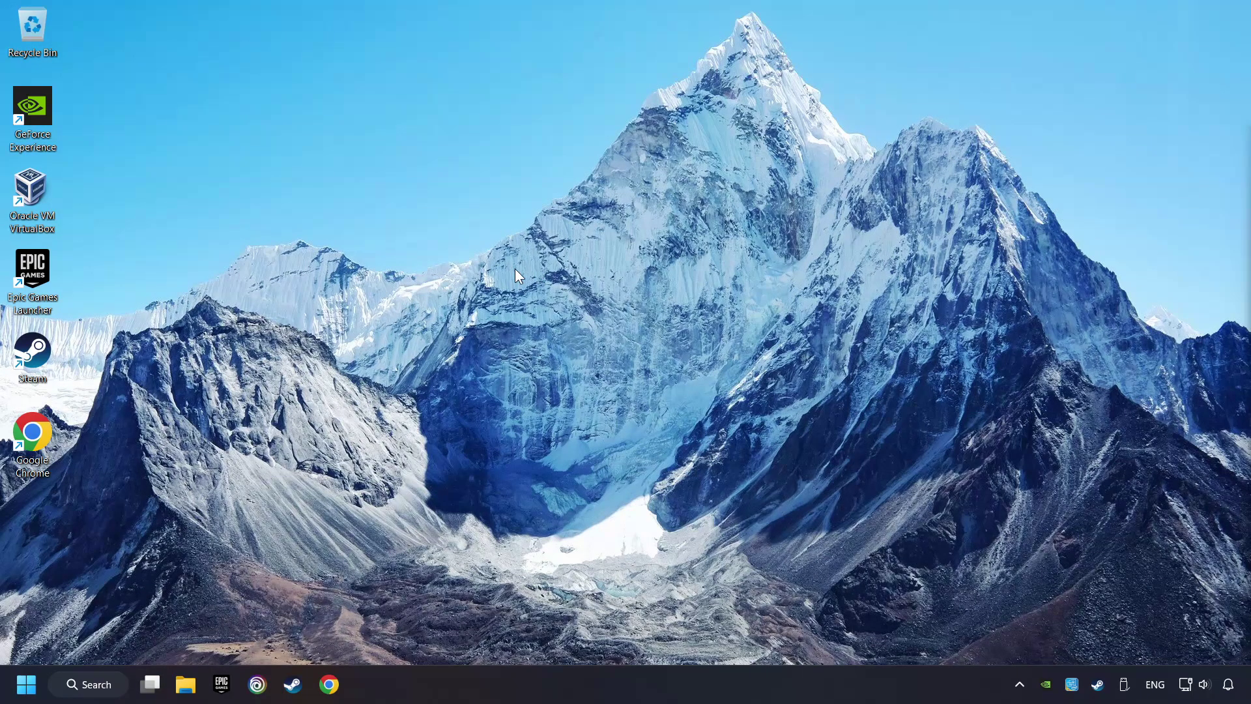
{"action": "left_click", "coordinate": [92, 684]}
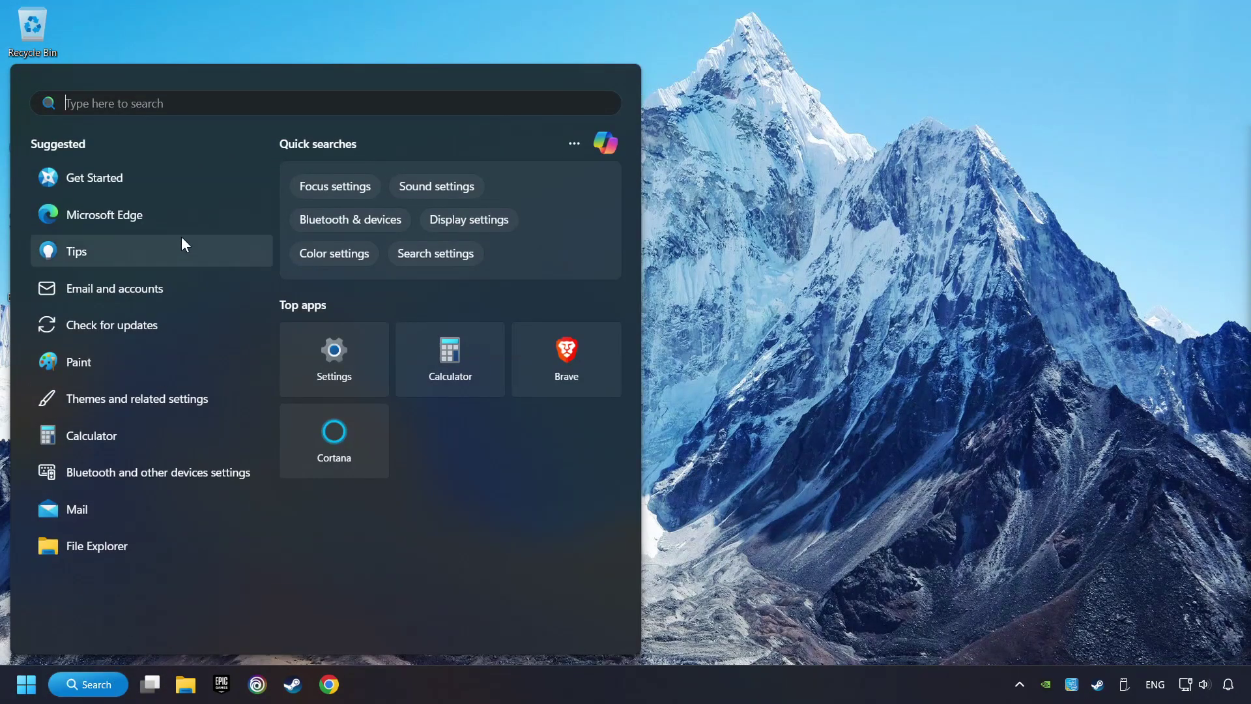
{"action": "type", "text": "firewall"}
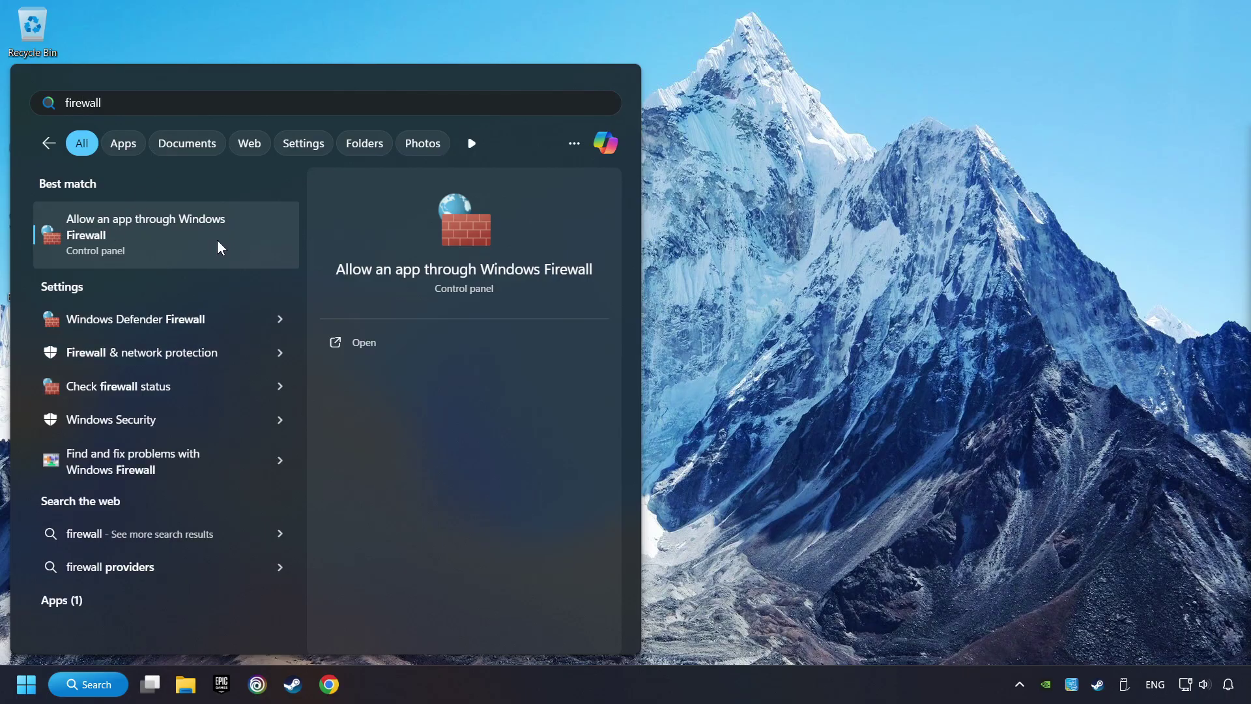
{"action": "left_click", "coordinate": [256, 229]}
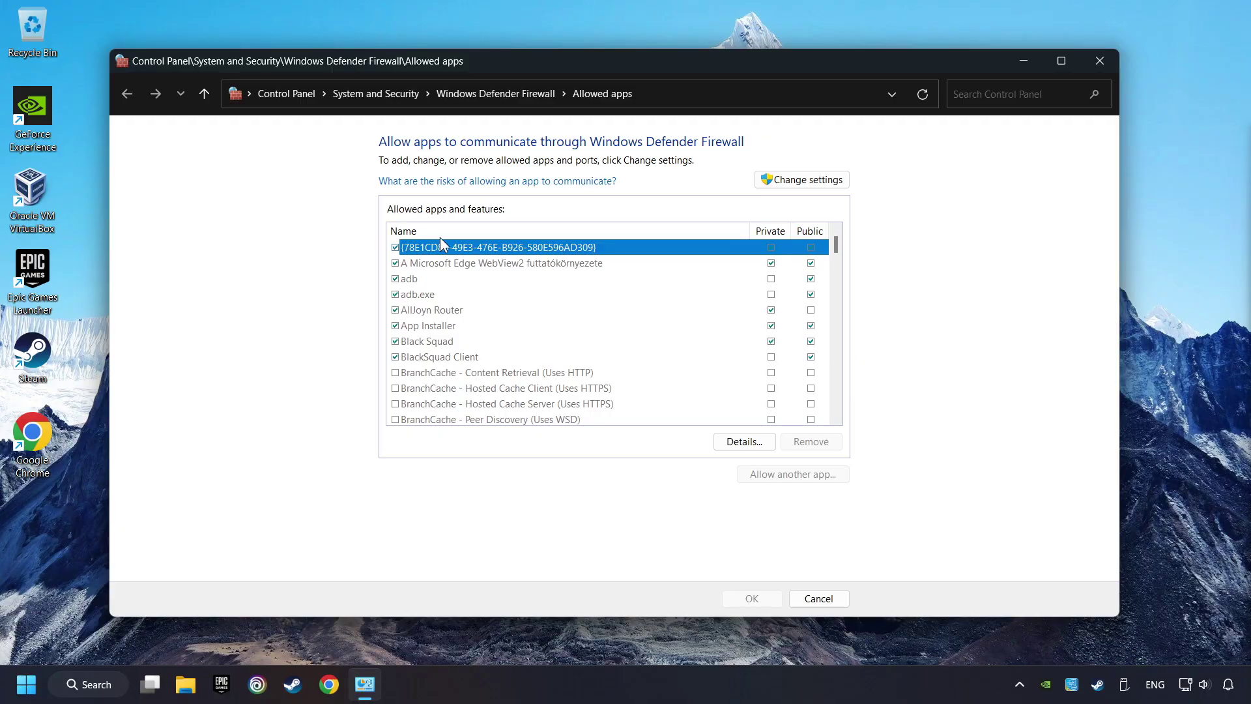
Add GAME.exe as an allowed app on both private and public networks and save.
{"action": "left_click", "coordinate": [815, 178]}
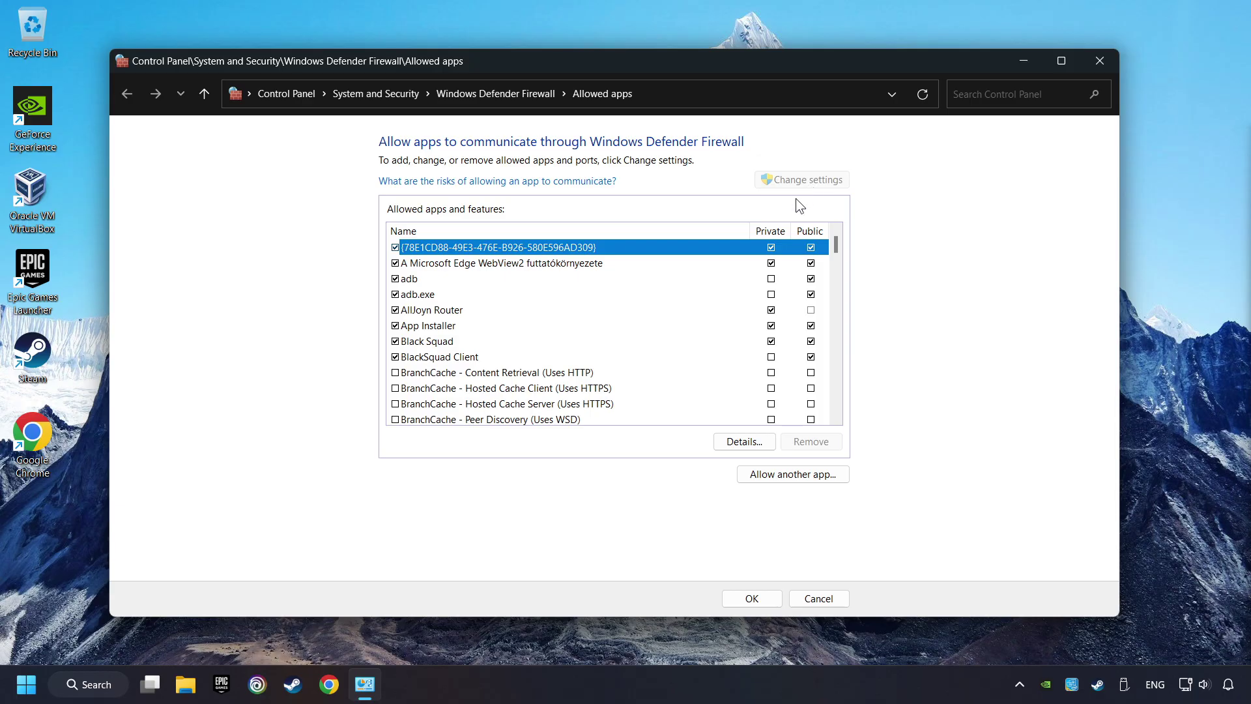
{"action": "mouse_move", "coordinate": [835, 250]}
{"action": "left_mouse_down"}
{"action": "mouse_move", "coordinate": [827, 335]}
{"action": "mouse_move", "coordinate": [849, 233]}
{"action": "left_mouse_up"}
{"action": "left_click", "coordinate": [815, 474]}
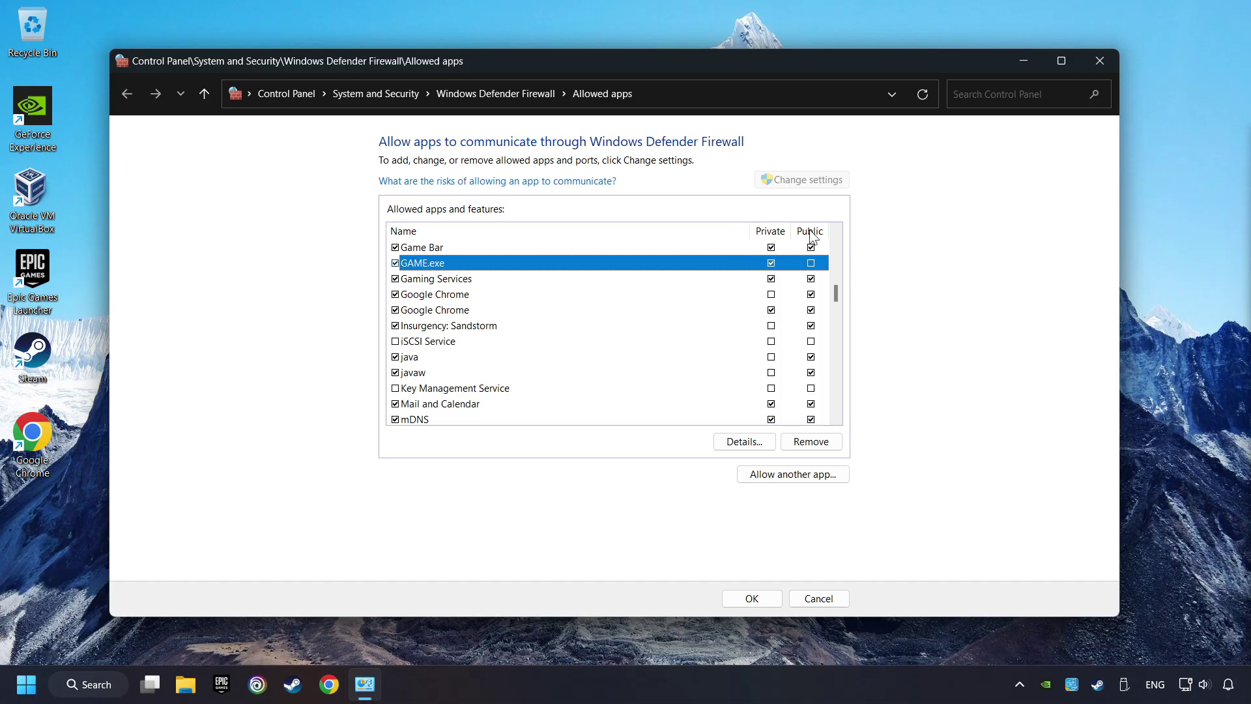
{"action": "left_click", "coordinate": [810, 263]}
{"action": "left_click", "coordinate": [752, 600]}
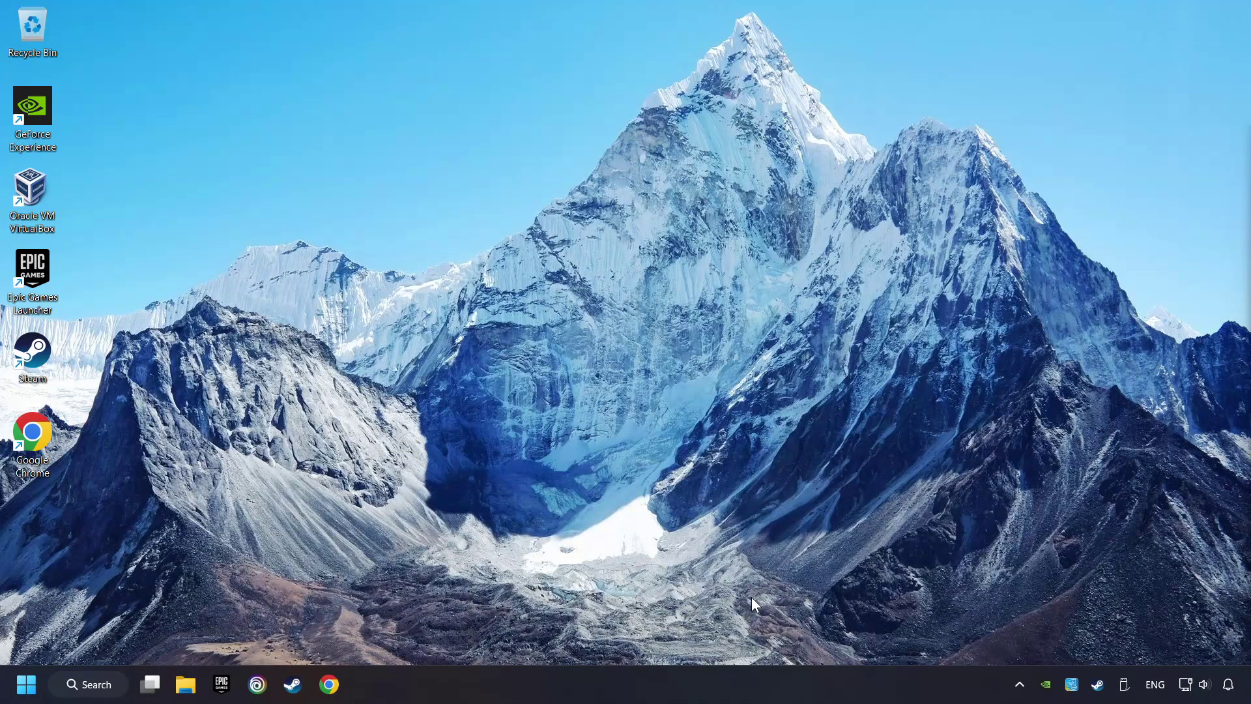
Run sfc /scannow in an administrator Command Prompt, then open the Start menu's power options.
{"action": "left_click", "coordinate": [80, 681]}
{"action": "type", "text": "cmd"}
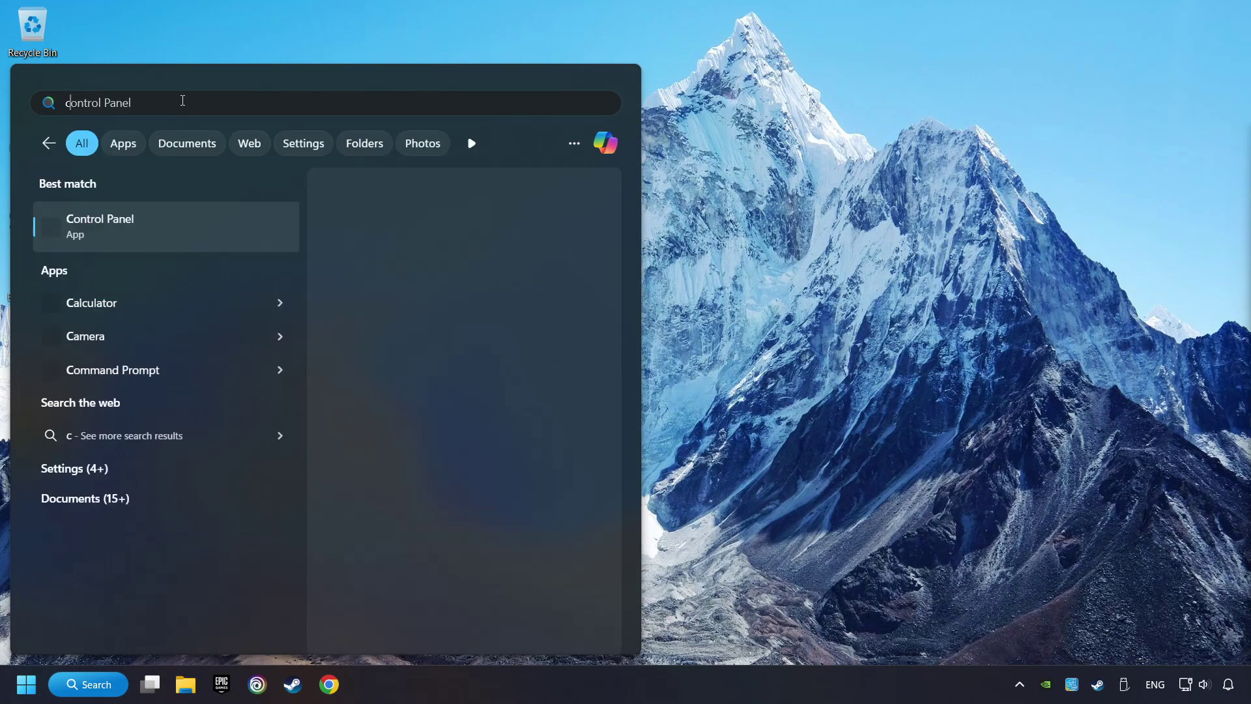
{"action": "right_click", "coordinate": [258, 225]}
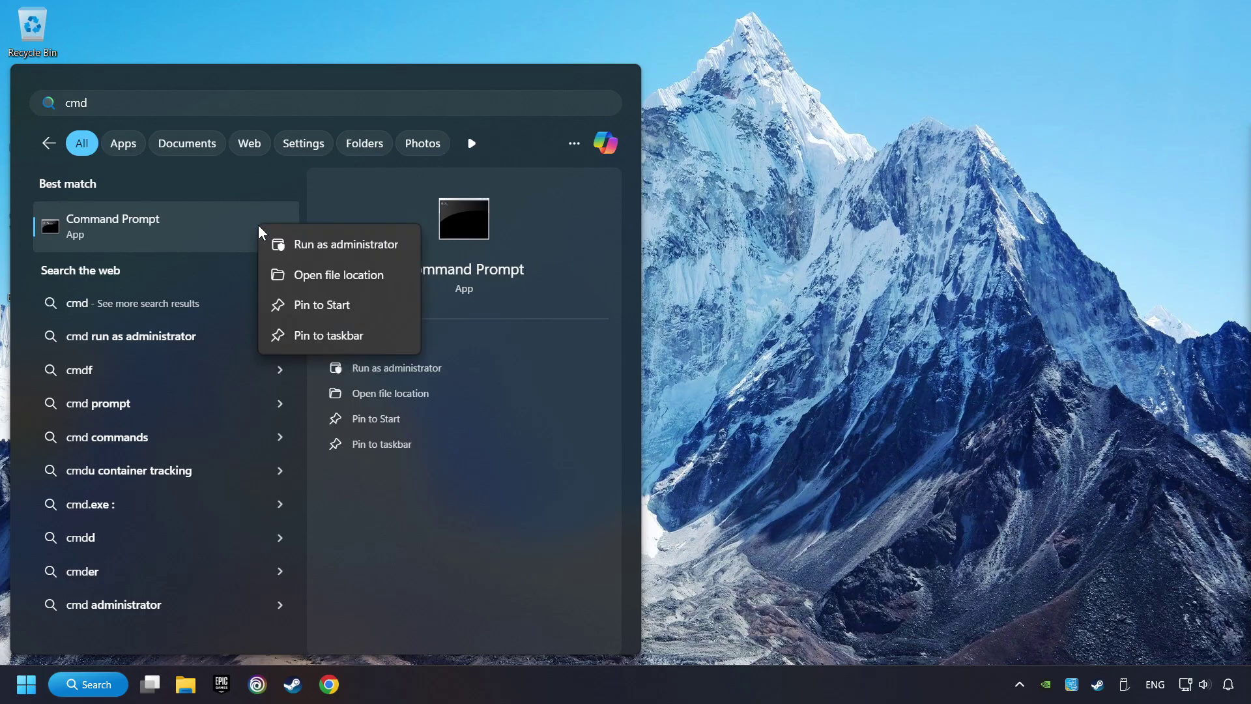
{"action": "left_click", "coordinate": [332, 245]}
{"action": "left_click_drag", "start_coordinate": [327, 114], "coordinate": [471, 152]}
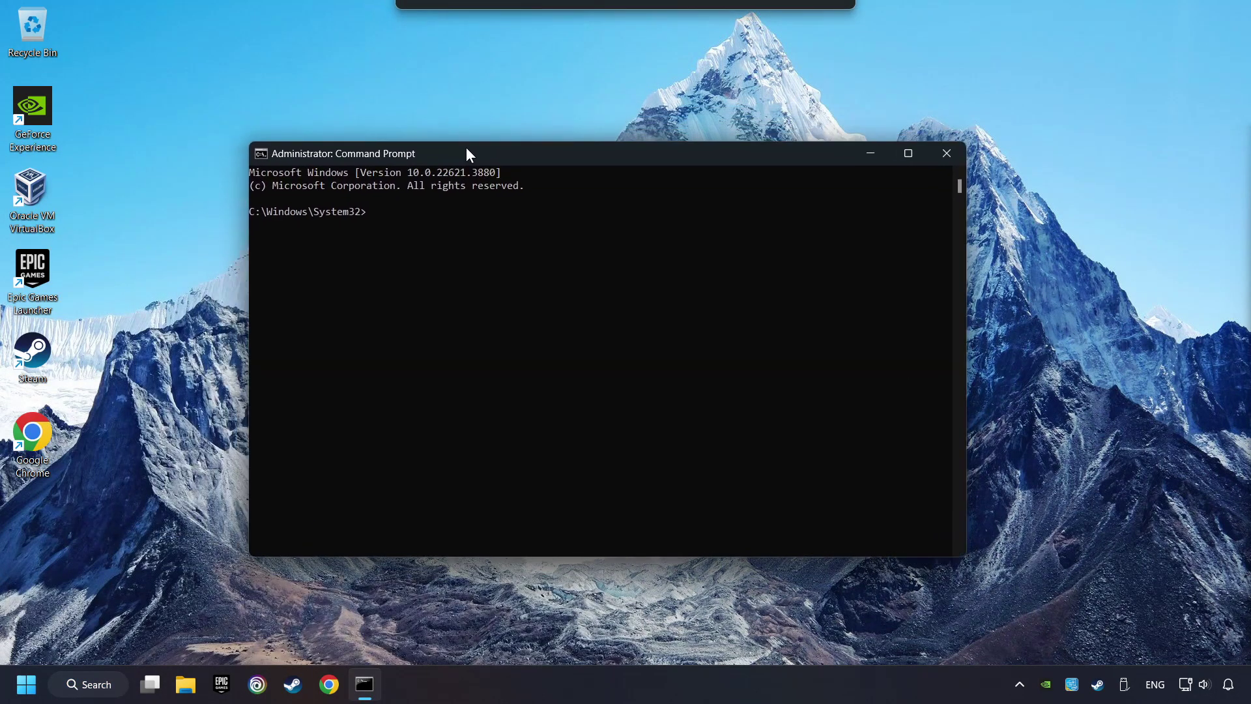
{"action": "type", "text": "sfc /scannow"}
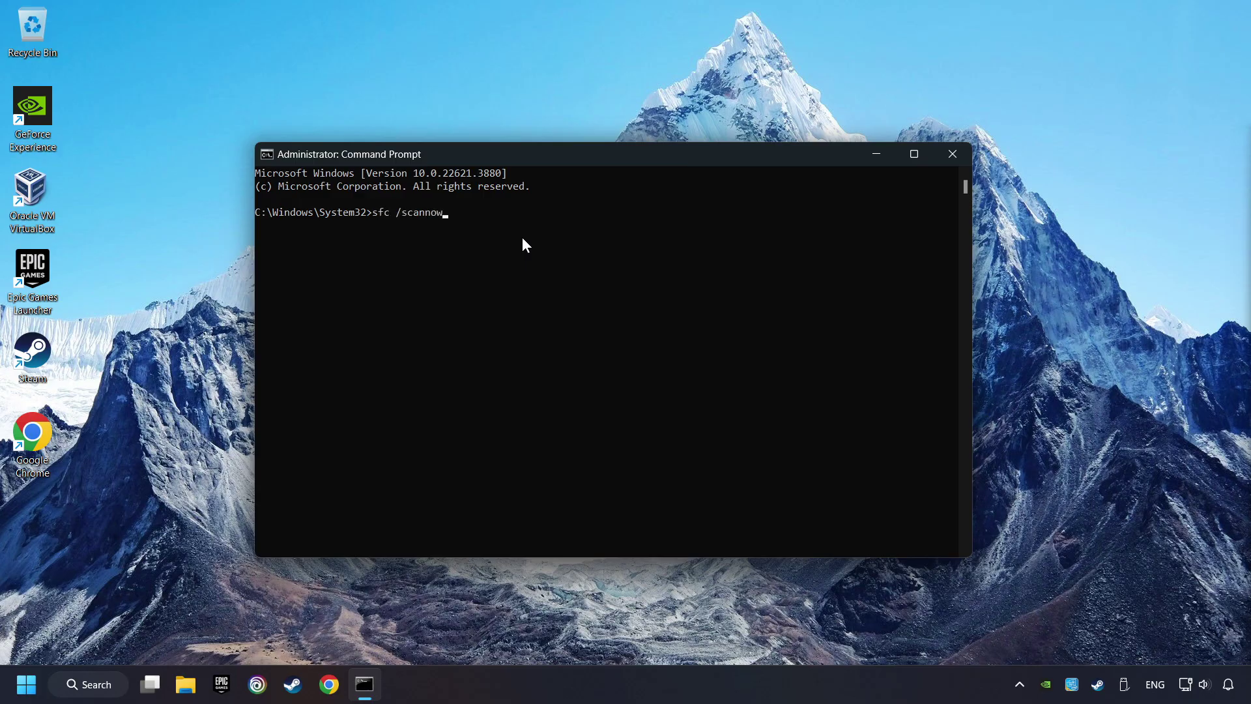
{"action": "key", "text": "Return"}
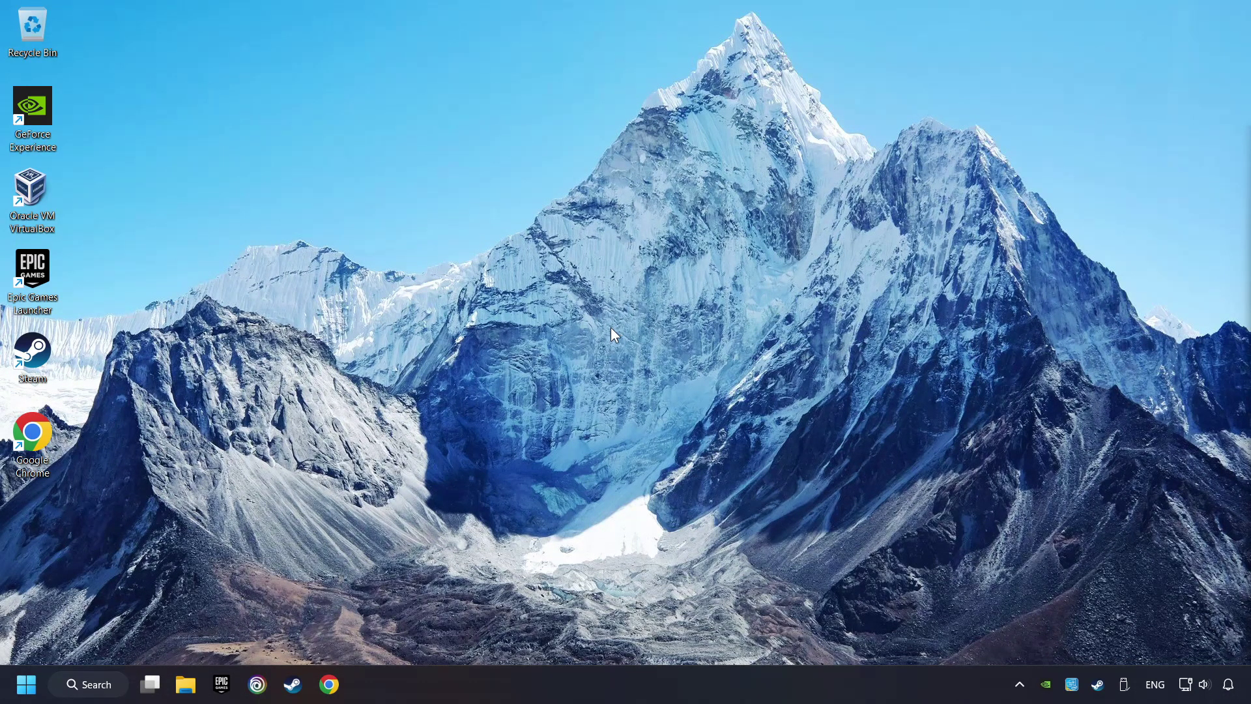
{"action": "left_click", "coordinate": [25, 671]}
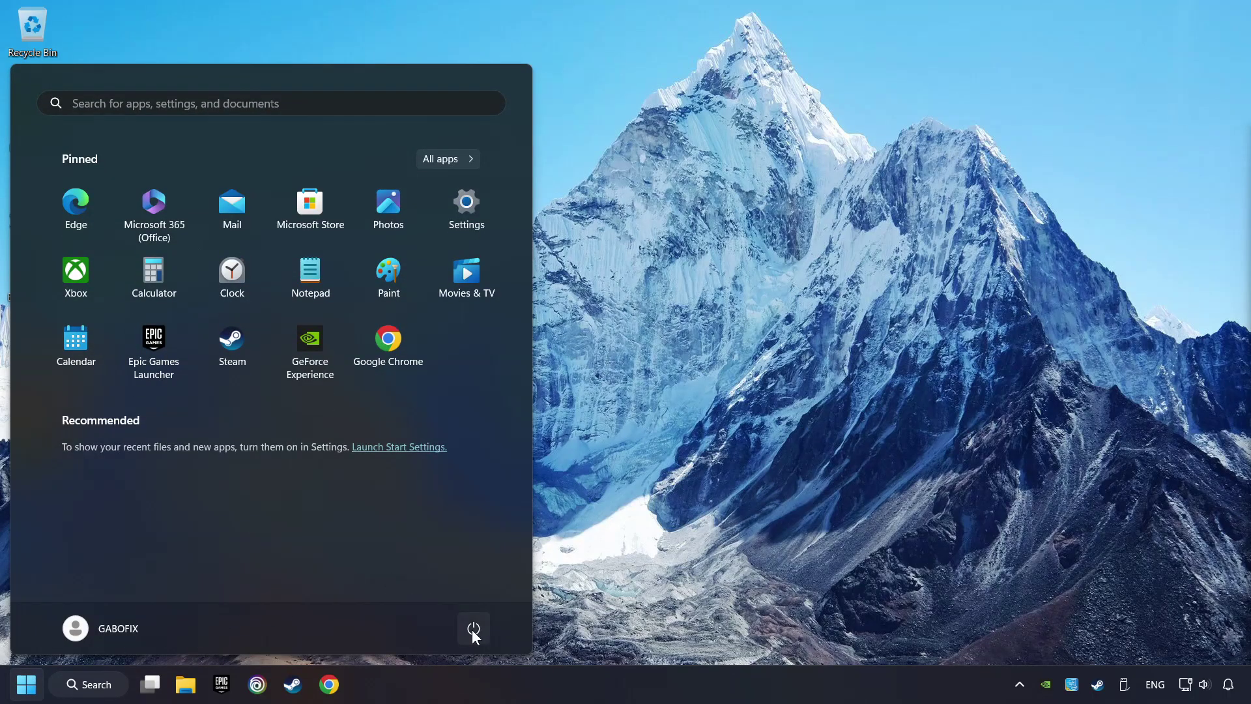